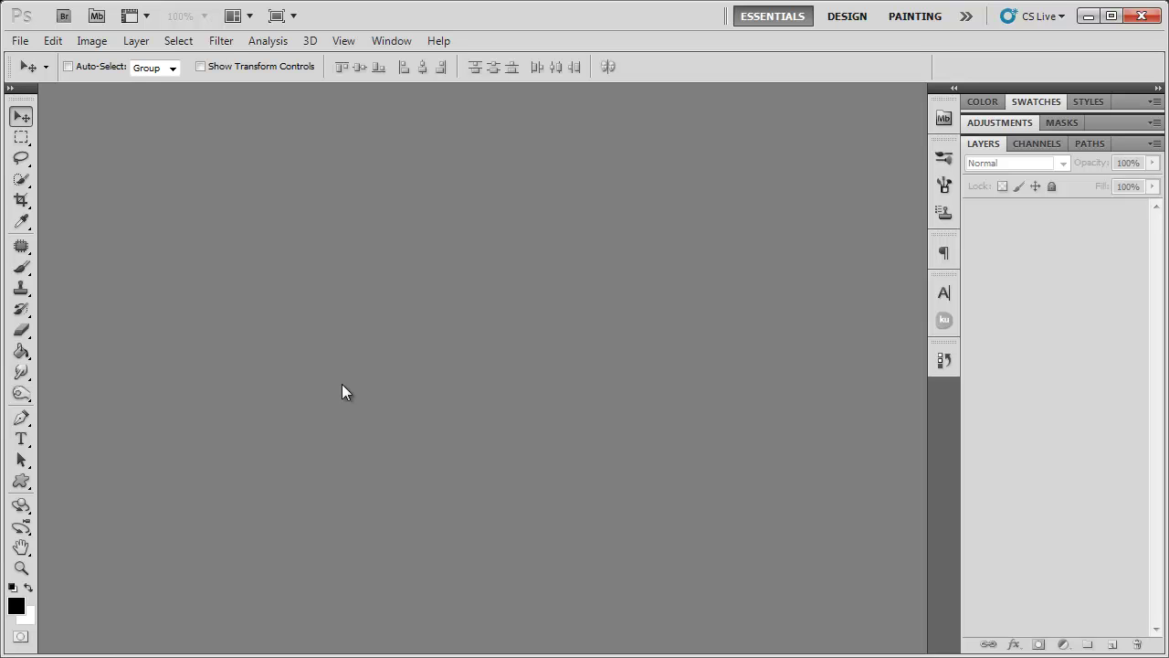
Step: Set up a new 700 × 400 pixel document with White background contents
{"action": "left_click", "coordinate": [21, 40]}
{"action": "left_click", "coordinate": [32, 76]}
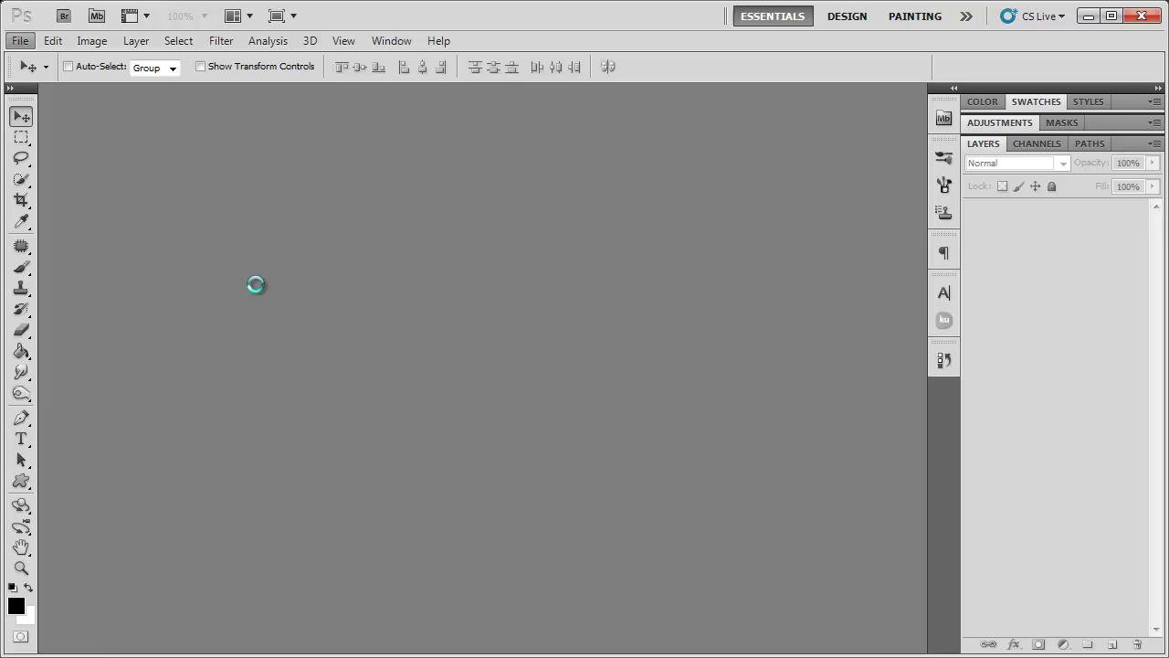
{"action": "left_click_drag", "start_coordinate": [412, 311], "coordinate": [290, 320]}
{"action": "type", "text": "700"}
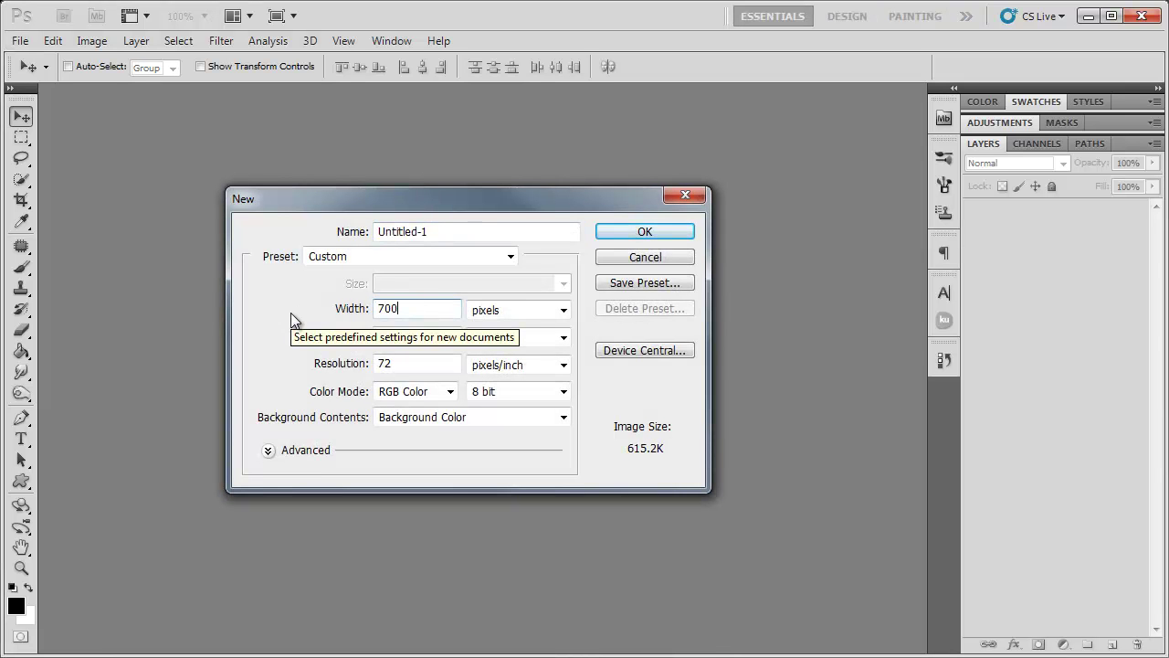
{"action": "left_click_drag", "start_coordinate": [413, 333], "coordinate": [337, 336]}
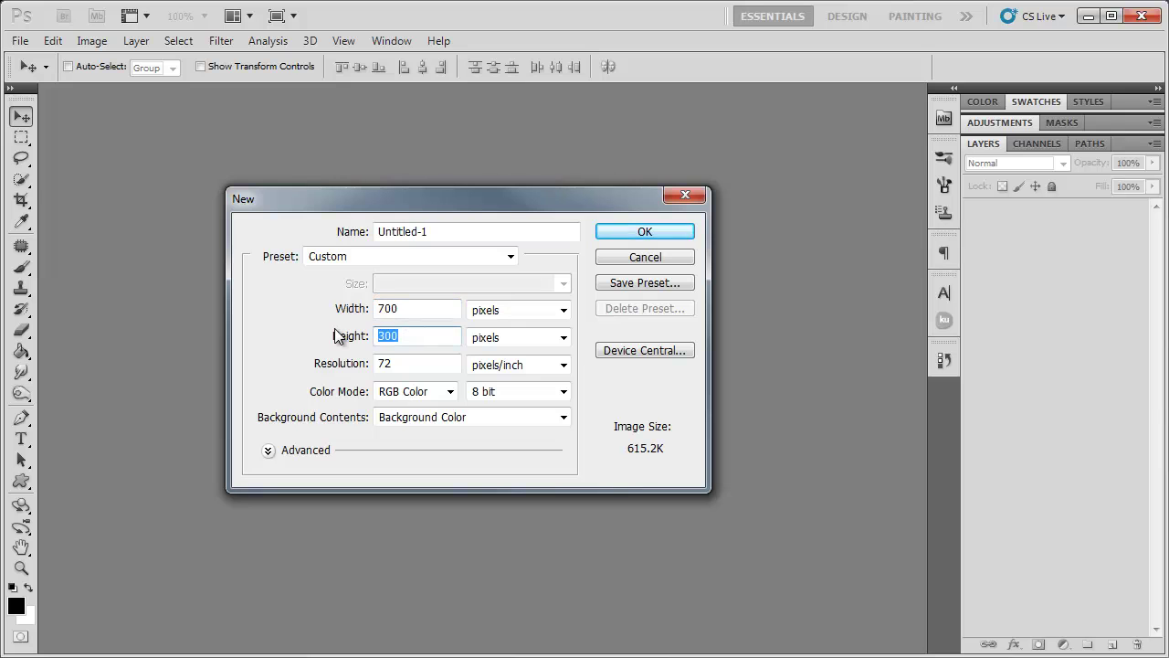
{"action": "type", "text": "400"}
{"action": "left_click", "coordinate": [430, 421]}
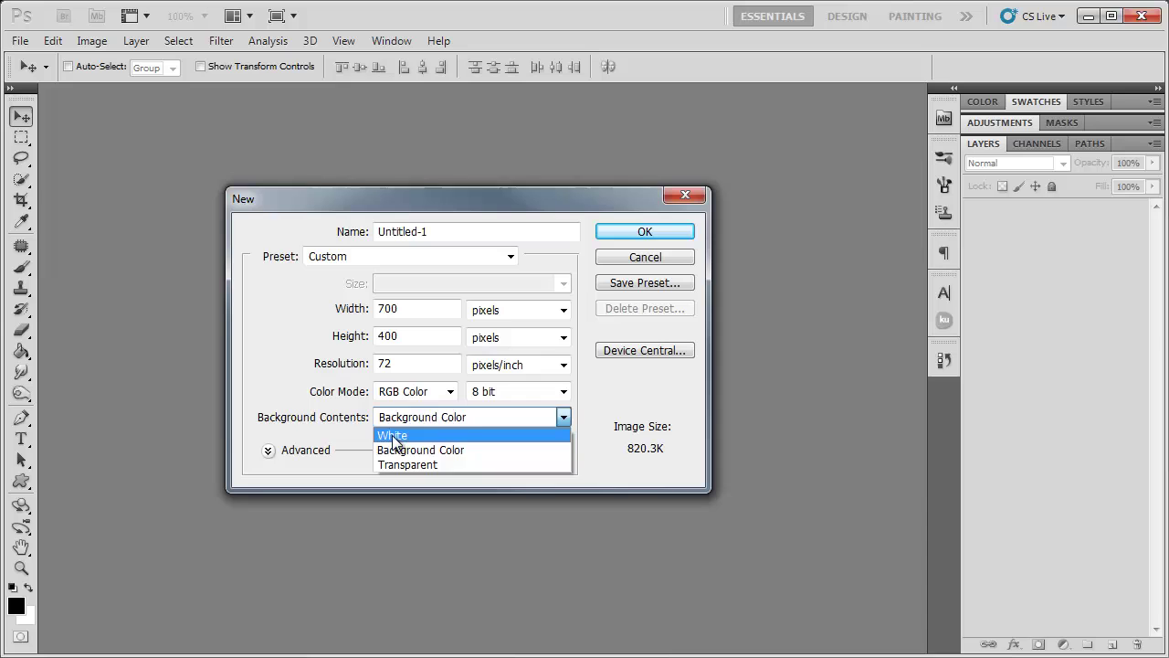
{"action": "left_click", "coordinate": [404, 437]}
Step: Draw a left-to-right Black, White linear gradient in Normal mode across the new canvas
{"action": "left_click", "coordinate": [614, 237]}
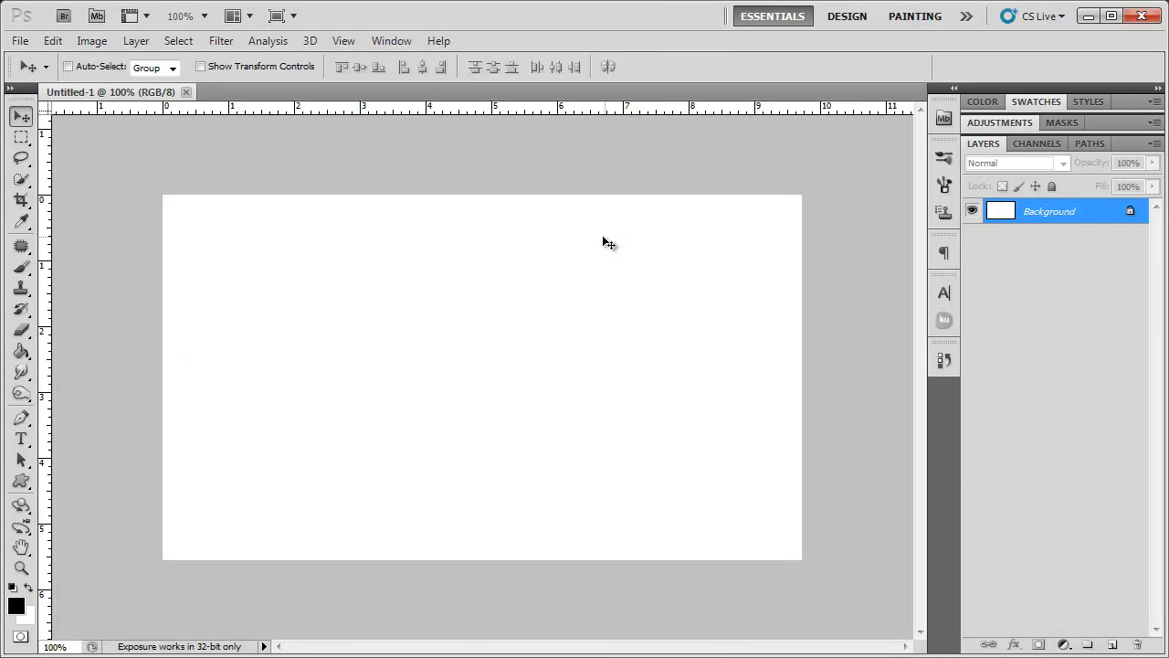
{"action": "left_click", "coordinate": [21, 352]}
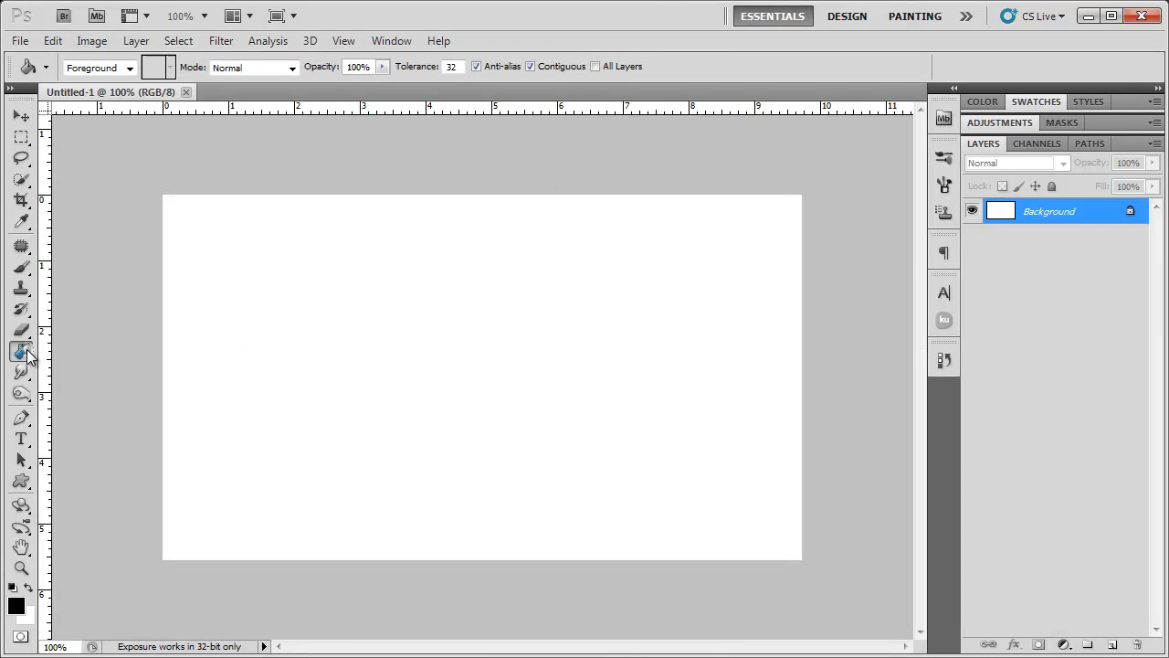
{"action": "left_click", "coordinate": [91, 350]}
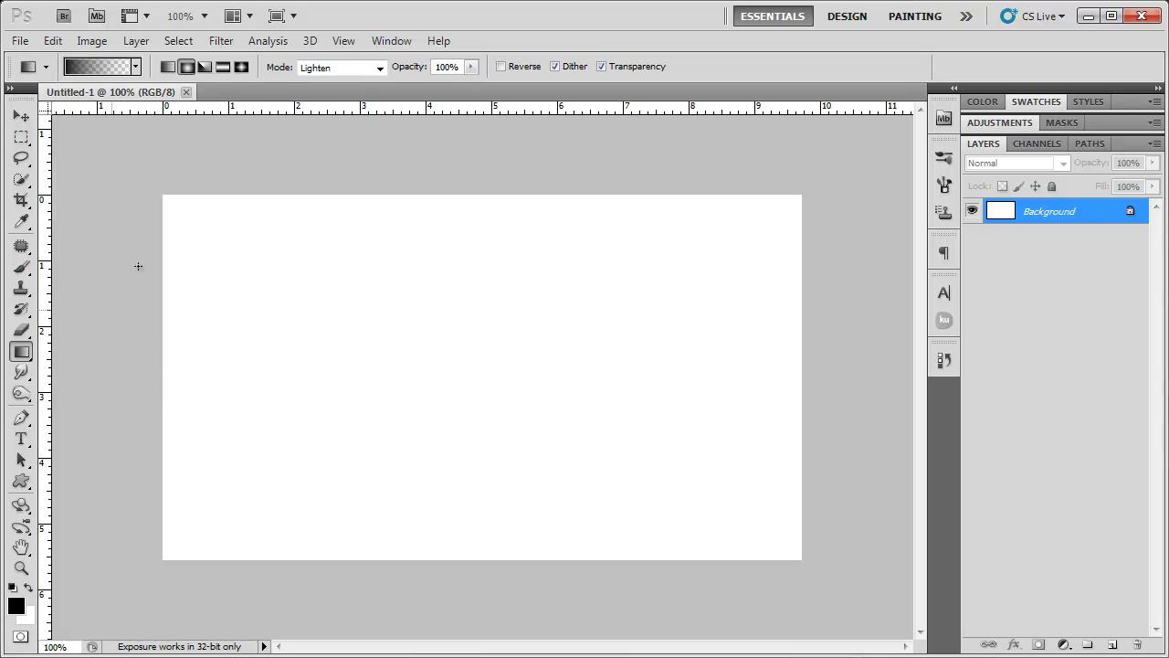
{"action": "left_click", "coordinate": [136, 64]}
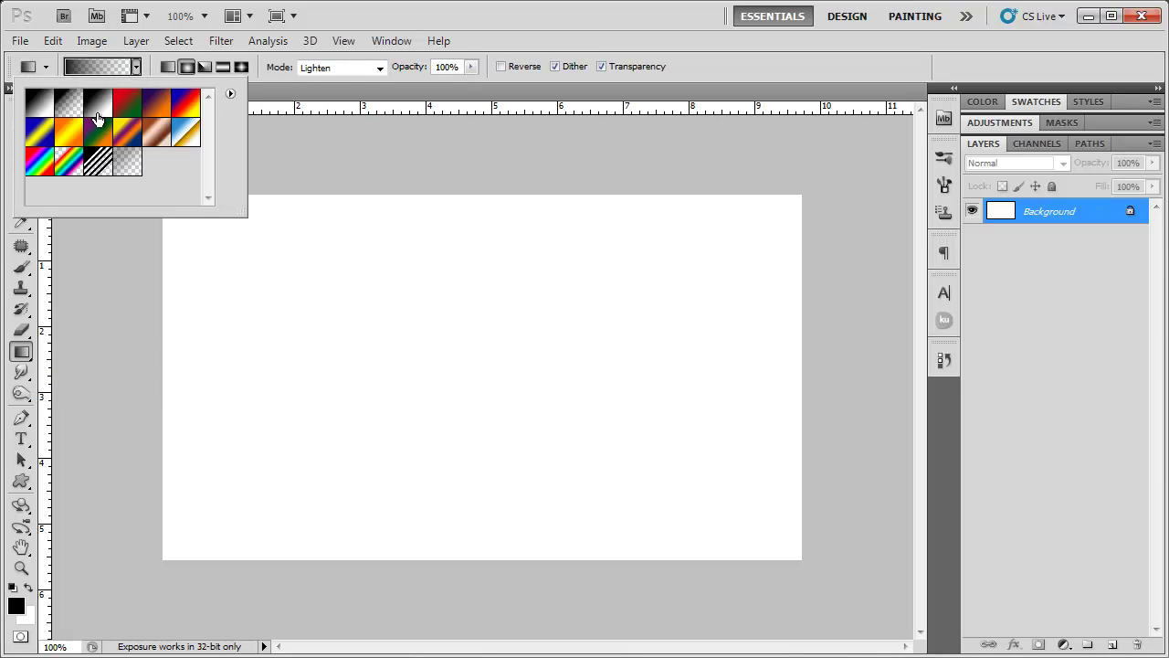
{"action": "left_click", "coordinate": [96, 108]}
{"action": "left_click", "coordinate": [338, 67]}
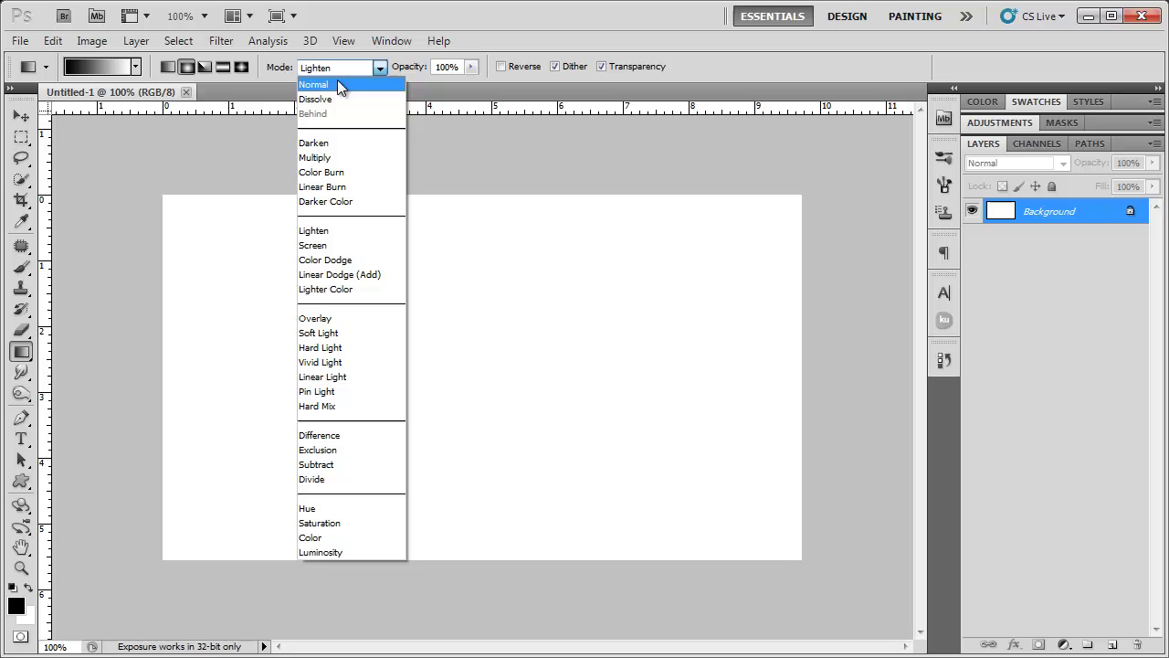
{"action": "left_click", "coordinate": [337, 80]}
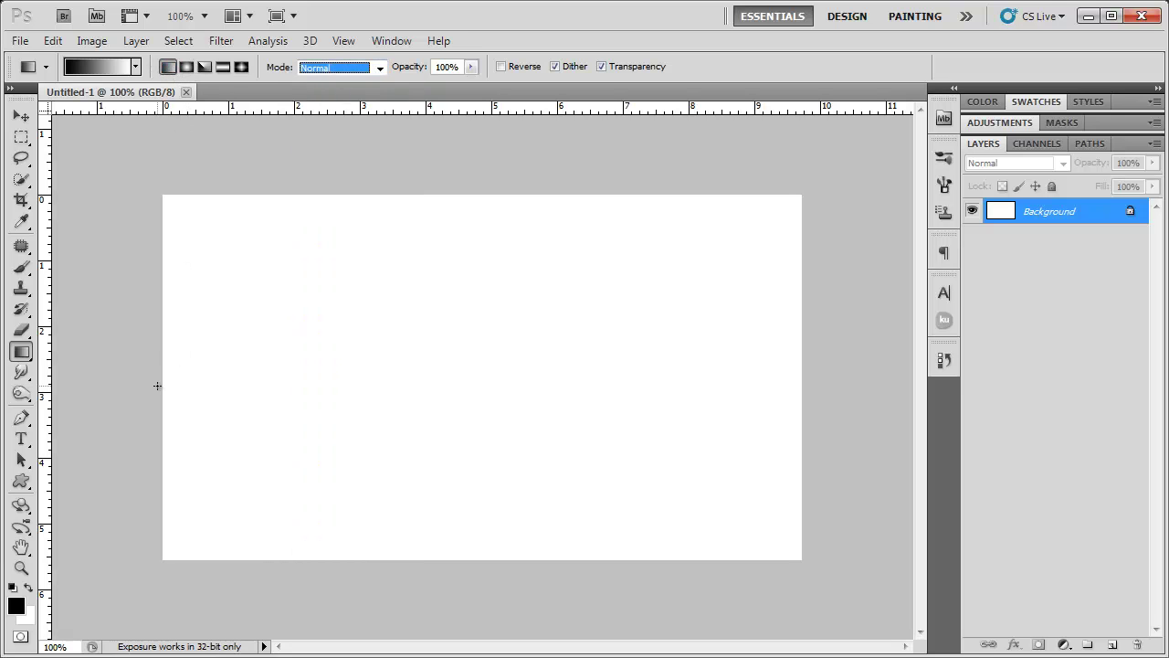
{"action": "left_click_drag", "start_coordinate": [162, 374], "coordinate": [894, 371]}
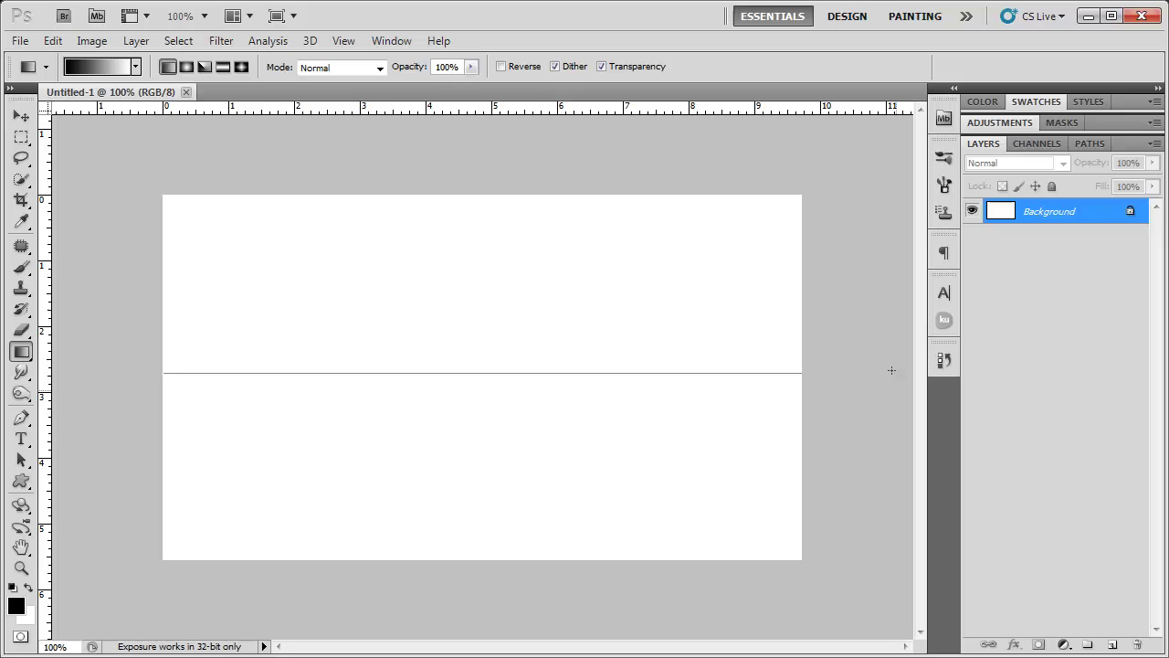
{"action": "left_click_drag", "start_coordinate": [890, 375], "coordinate": [891, 375]}
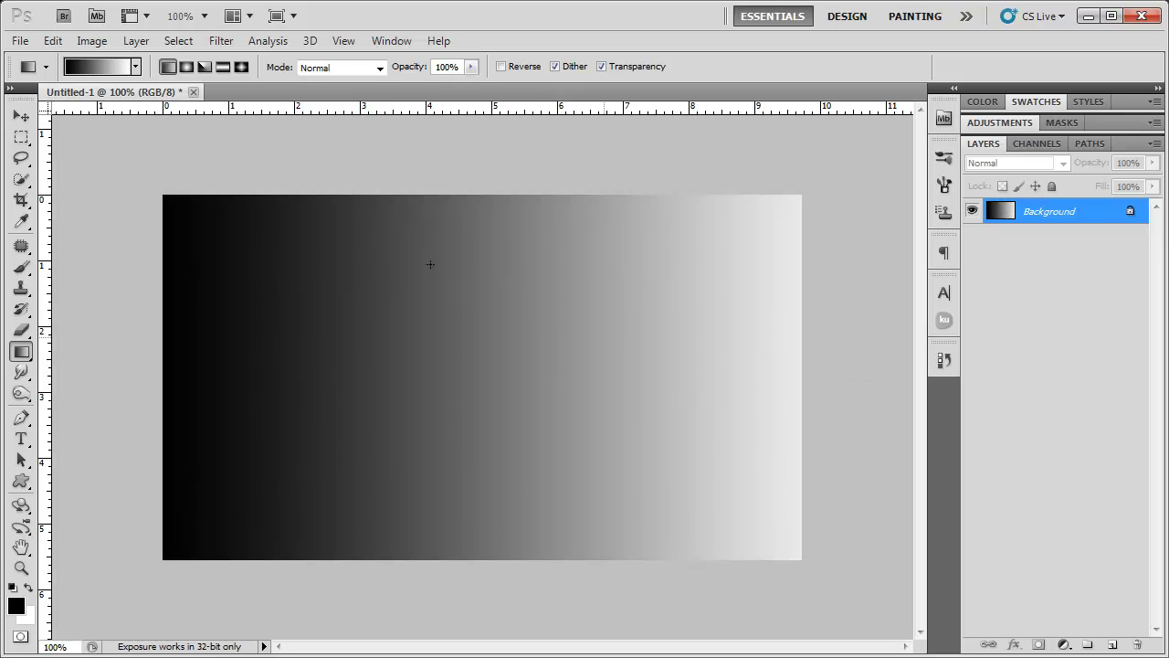
Step: Add Layer 1 and set up a radial, Lighten-mode, white Foreground to Transparent gradient
{"action": "left_click", "coordinate": [1112, 644]}
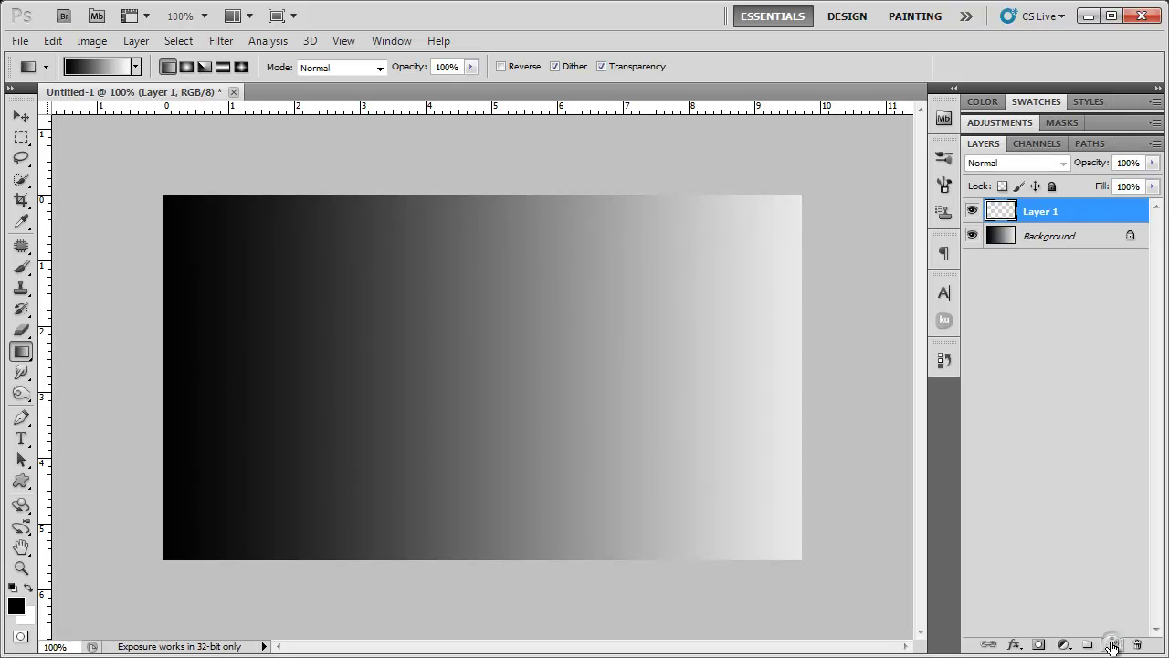
{"action": "left_click", "coordinate": [186, 67]}
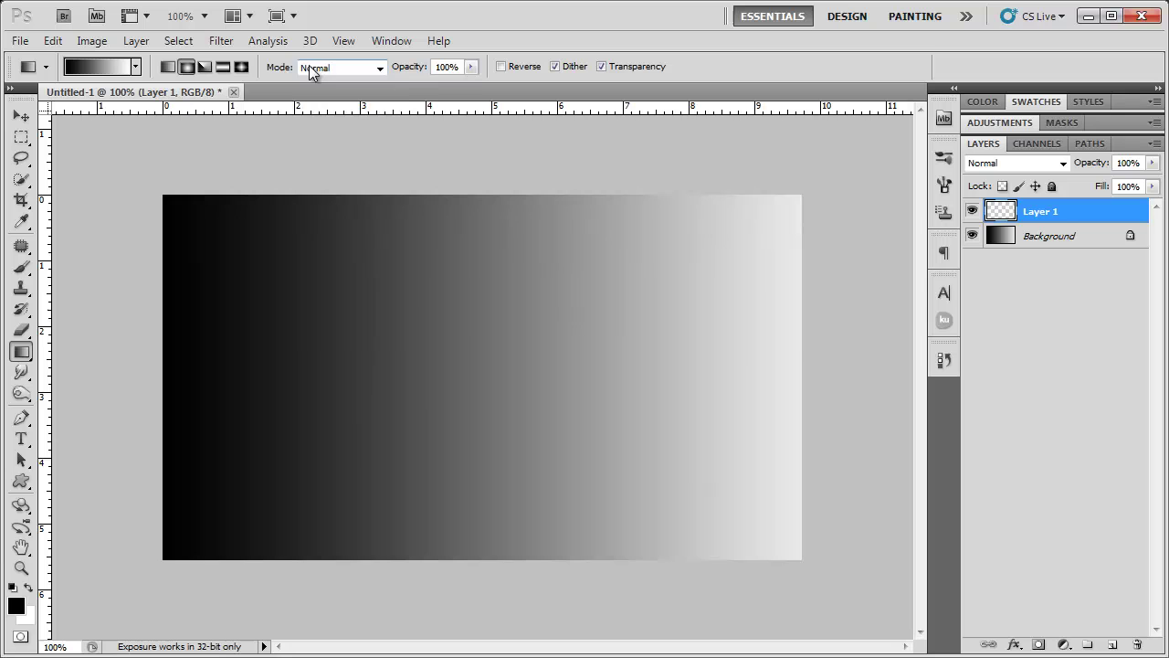
{"action": "left_click", "coordinate": [310, 69]}
{"action": "left_click", "coordinate": [335, 230]}
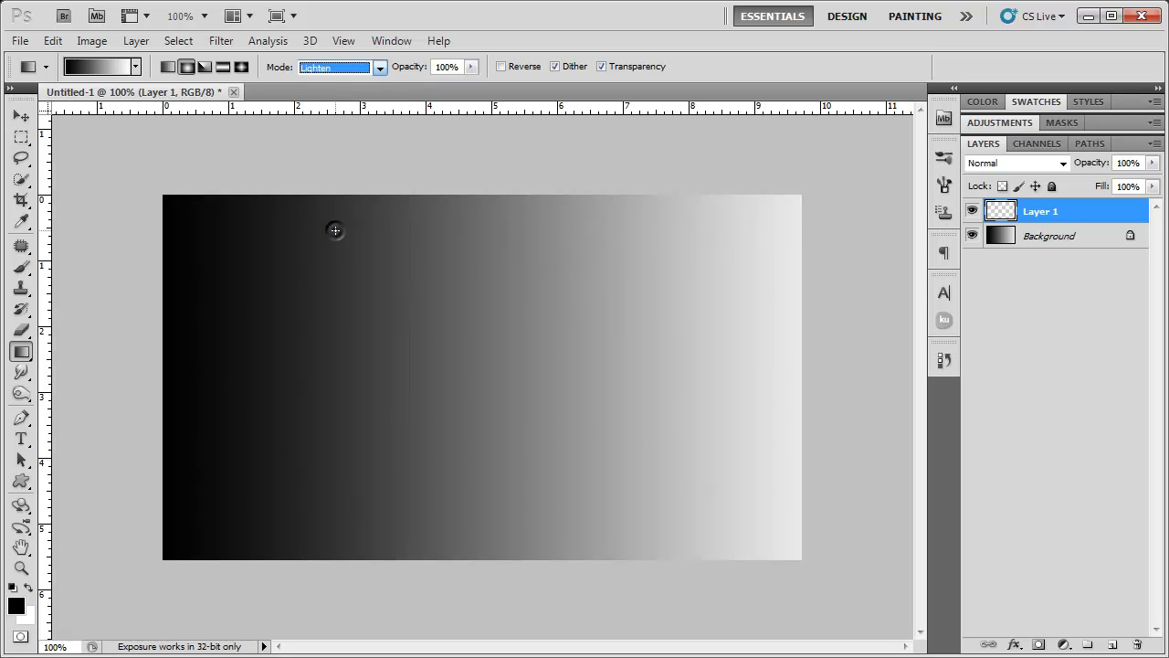
{"action": "left_click", "coordinate": [135, 68]}
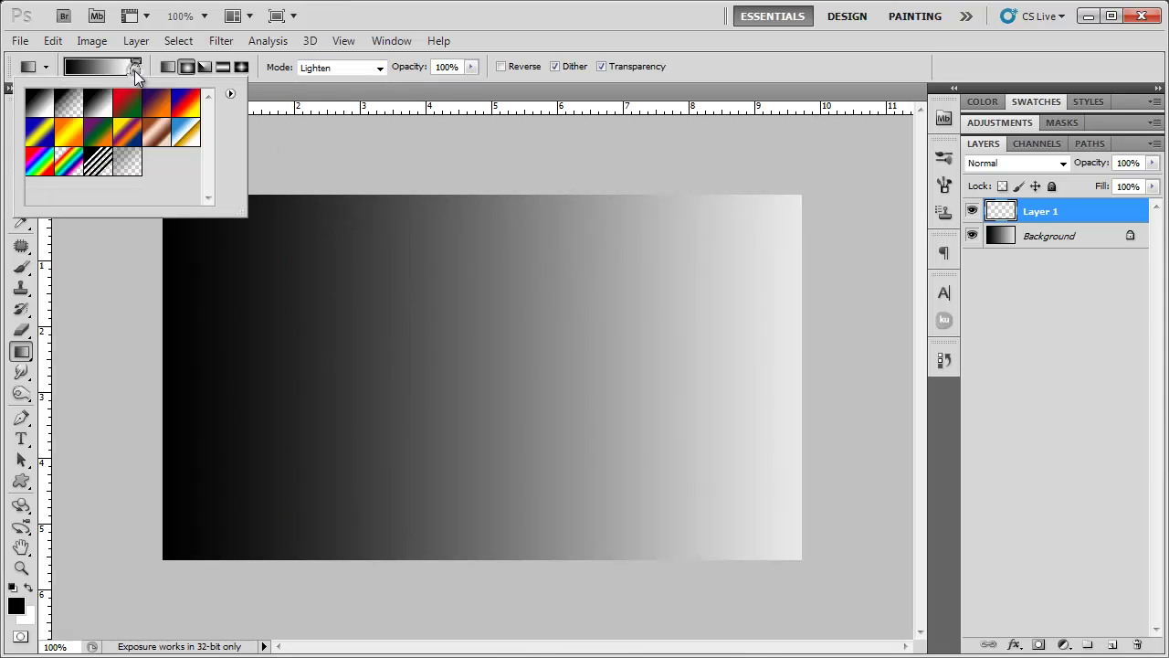
{"action": "left_click", "coordinate": [289, 90]}
{"action": "left_click", "coordinate": [28, 588]}
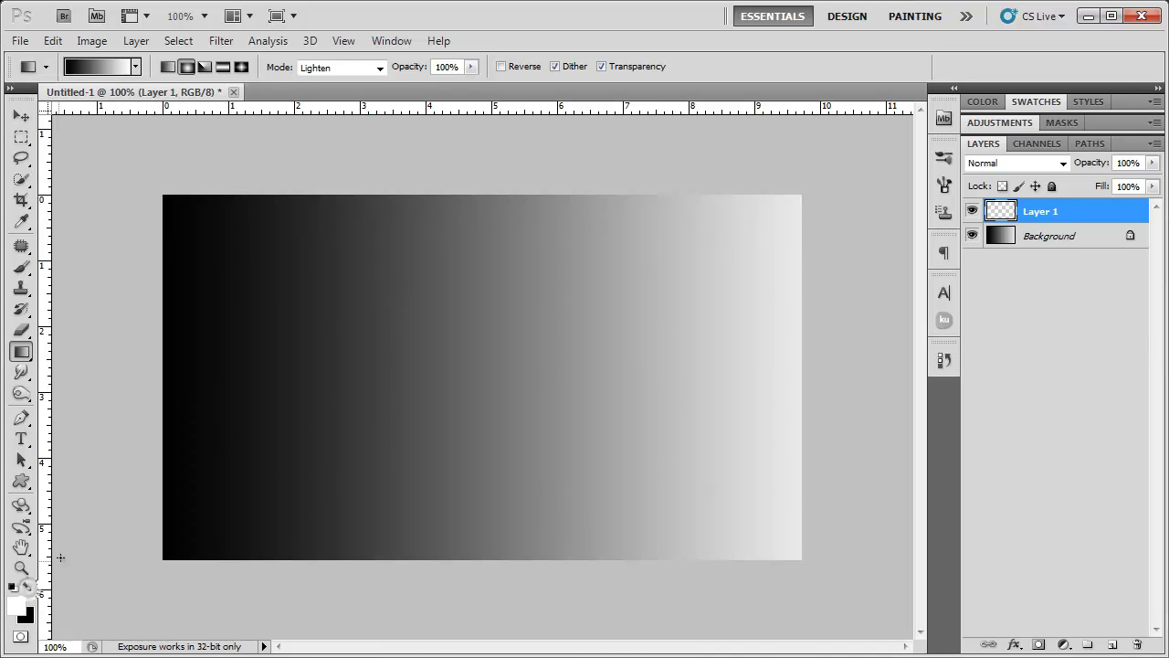
{"action": "left_click", "coordinate": [136, 65]}
{"action": "left_click", "coordinate": [78, 102]}
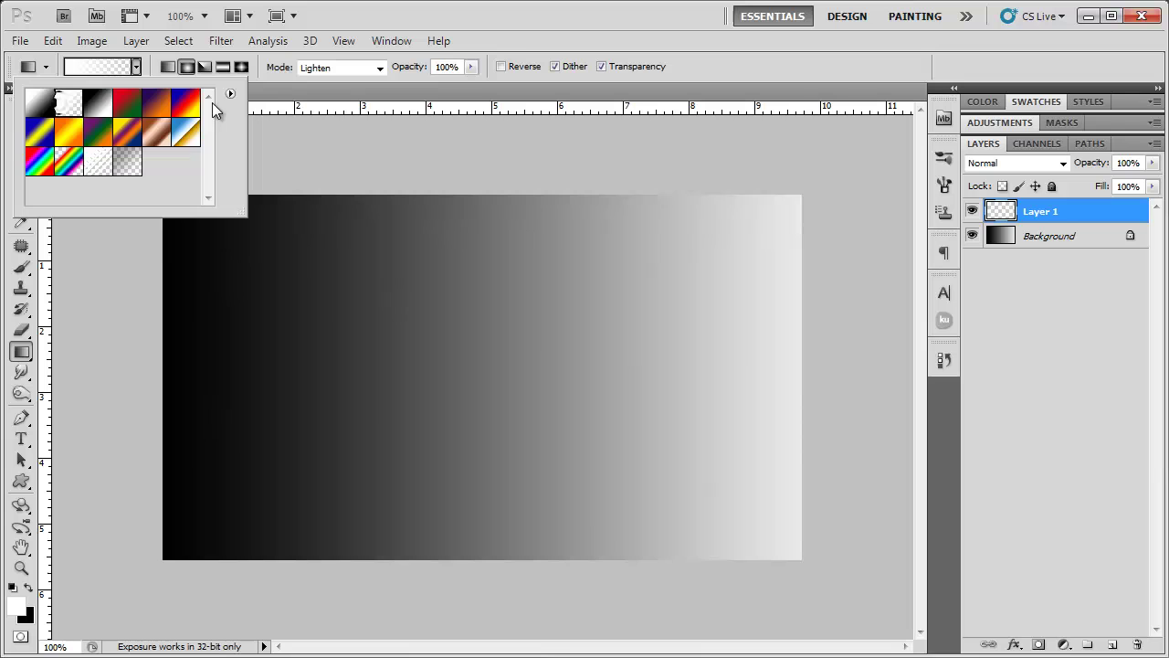
{"action": "left_click", "coordinate": [268, 91]}
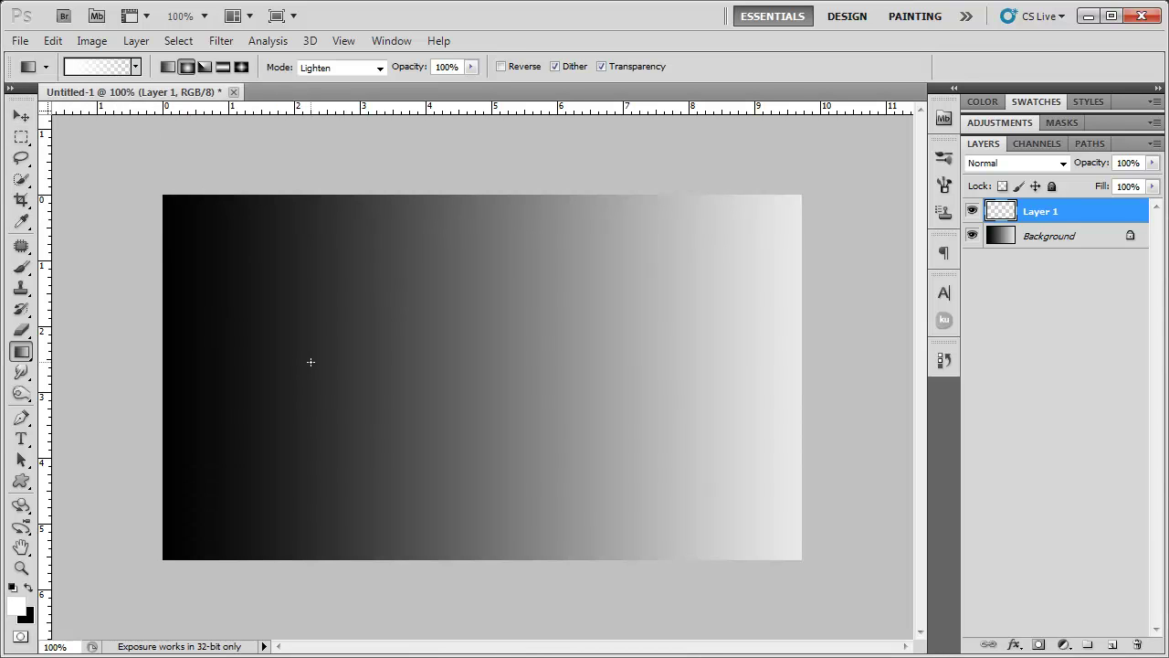
Step: Drag short radial gradients to scatter soft white glows of varying size over the canvas
{"action": "left_click_drag", "start_coordinate": [309, 370], "coordinate": [311, 512]}
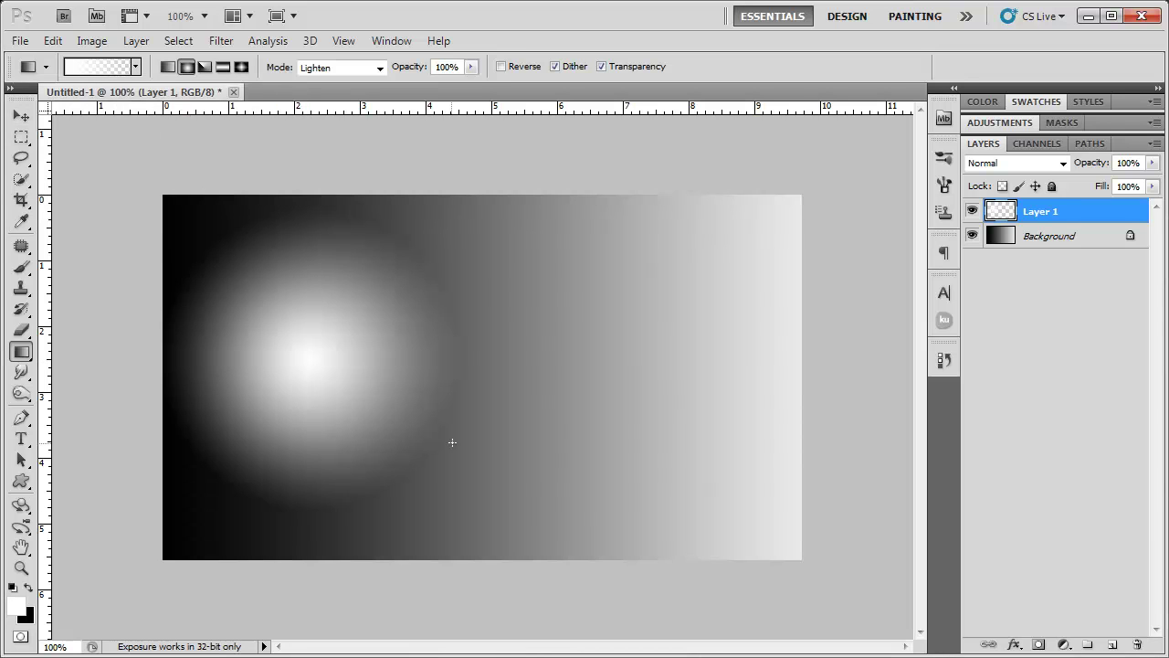
{"action": "left_click_drag", "start_coordinate": [454, 440], "coordinate": [457, 501]}
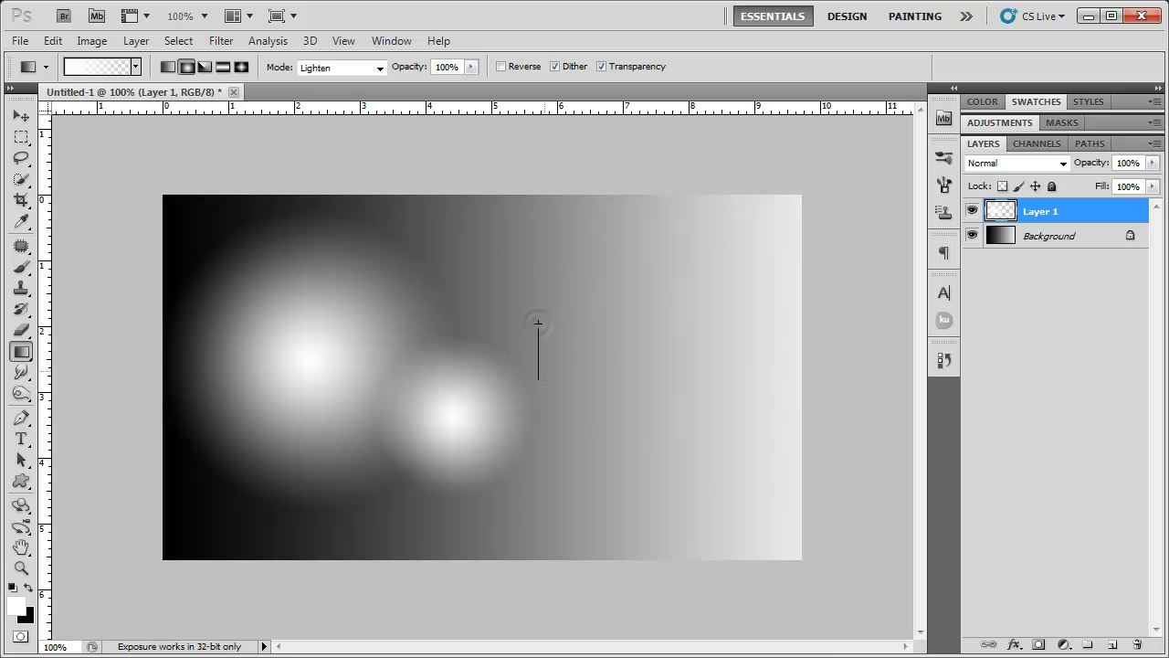
{"action": "mouse_move", "coordinate": [538, 379]}
{"action": "left_mouse_down"}
{"action": "mouse_move", "coordinate": [591, 496]}
{"action": "mouse_move", "coordinate": [619, 491]}
{"action": "left_mouse_up"}
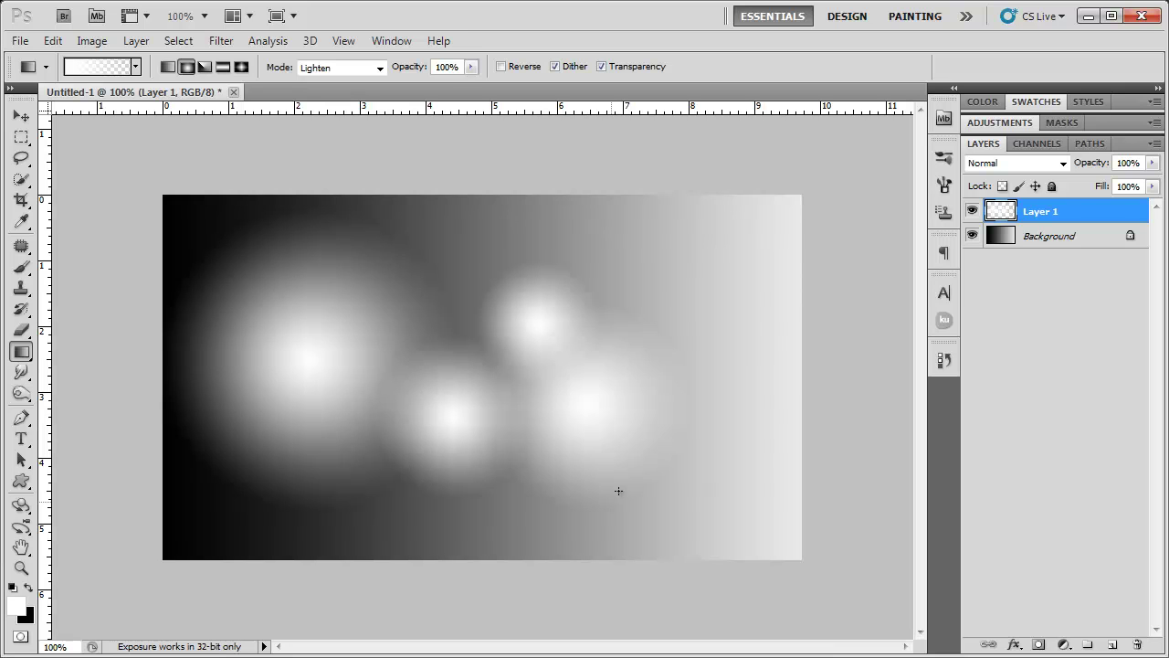
{"action": "left_click_drag", "start_coordinate": [674, 342], "coordinate": [676, 346]}
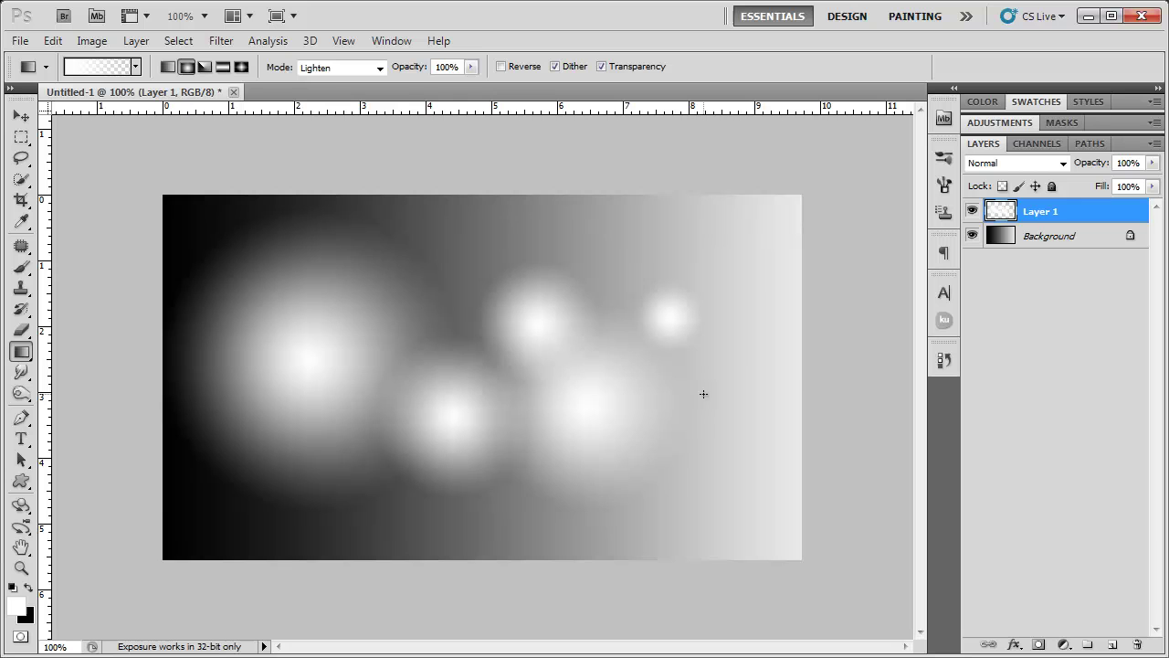
{"action": "left_click_drag", "start_coordinate": [704, 393], "coordinate": [705, 425]}
{"action": "left_click_drag", "start_coordinate": [507, 502], "coordinate": [506, 541]}
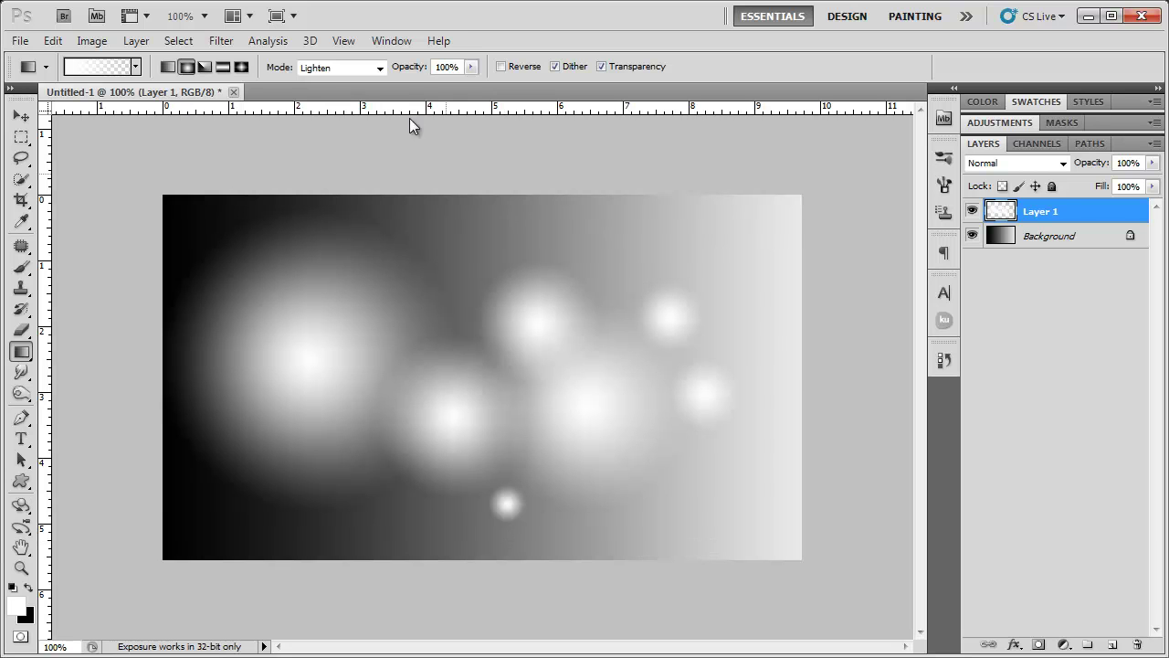
Step: Apply a randomized Wave distortion (5 generators, sine) to Layer 1's white glows
{"action": "left_click", "coordinate": [220, 40]}
{"action": "mouse_move", "coordinate": [270, 253]}
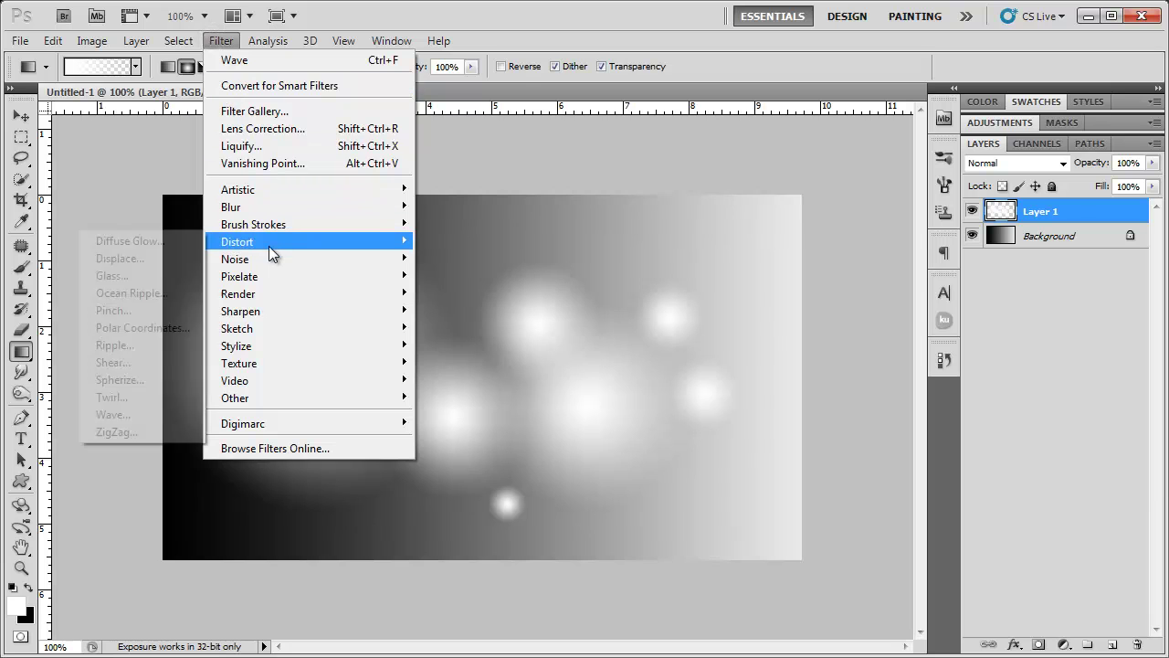
{"action": "left_click", "coordinate": [120, 415]}
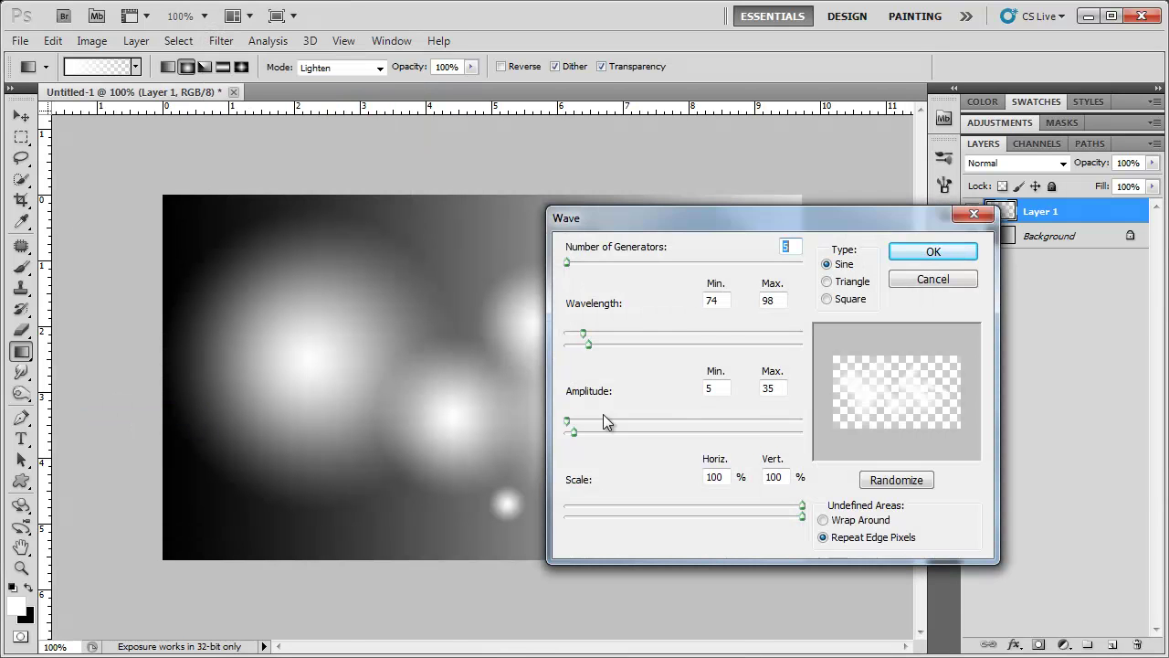
{"action": "left_click", "coordinate": [901, 480]}
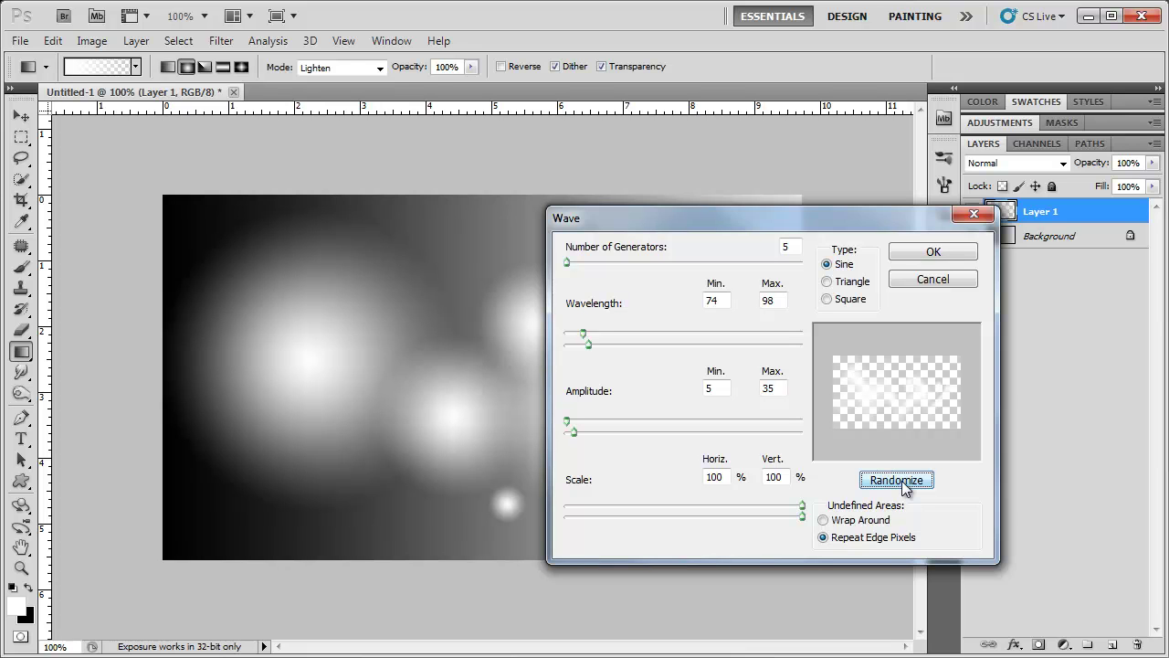
{"action": "left_click", "coordinate": [926, 254]}
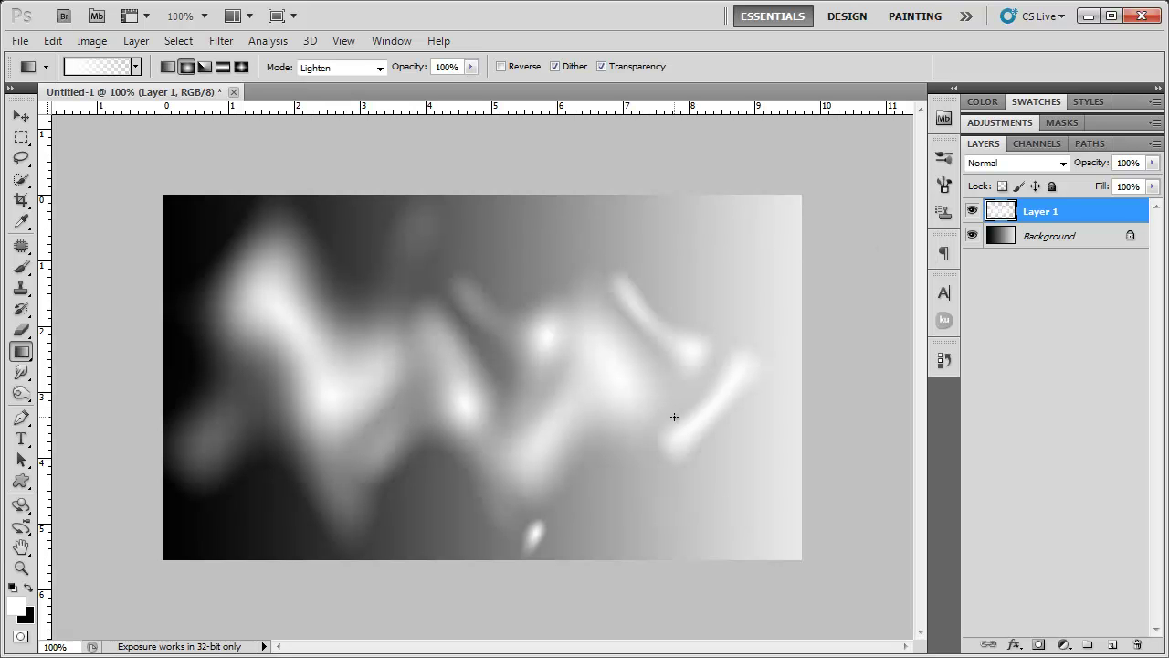
Step: Add Layer 2 and set the foreground colour to dark green #355f10
{"action": "left_click", "coordinate": [1113, 645]}
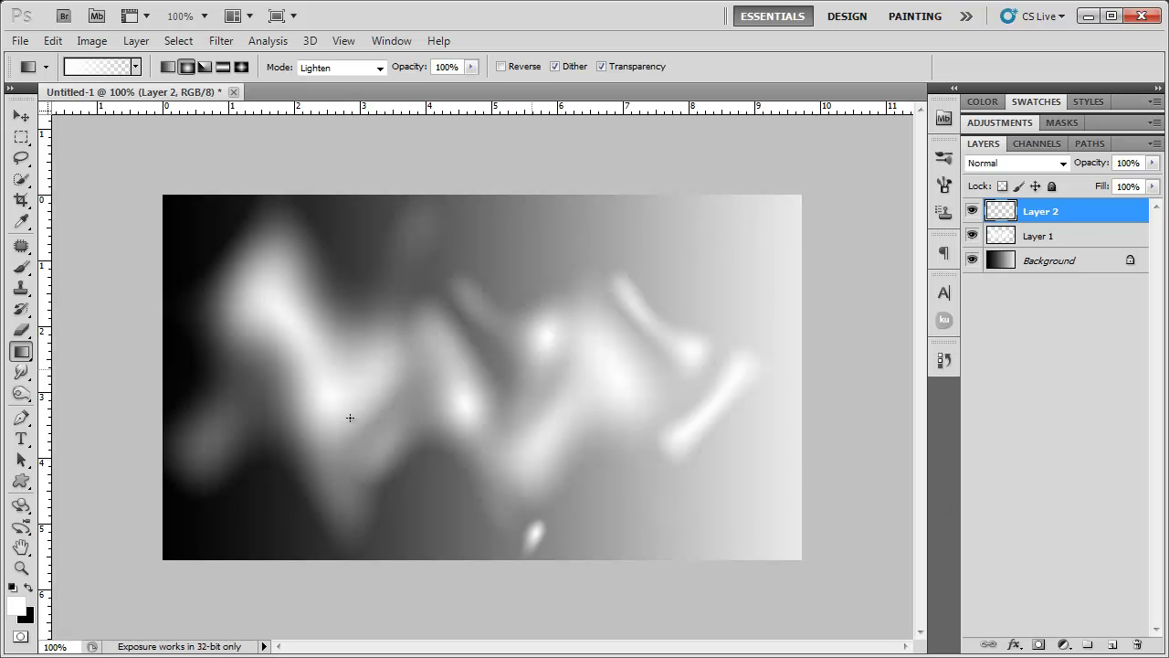
{"action": "left_click", "coordinate": [16, 605]}
{"action": "left_click_drag", "start_coordinate": [799, 466], "coordinate": [795, 494]}
{"action": "mouse_move", "coordinate": [762, 449]}
{"action": "left_mouse_down"}
{"action": "mouse_move", "coordinate": [723, 481]}
{"action": "mouse_move", "coordinate": [741, 460]}
{"action": "mouse_move", "coordinate": [736, 471]}
{"action": "left_mouse_up"}
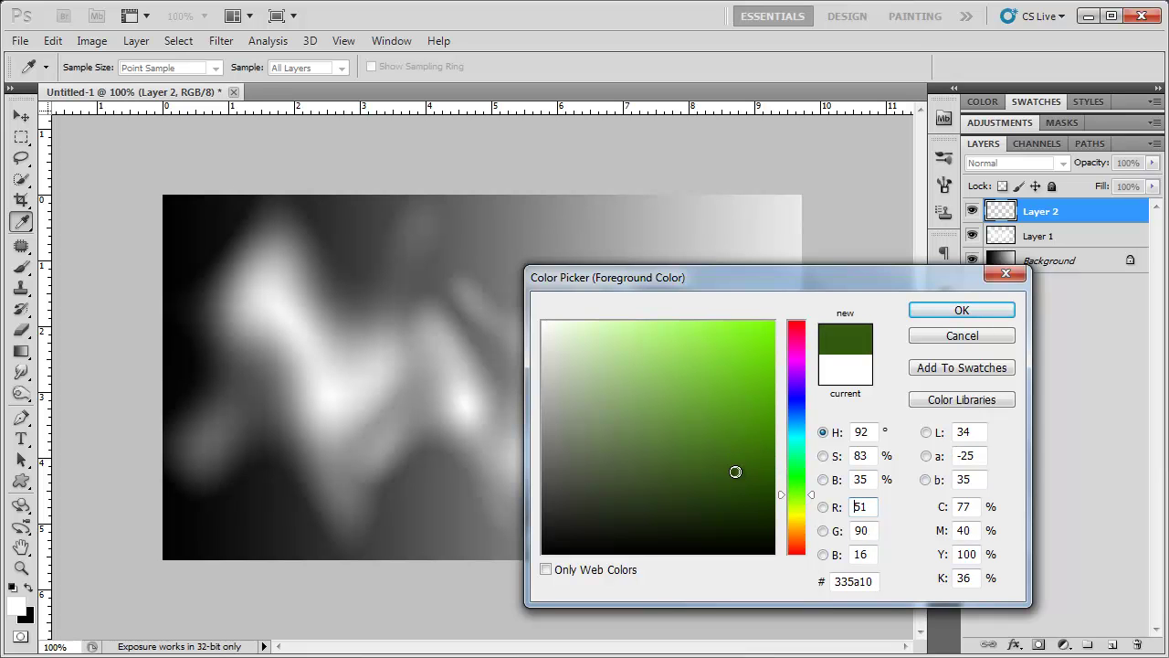
{"action": "left_click", "coordinate": [959, 310]}
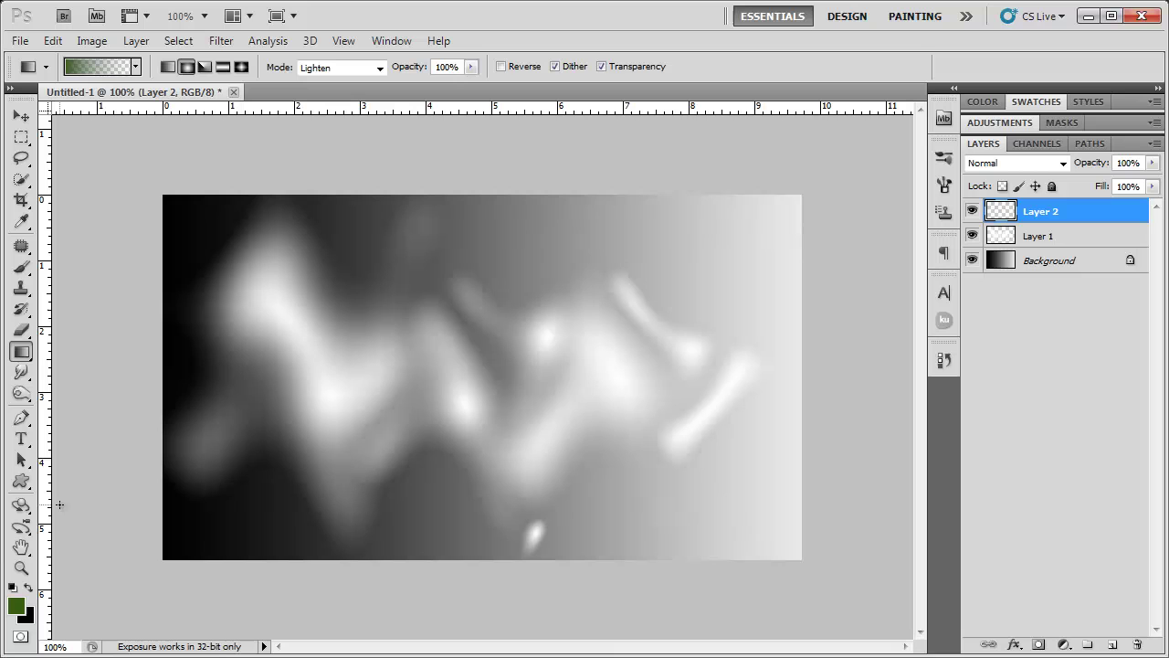
Step: Fill Layer 2 with the dark green and blend it as Color at 80% opacity
{"action": "mouse_move", "coordinate": [21, 350]}
{"action": "left_mouse_down"}
{"action": "mouse_move", "coordinate": [91, 348]}
{"action": "mouse_move", "coordinate": [100, 367]}
{"action": "left_mouse_up"}
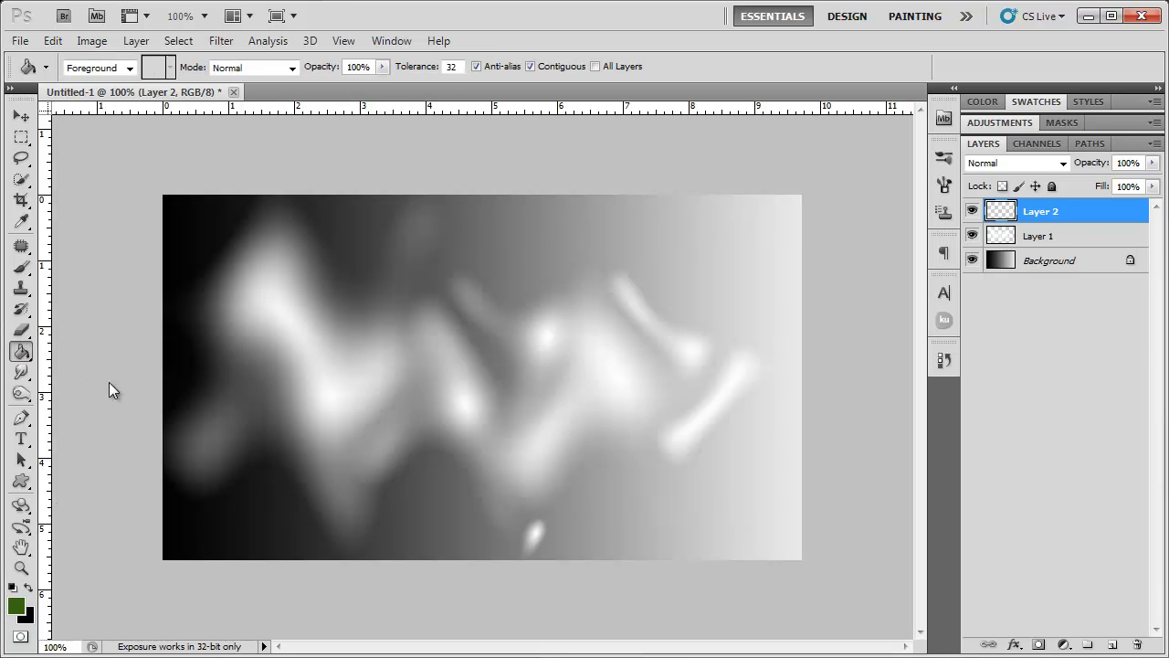
{"action": "left_click", "coordinate": [608, 340]}
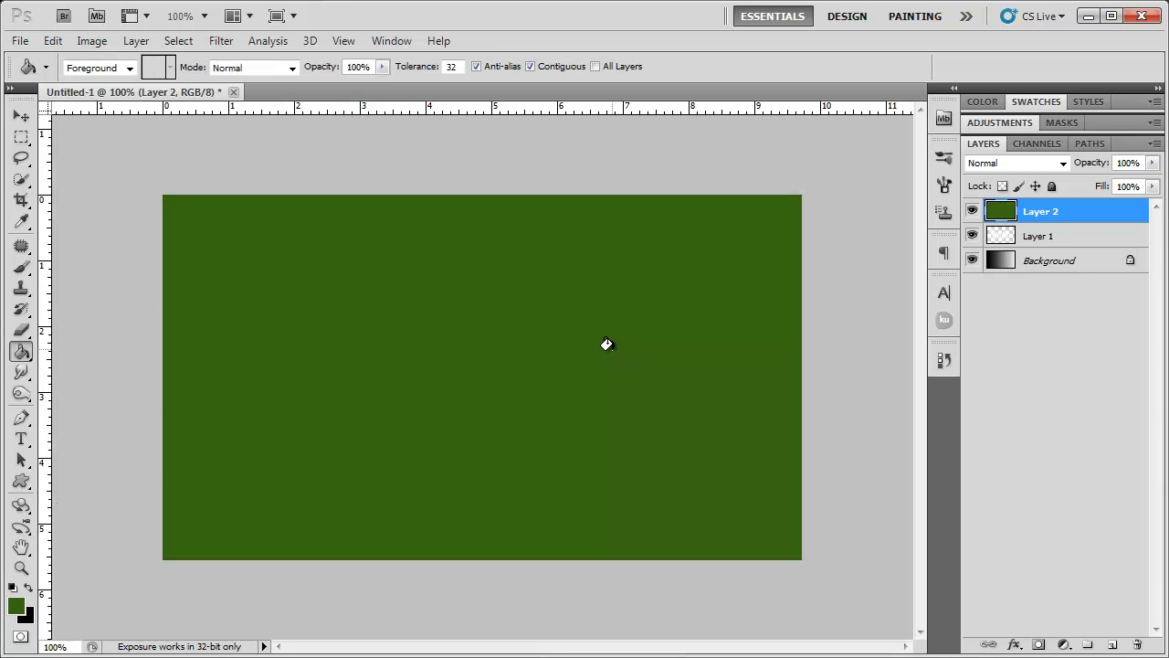
{"action": "left_click", "coordinate": [1038, 165]}
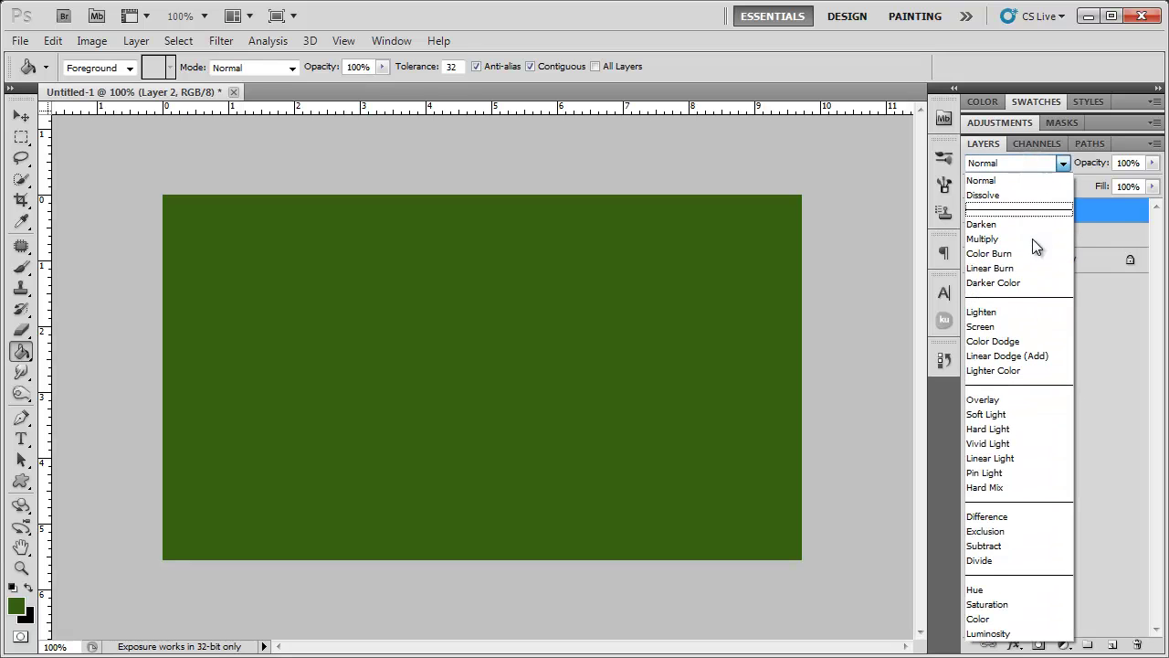
{"action": "left_click", "coordinate": [979, 618]}
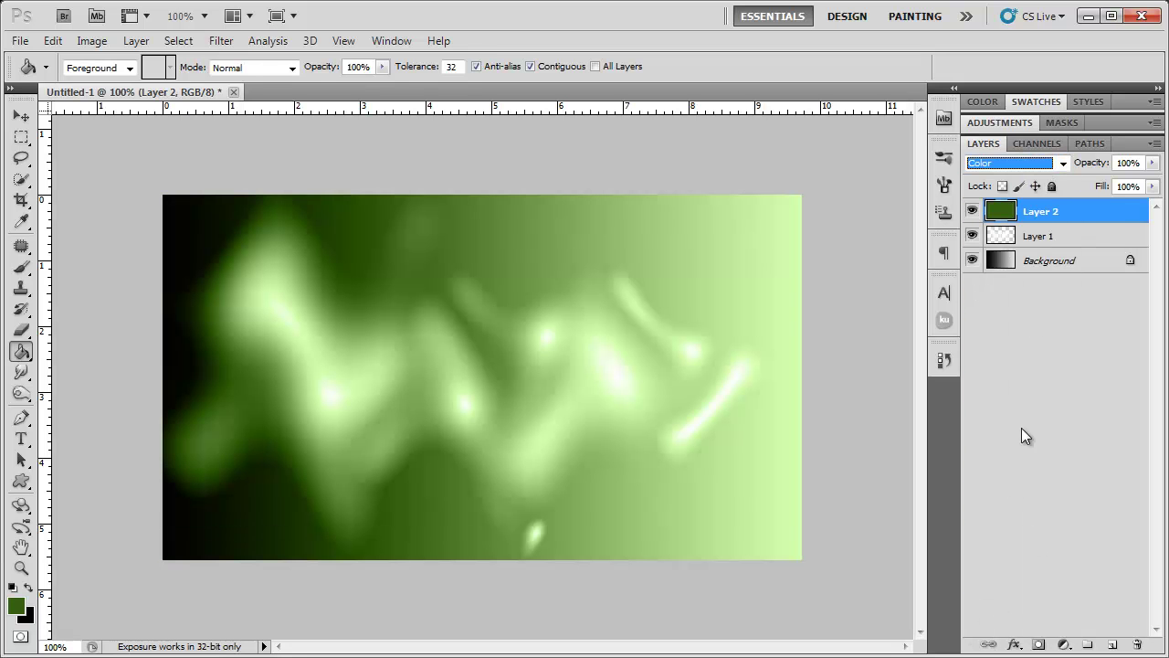
{"action": "left_click_drag", "start_coordinate": [1094, 163], "coordinate": [1076, 168]}
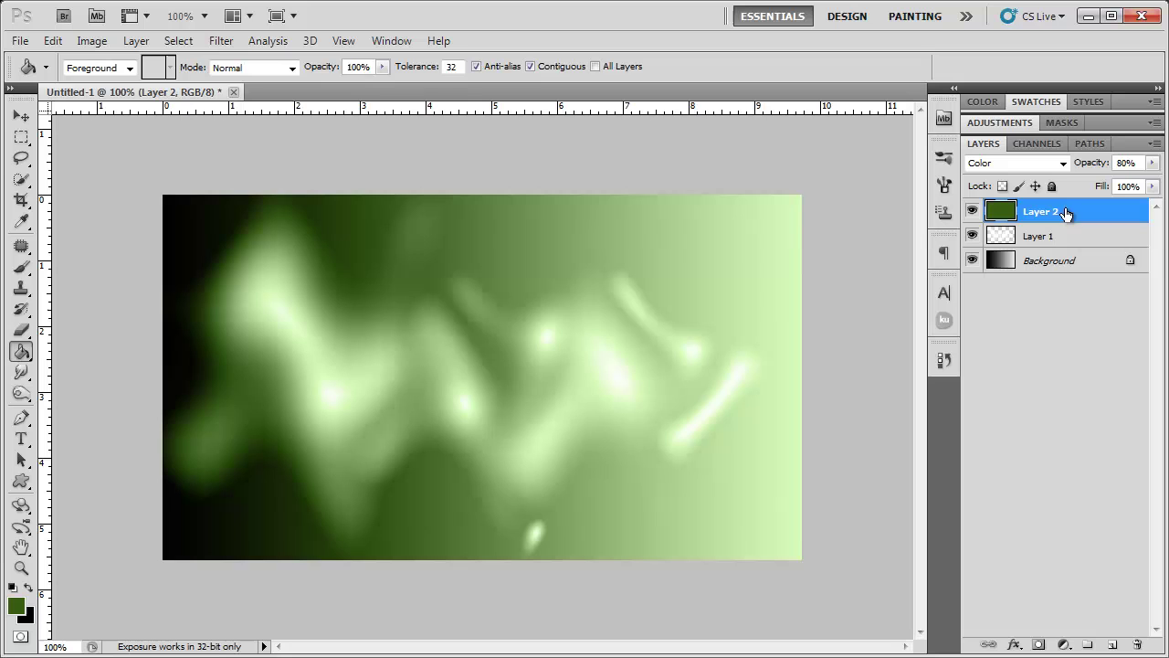
Step: Add Layer 3 and choose the large splatter brush preset
{"action": "left_click", "coordinate": [26, 272]}
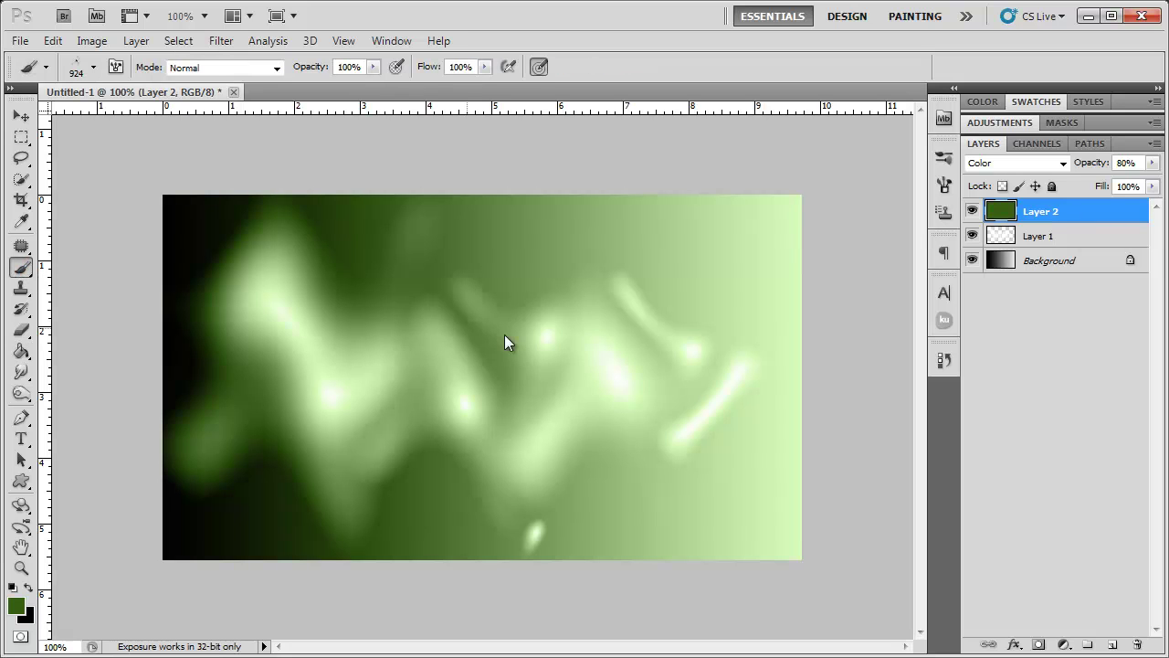
{"action": "left_click", "coordinate": [1113, 646]}
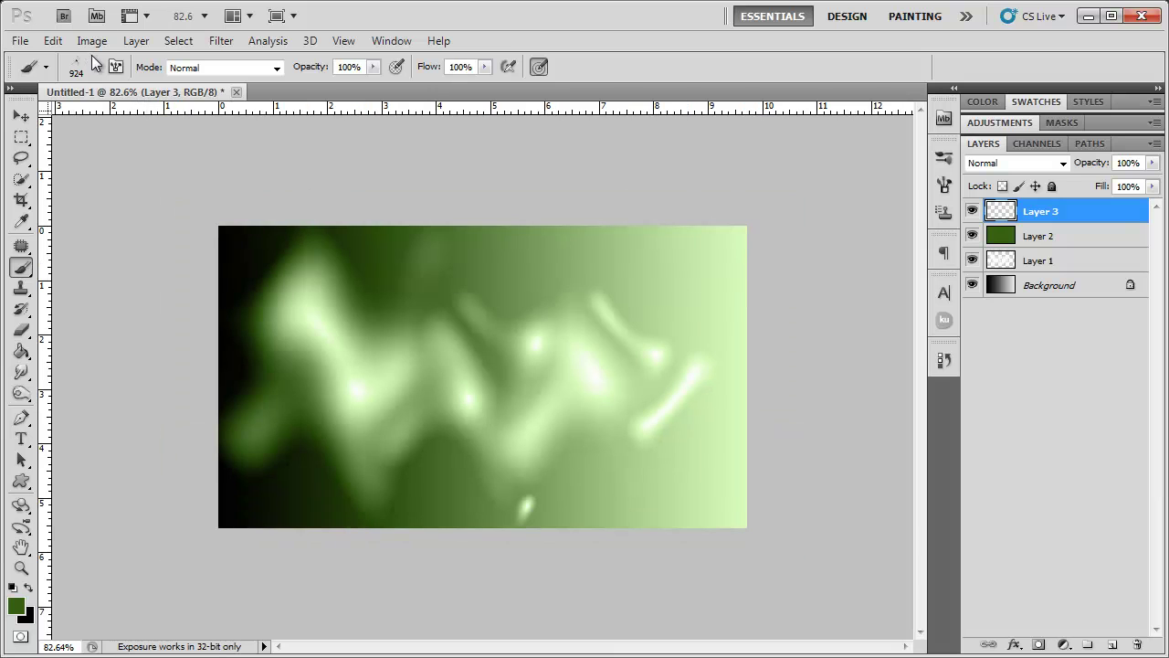
{"action": "left_click", "coordinate": [92, 67]}
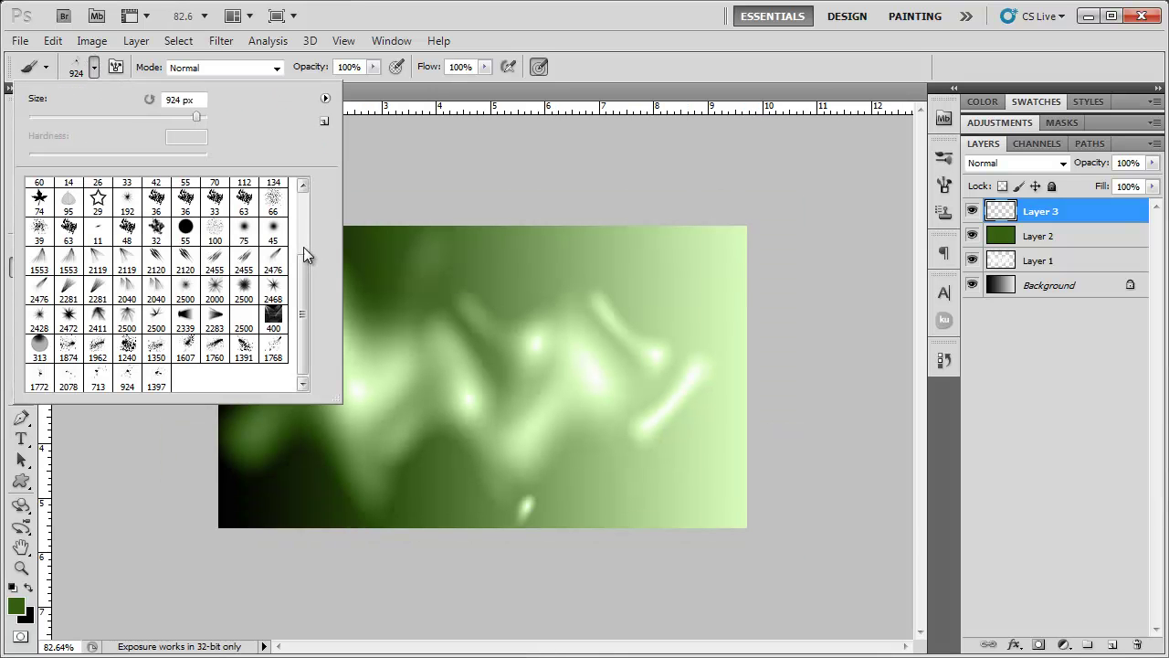
{"action": "double_click", "coordinate": [185, 370]}
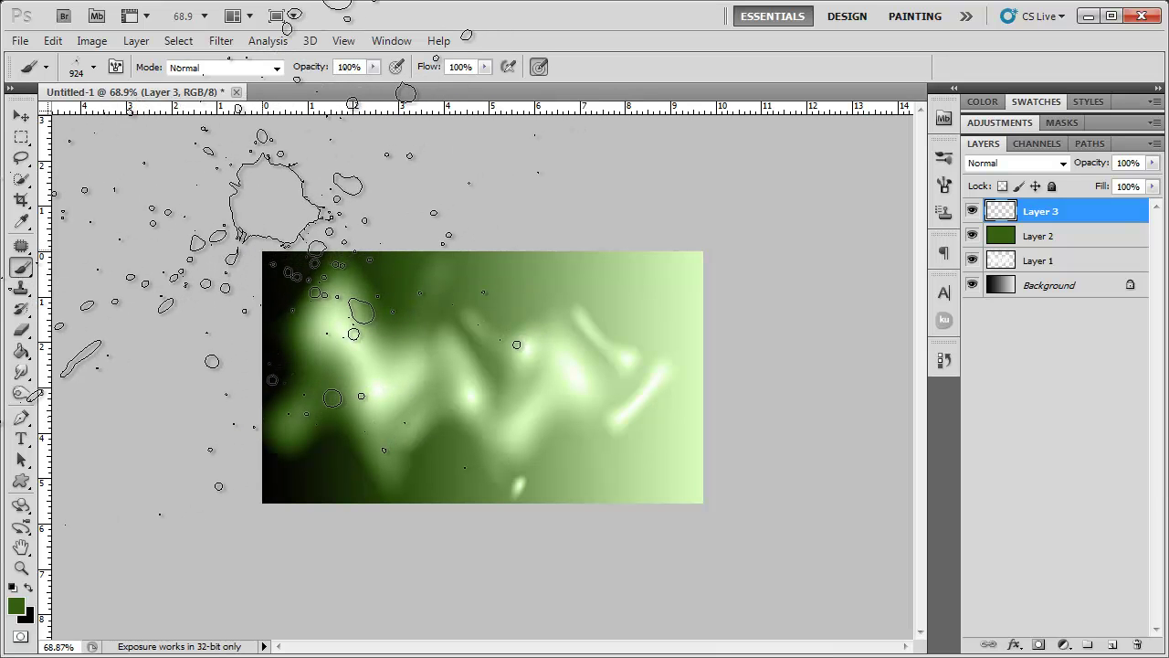
Step: Stamp dark green splatters across the image and lower Layer 3 to 75% opacity
{"action": "left_click", "coordinate": [293, 275]}
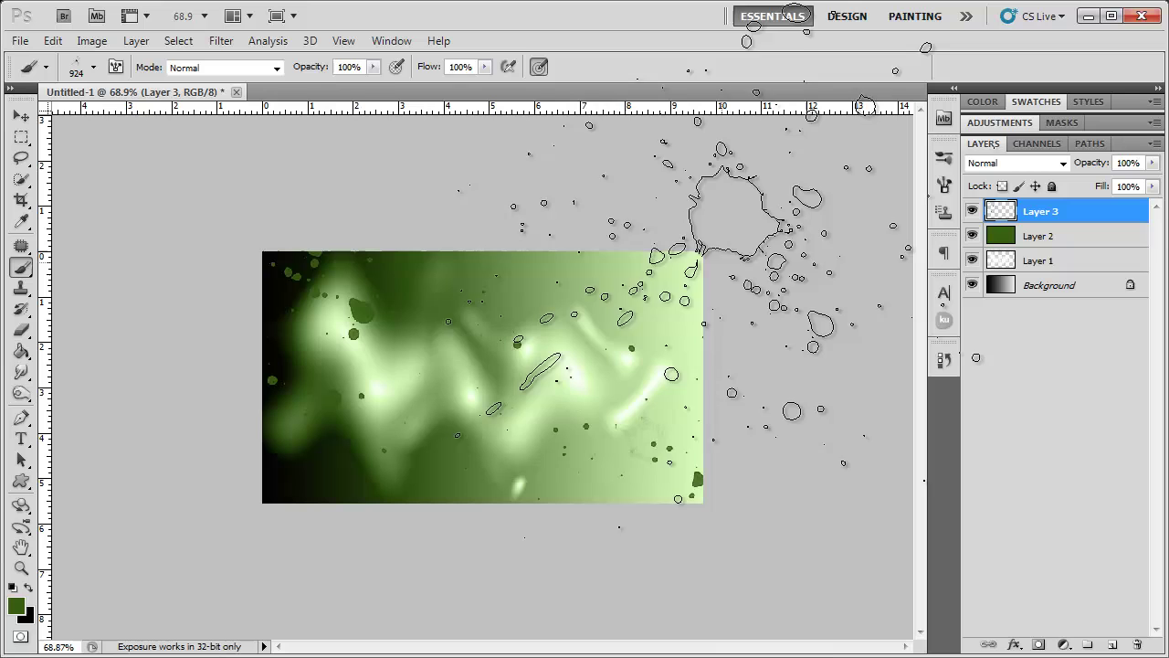
{"action": "left_click", "coordinate": [653, 212]}
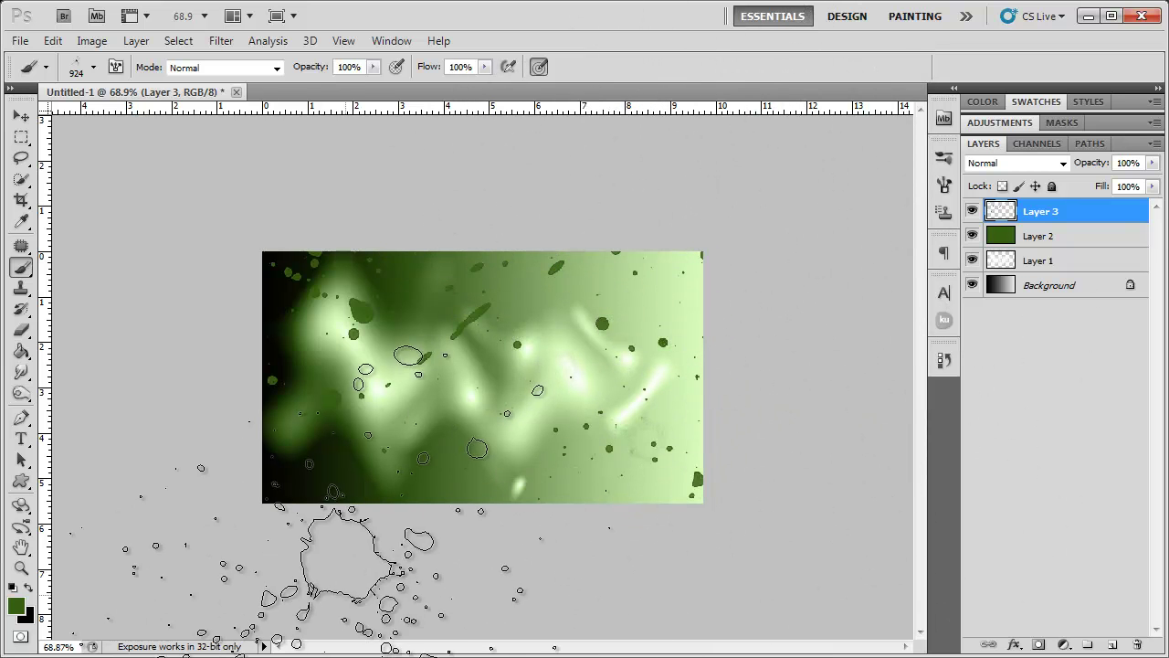
{"action": "scroll", "coordinate": [393, 548], "scroll_direction": "down", "scroll_amount": 2}
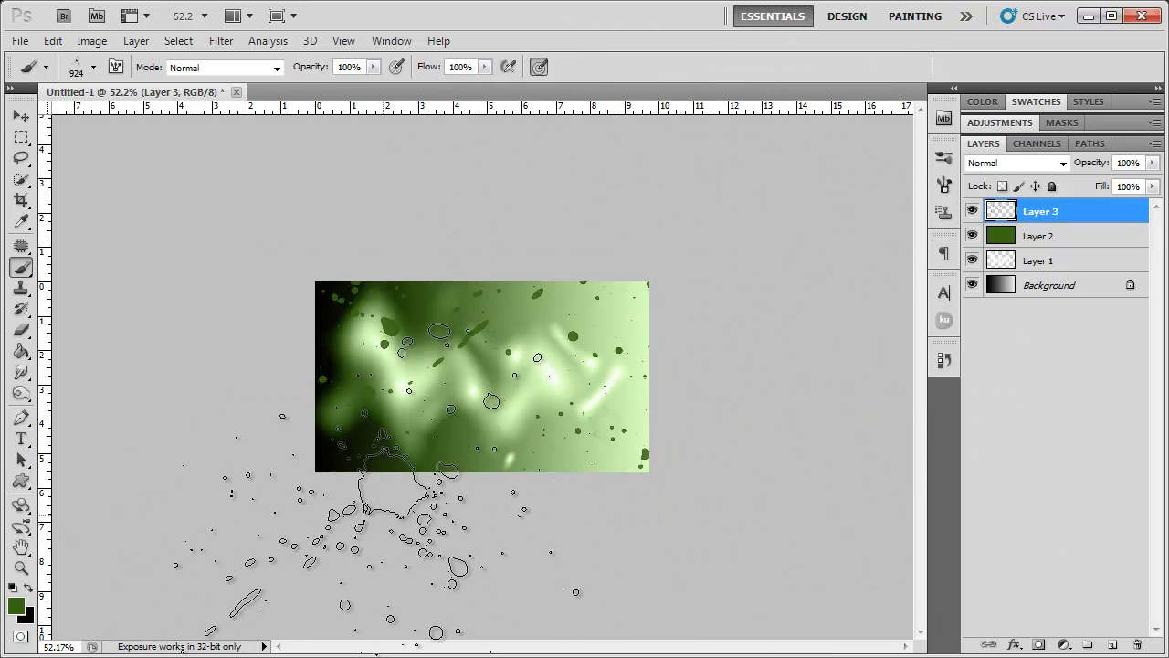
{"action": "scroll", "coordinate": [416, 523], "scroll_direction": "down", "scroll_amount": 2}
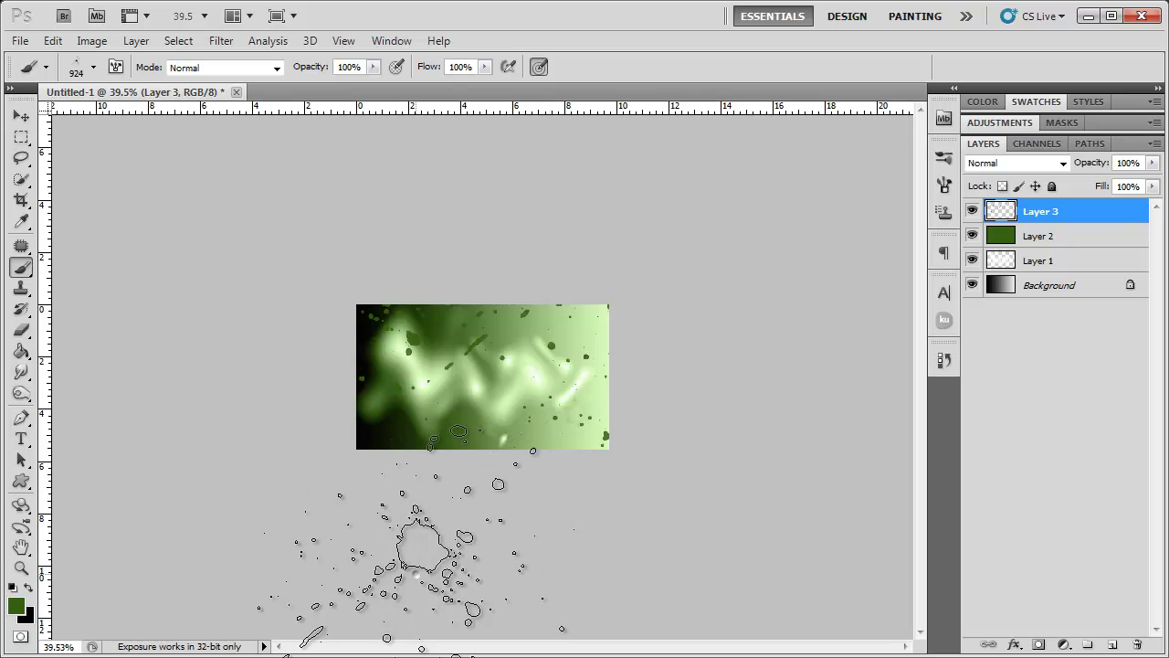
{"action": "scroll", "coordinate": [416, 548], "scroll_direction": "up", "scroll_amount": 10}
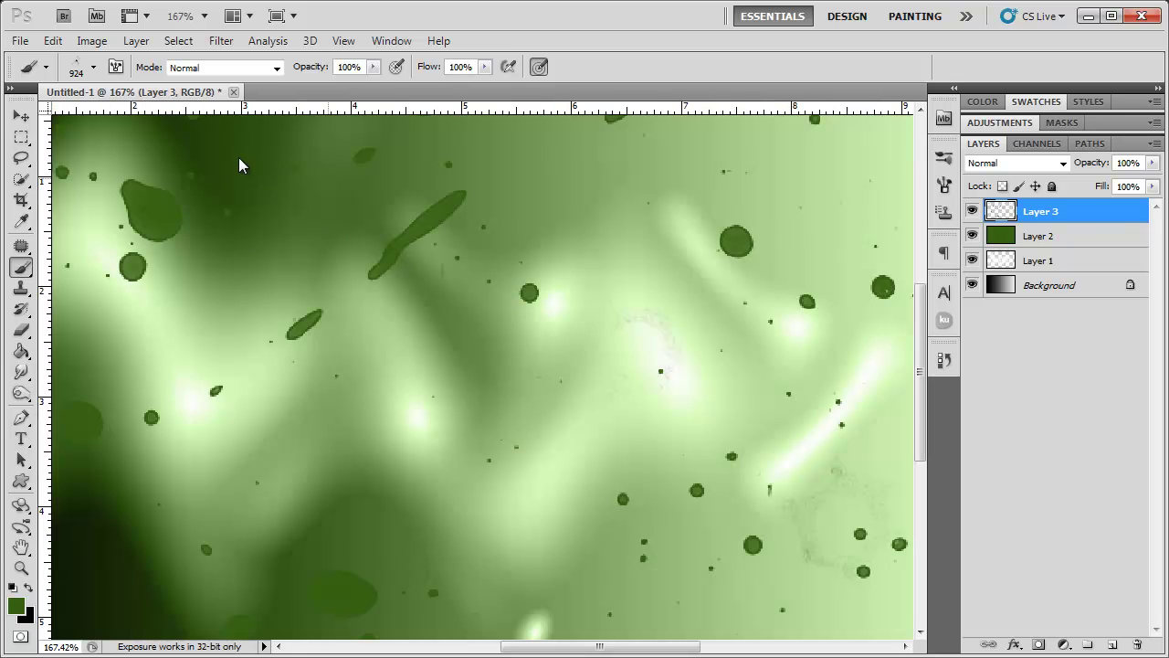
{"action": "key", "text": "z"}
{"action": "key", "text": "ctrl+1"}
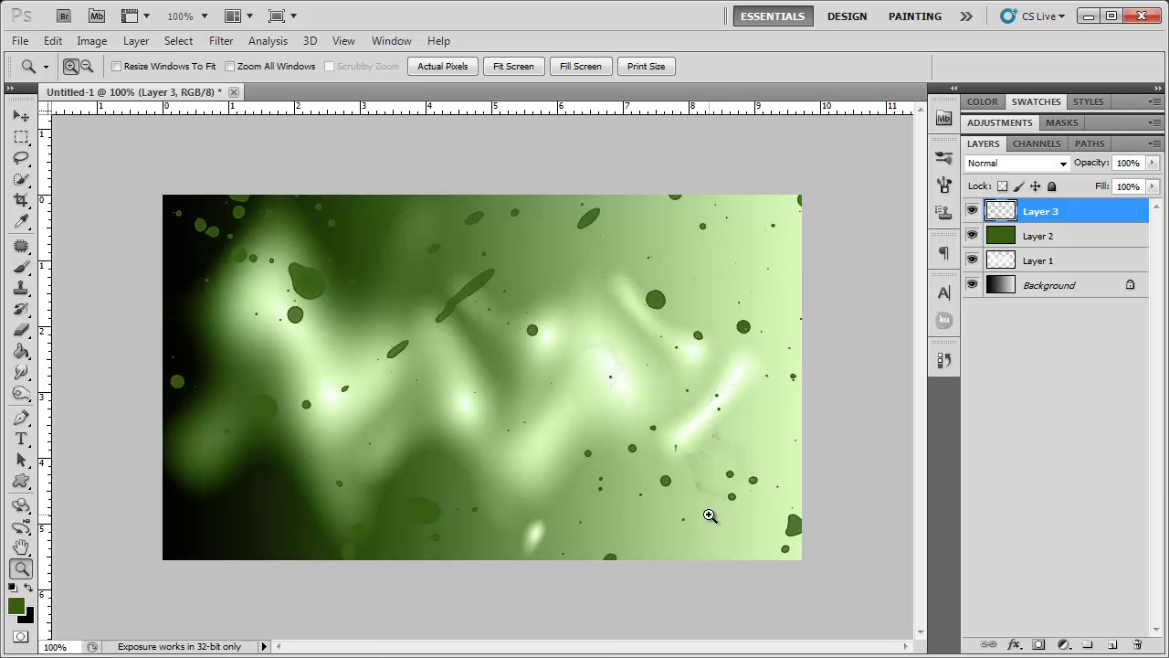
{"action": "left_click_drag", "start_coordinate": [1091, 166], "coordinate": [1066, 171]}
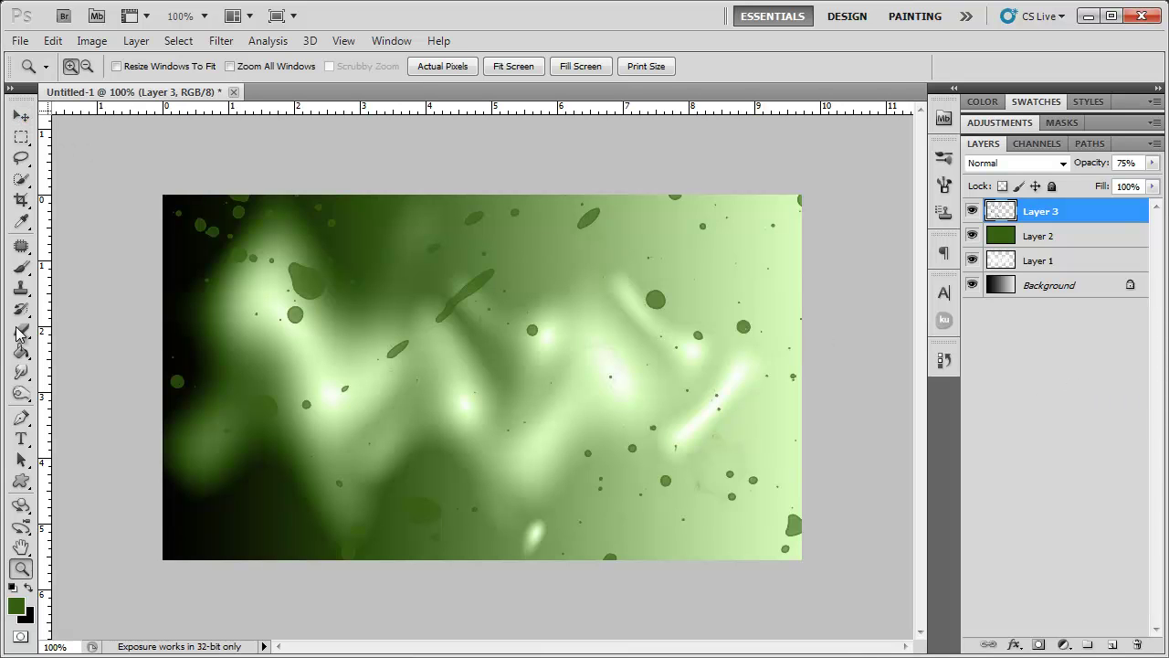
Step: Type ALIEN in the Transformers font, centre it, and size it to 91.13 pt
{"action": "left_click", "coordinate": [21, 438]}
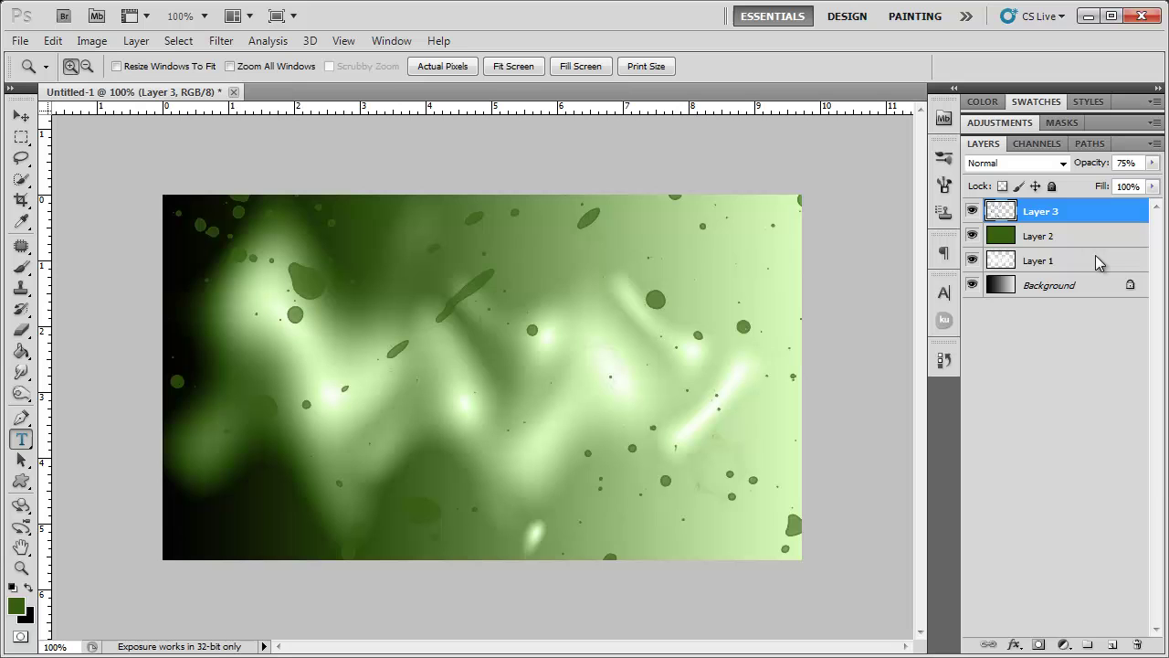
{"action": "left_click", "coordinate": [946, 293]}
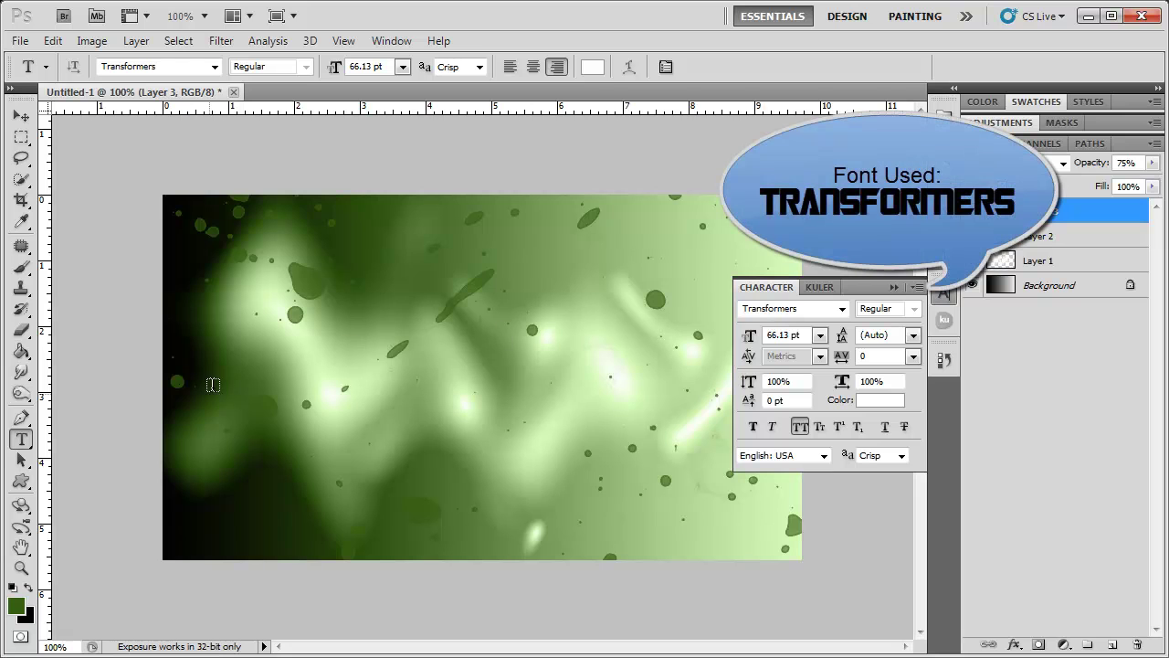
{"action": "left_click", "coordinate": [254, 506]}
{"action": "type", "text": "N"}
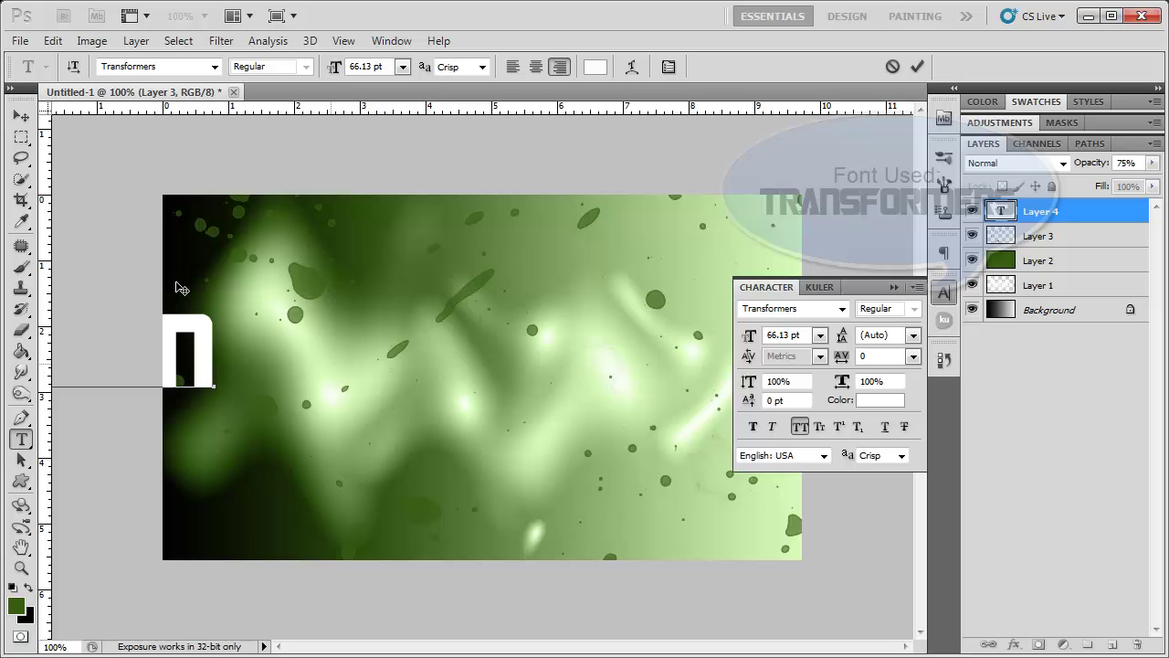
{"action": "left_click", "coordinate": [21, 116]}
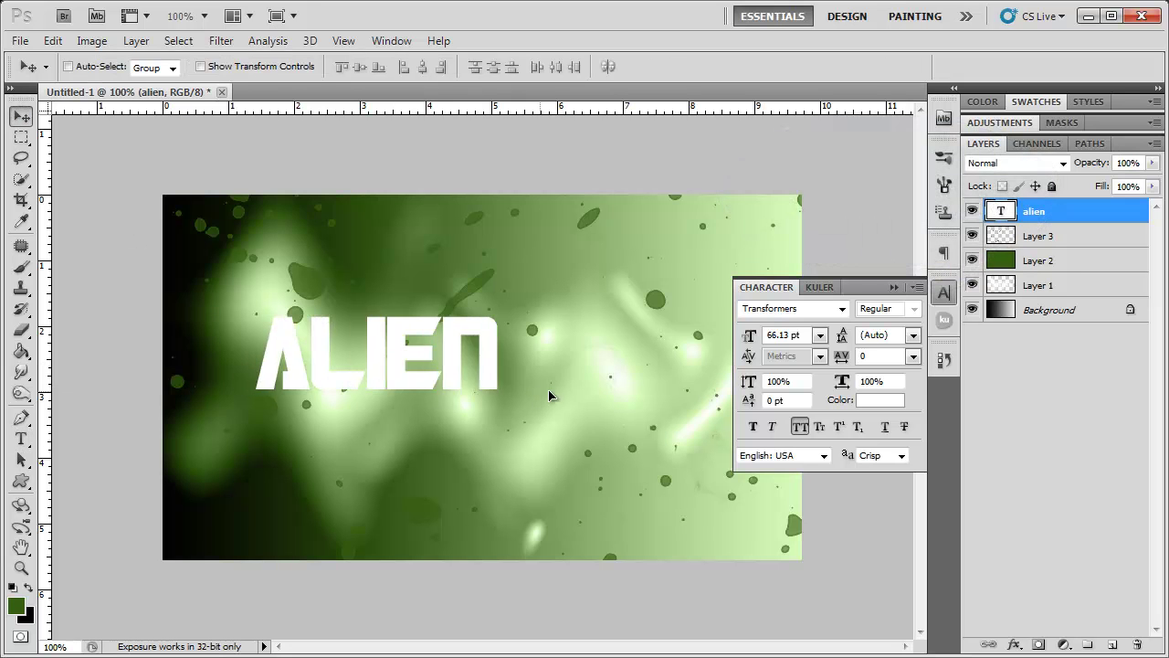
{"action": "left_click_drag", "start_coordinate": [384, 374], "coordinate": [521, 378]}
{"action": "left_click_drag", "start_coordinate": [749, 338], "coordinate": [751, 337]}
{"action": "left_click", "coordinate": [895, 287]}
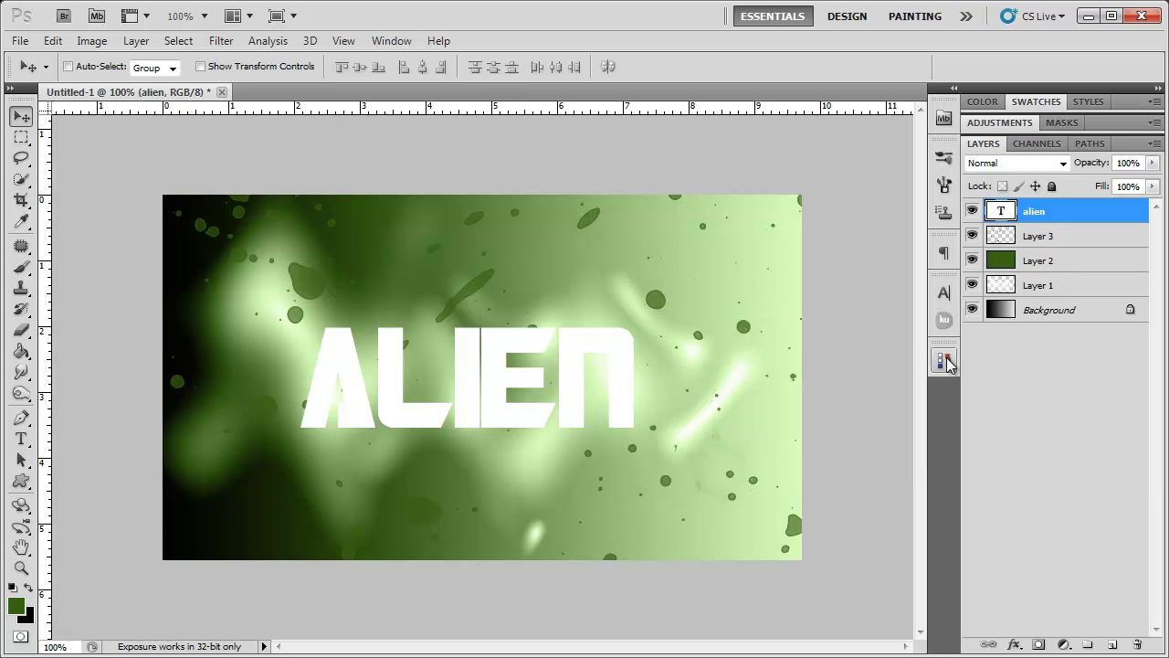
Step: Colour the ALIEN text dark green #325515 via the Character panel
{"action": "left_click", "coordinate": [944, 292]}
{"action": "left_click", "coordinate": [878, 400]}
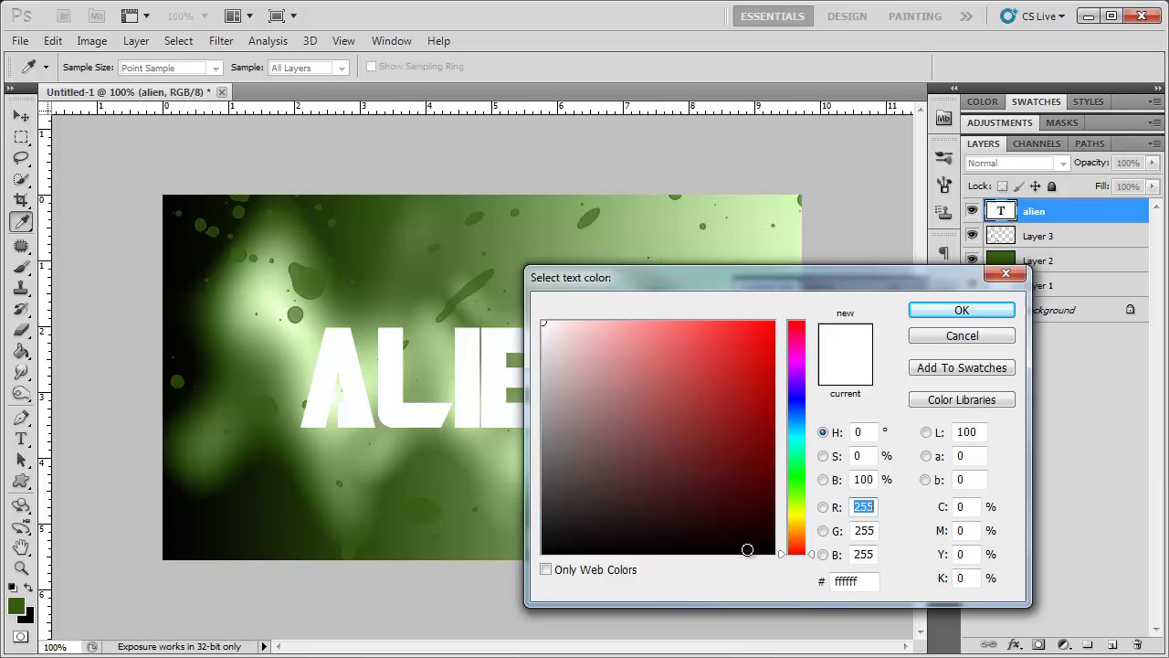
{"action": "left_click", "coordinate": [285, 508]}
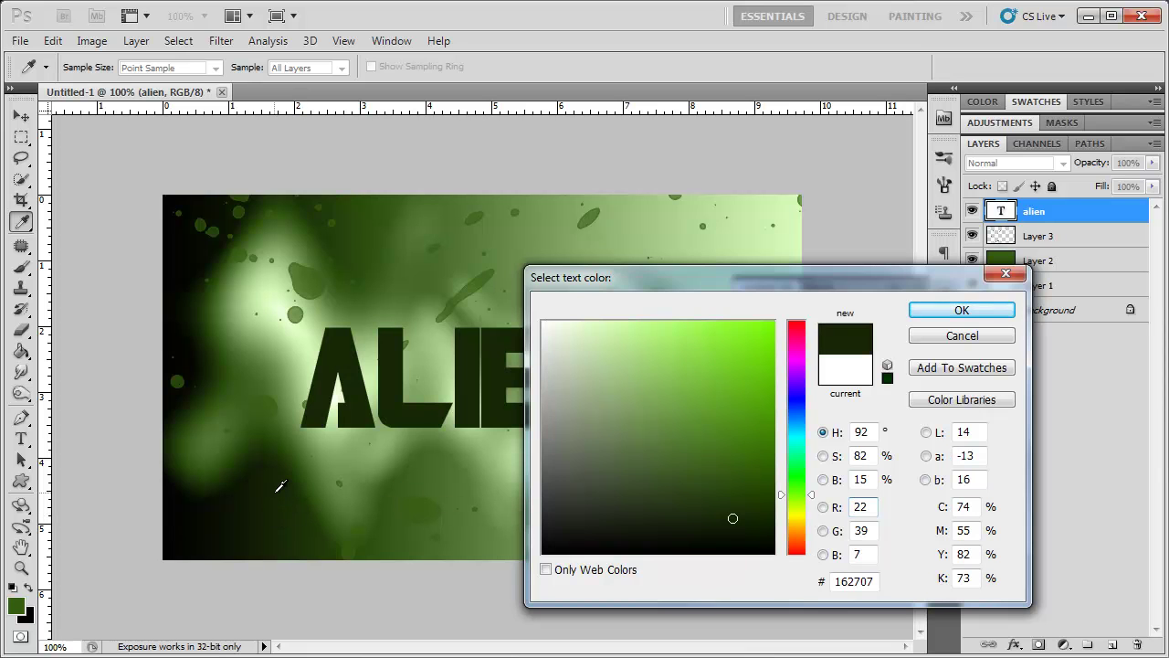
{"action": "left_click", "coordinate": [280, 482]}
{"action": "left_click", "coordinate": [383, 521]}
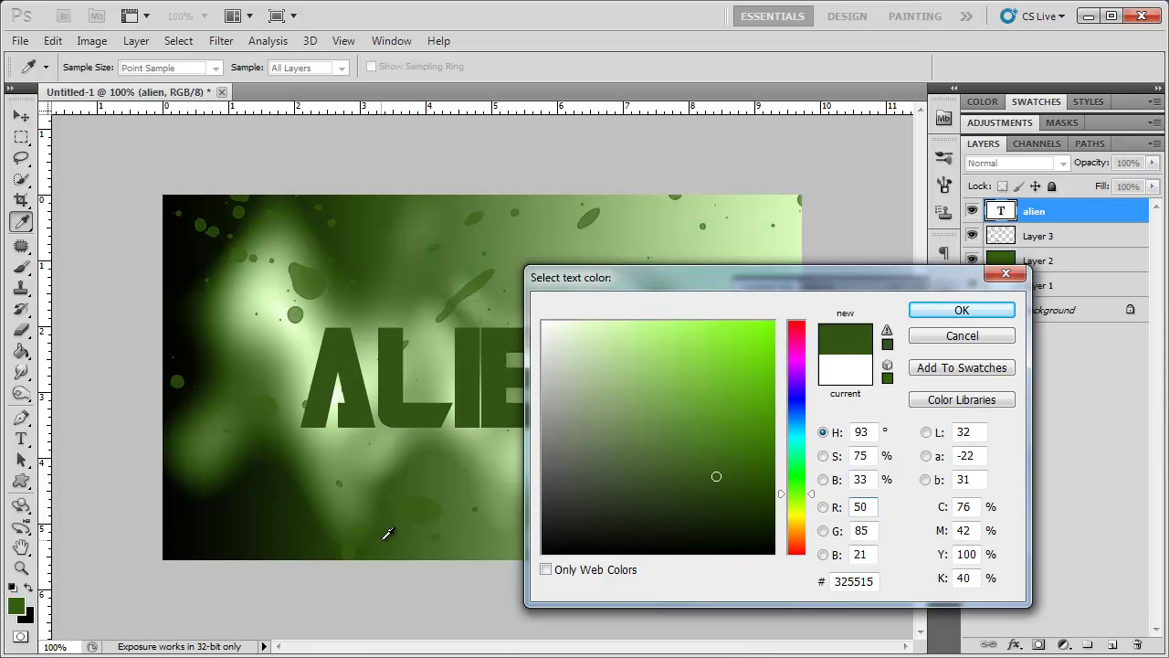
{"action": "left_click", "coordinate": [962, 309]}
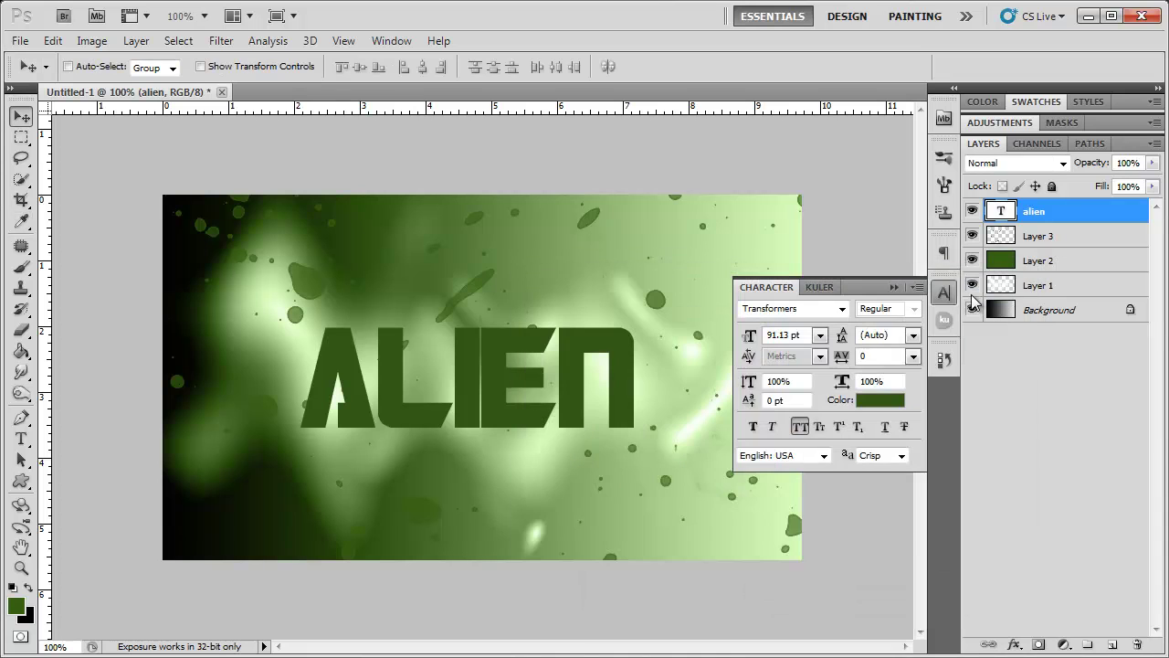
{"action": "left_click", "coordinate": [894, 289]}
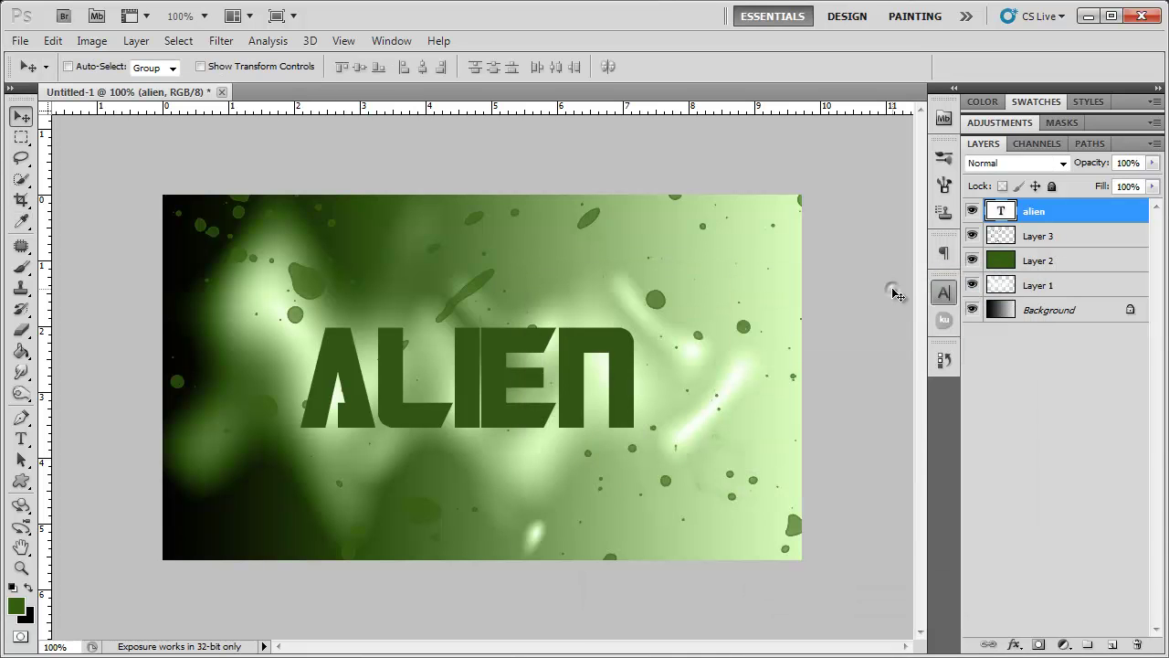
Step: Add a Drop Shadow to the alien layer: 51% opacity, 0 px distance, 0% spread, 10 px size
{"action": "double_click", "coordinate": [1084, 213]}
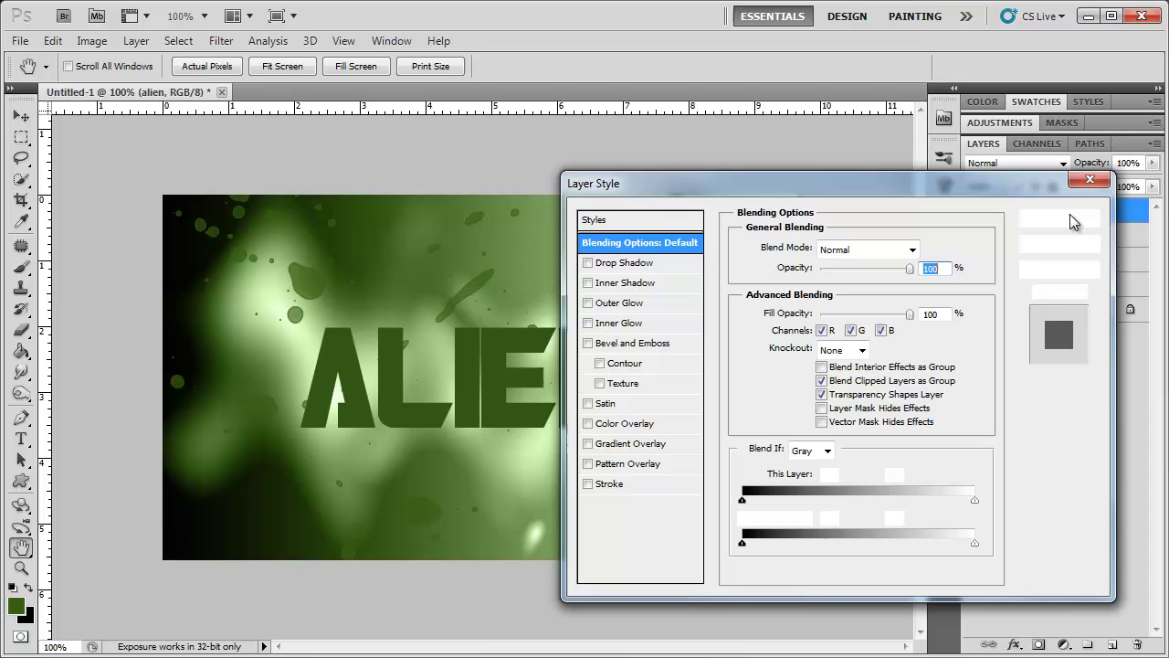
{"action": "mouse_move", "coordinate": [882, 180]}
{"action": "left_mouse_down"}
{"action": "mouse_move", "coordinate": [901, 188]}
{"action": "mouse_move", "coordinate": [892, 194]}
{"action": "left_mouse_up"}
{"action": "left_click", "coordinate": [666, 274]}
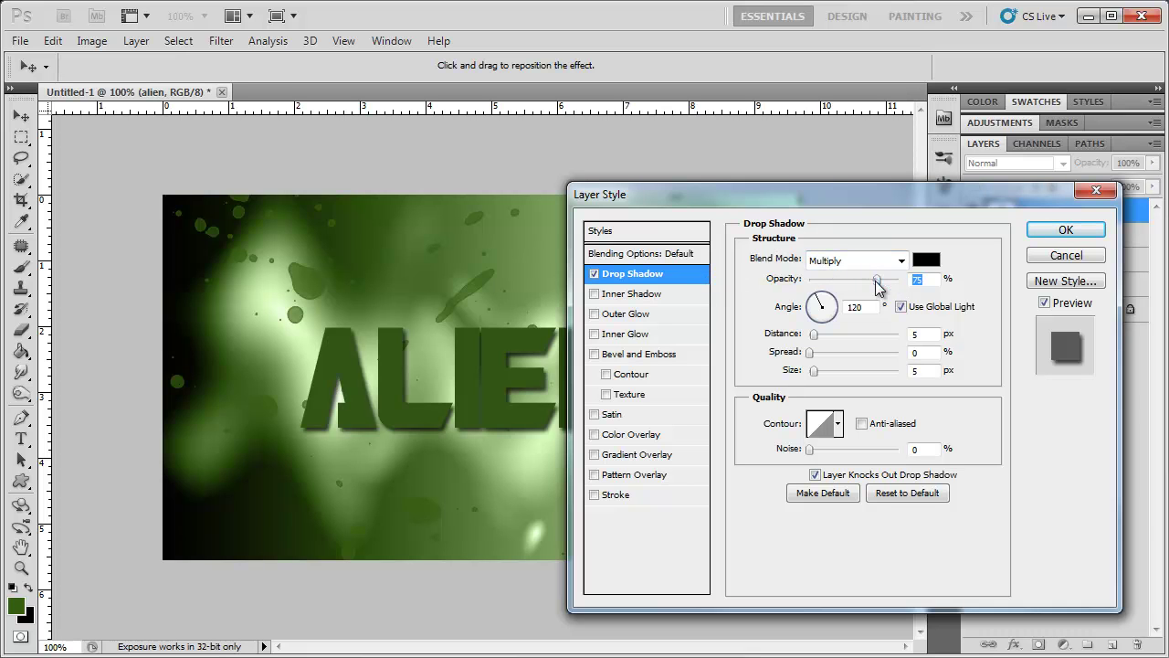
{"action": "left_click_drag", "start_coordinate": [877, 279], "coordinate": [859, 284]}
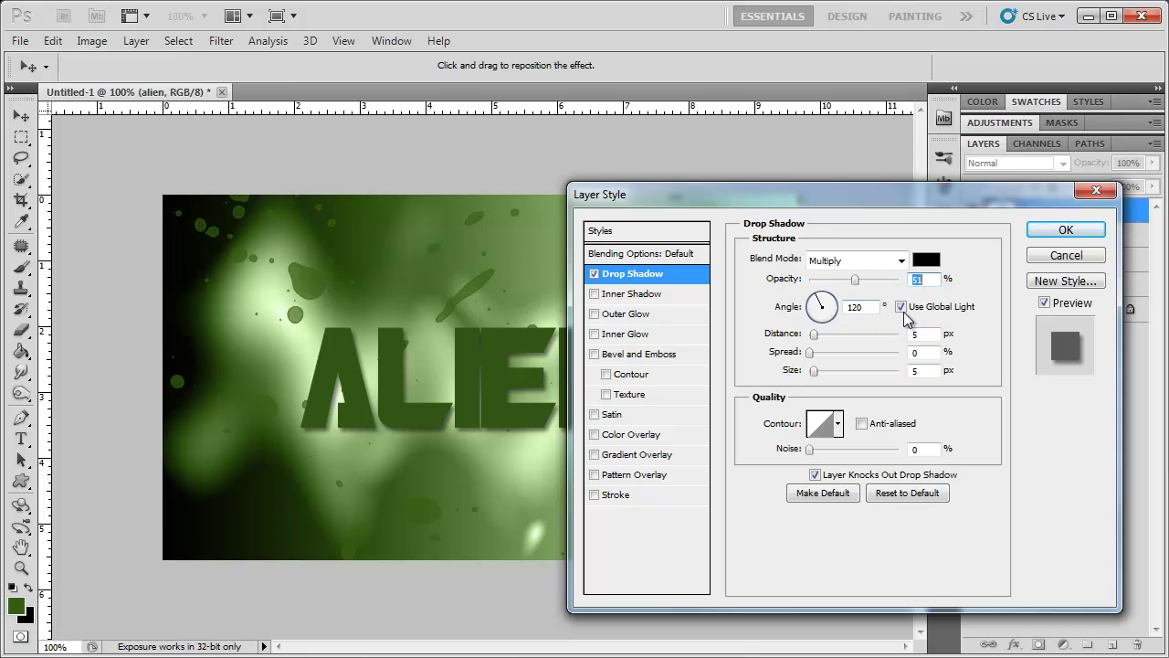
{"action": "left_click", "coordinate": [933, 336]}
{"action": "type", "text": "0"}
{"action": "key", "text": "Tab"}
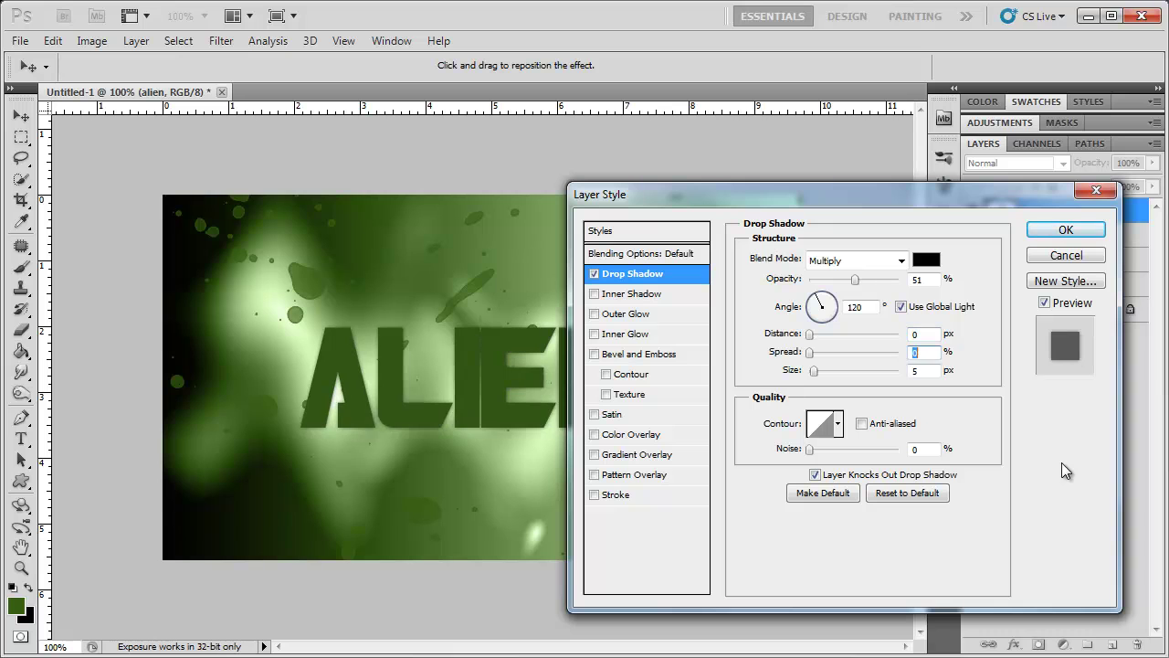
{"action": "type", "text": "0"}
{"action": "key", "text": "Tab"}
{"action": "type", "text": "10"}
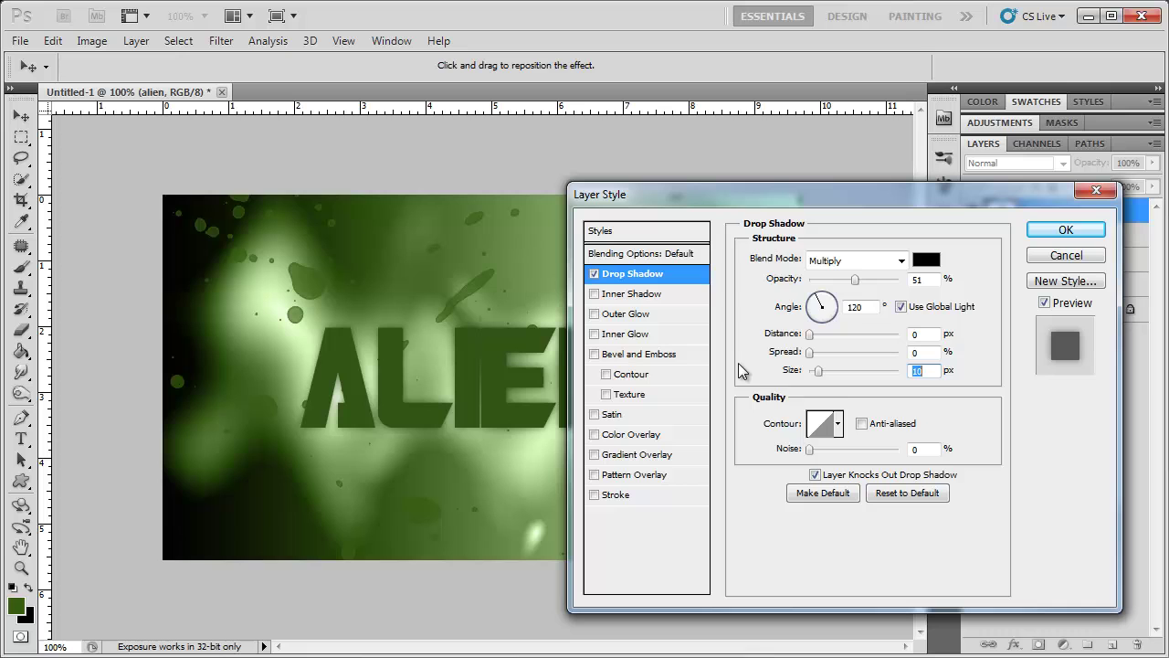
Step: Enable a black Color Burn Outer Glow at 60% opacity, 10% spread and 15 px size
{"action": "left_click", "coordinate": [633, 315]}
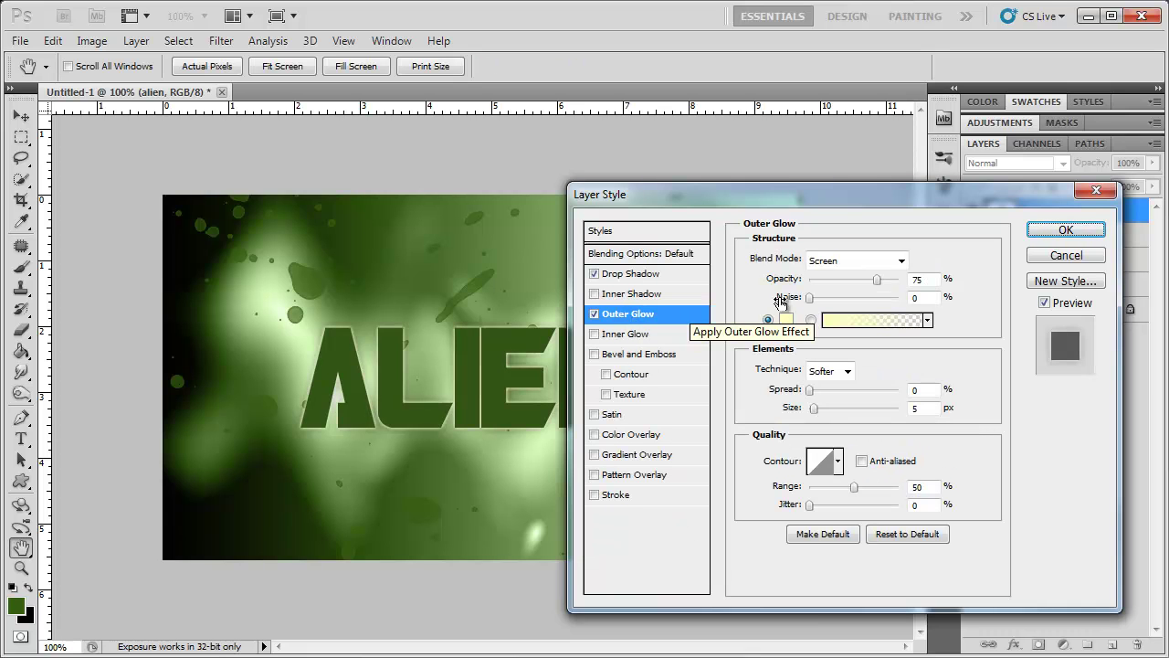
{"action": "left_click", "coordinate": [855, 263]}
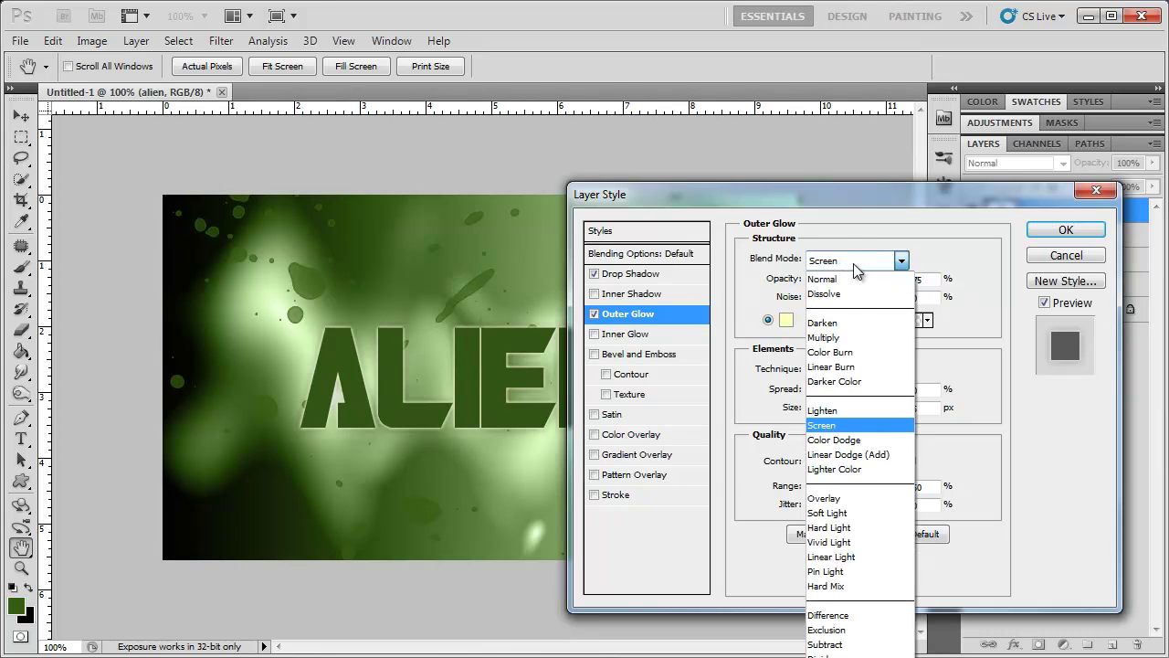
{"action": "left_click", "coordinate": [844, 353]}
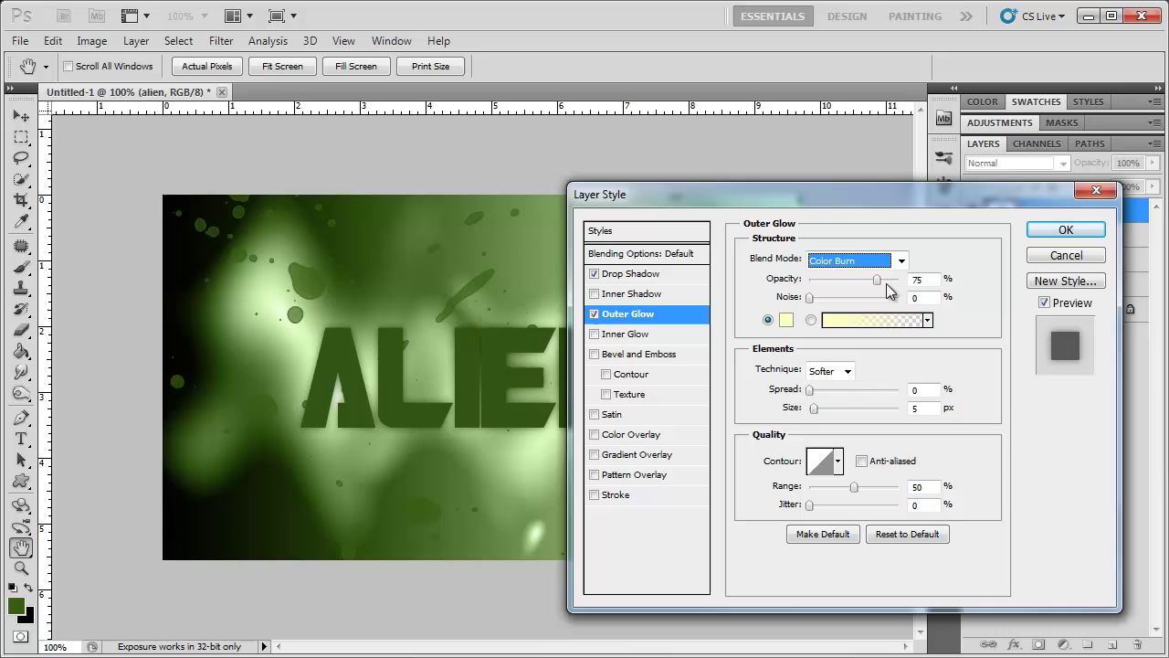
{"action": "left_click_drag", "start_coordinate": [881, 282], "coordinate": [863, 280]}
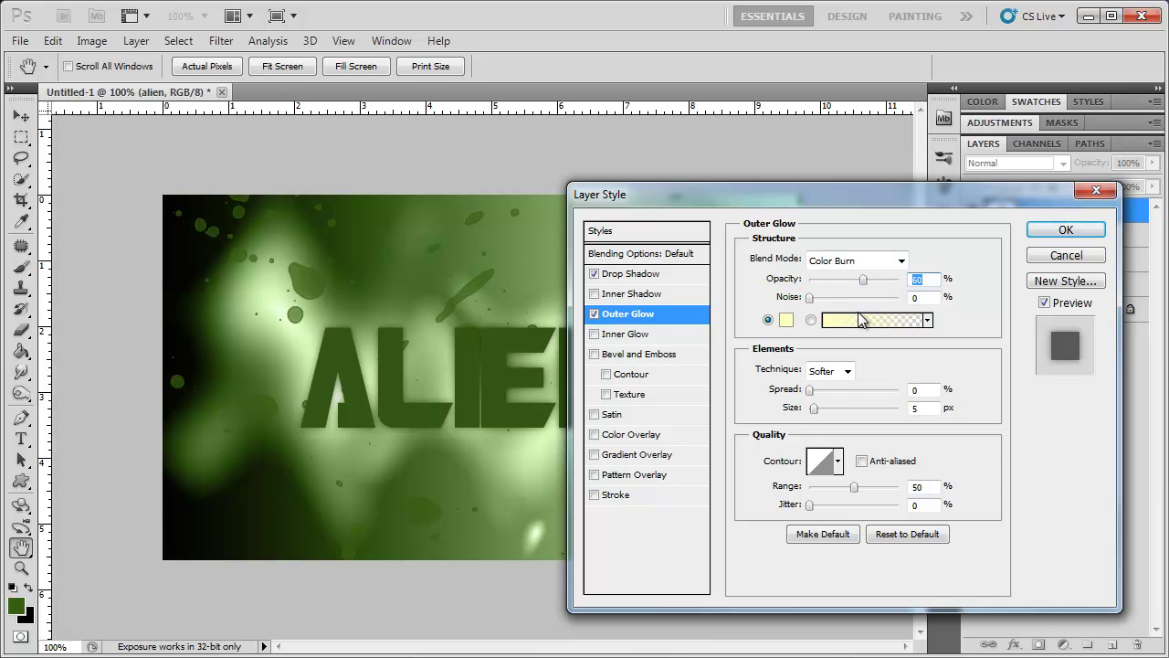
{"action": "left_click", "coordinate": [787, 322]}
{"action": "left_click", "coordinate": [544, 552]}
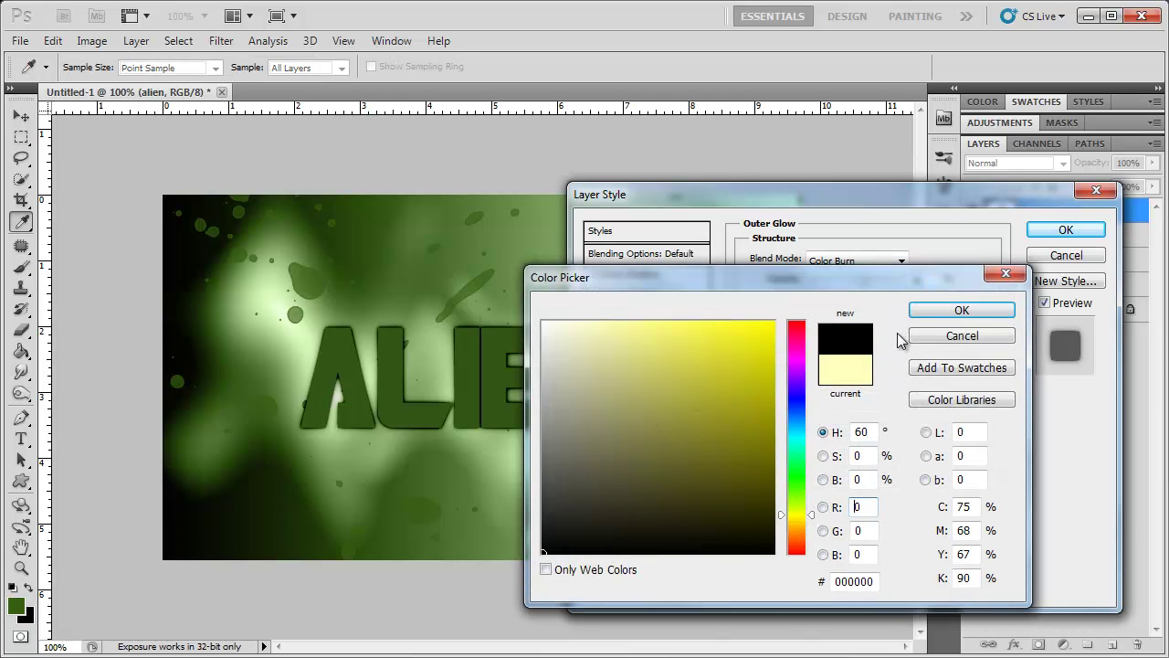
{"action": "left_click", "coordinate": [936, 310]}
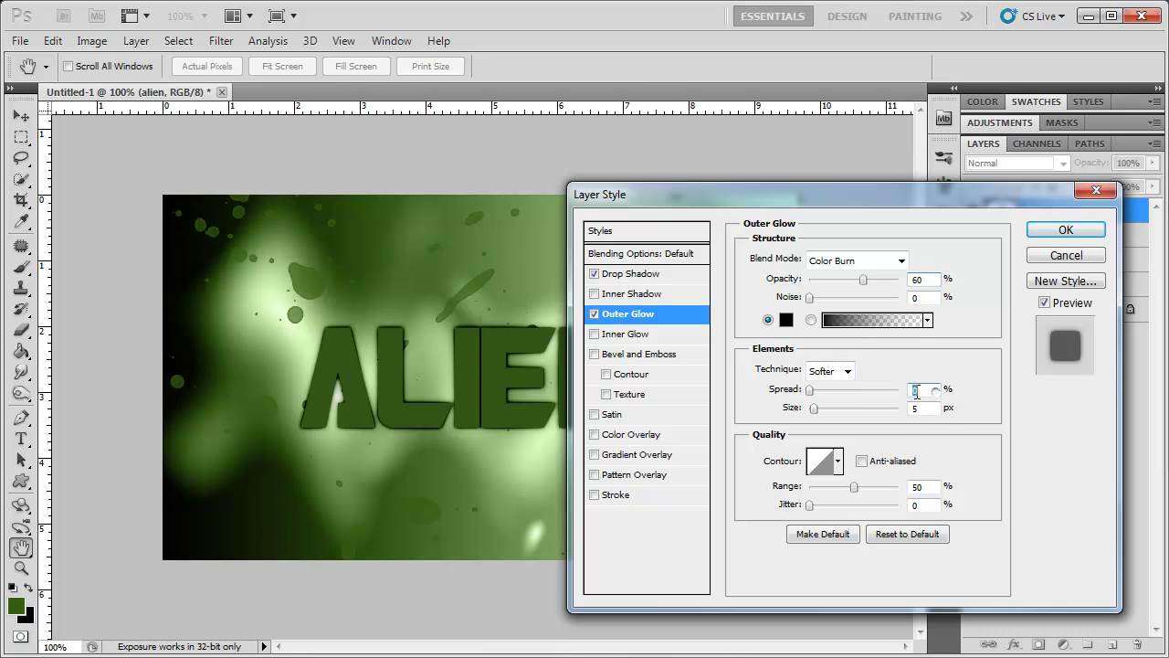
{"action": "type", "text": "10"}
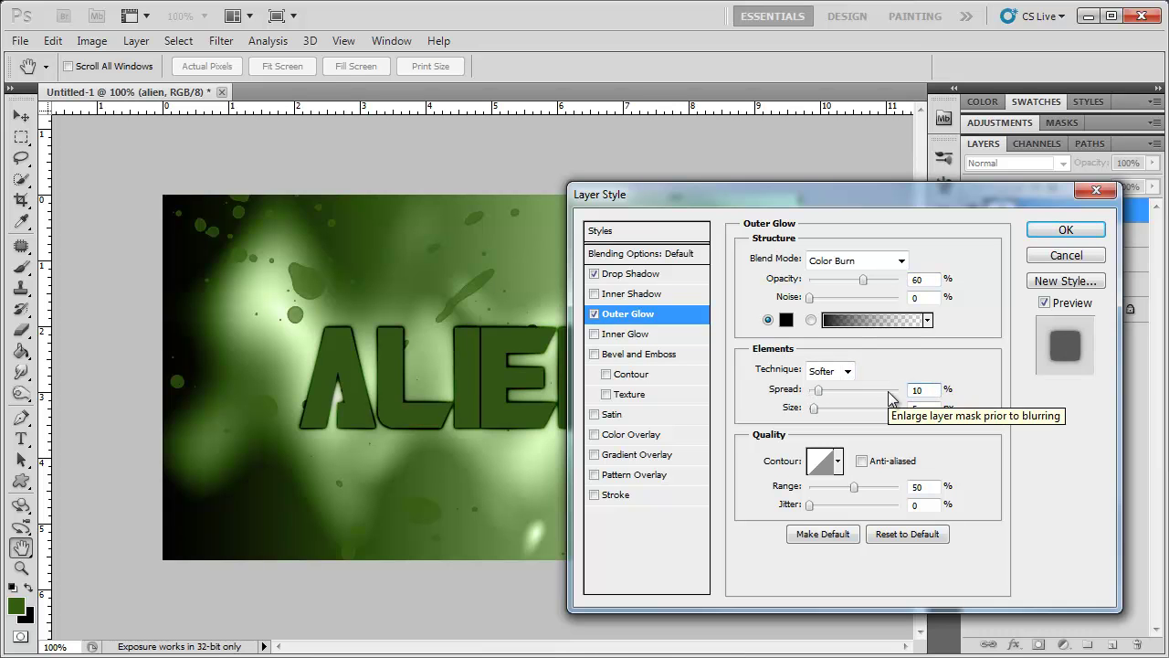
{"action": "key", "text": "Tab"}
{"action": "type", "text": "15"}
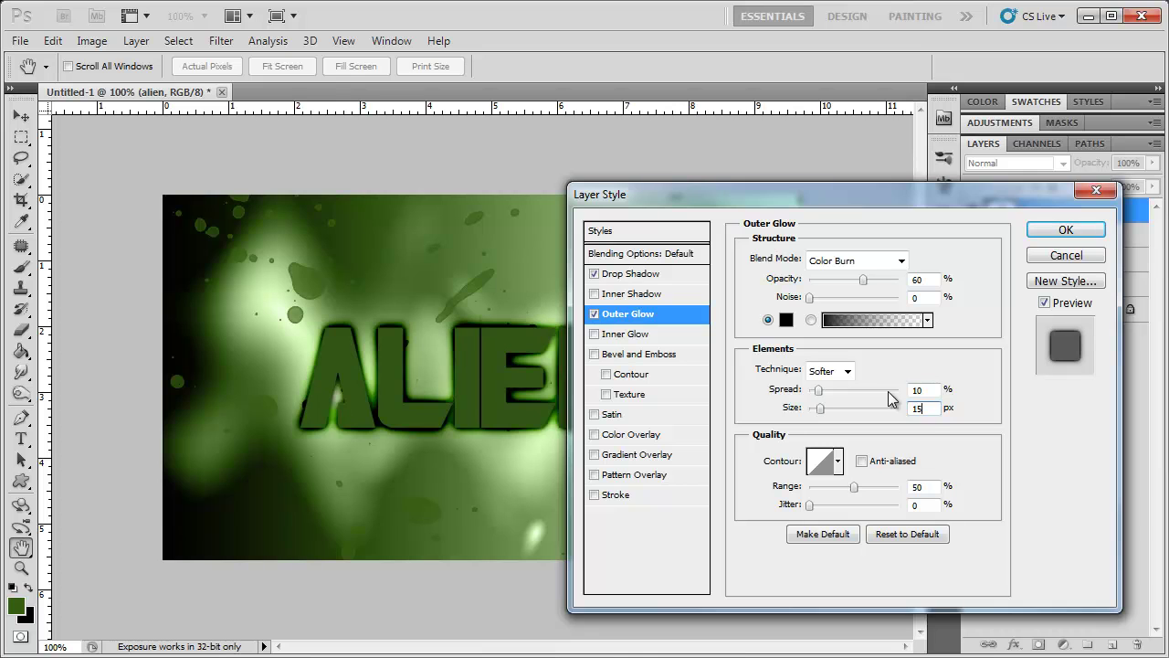
Step: Enable Inner Glow on ALIEN: Overlay, 59% opacity, 64% noise, red colour, 30% range
{"action": "left_click", "coordinate": [646, 334]}
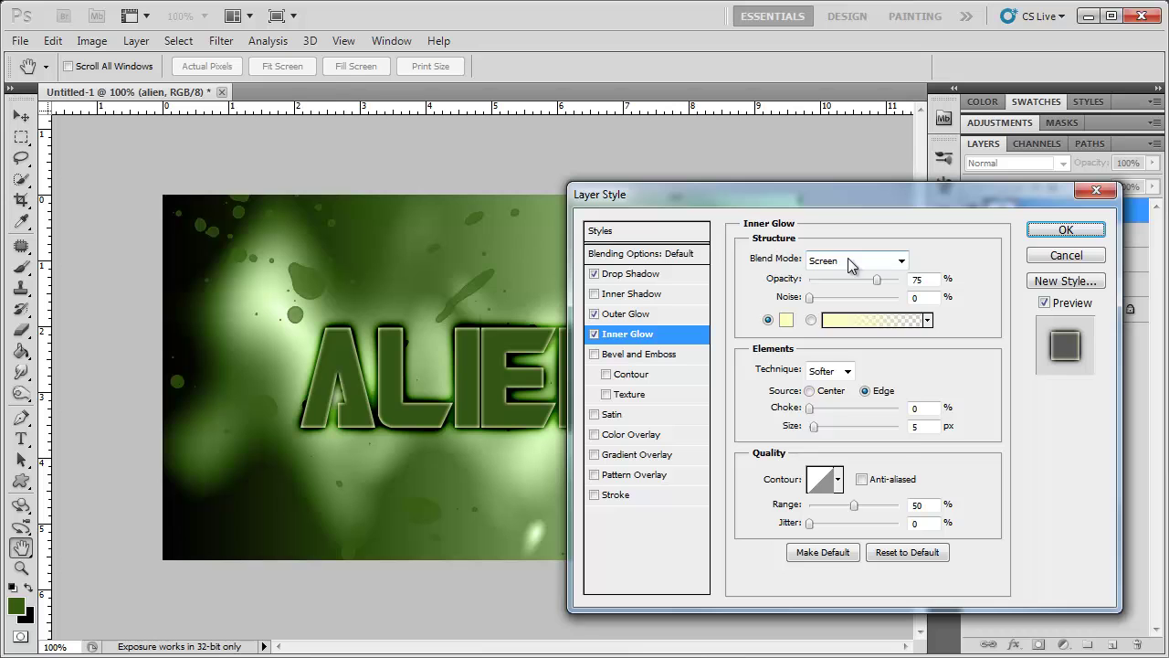
{"action": "left_click", "coordinate": [852, 262]}
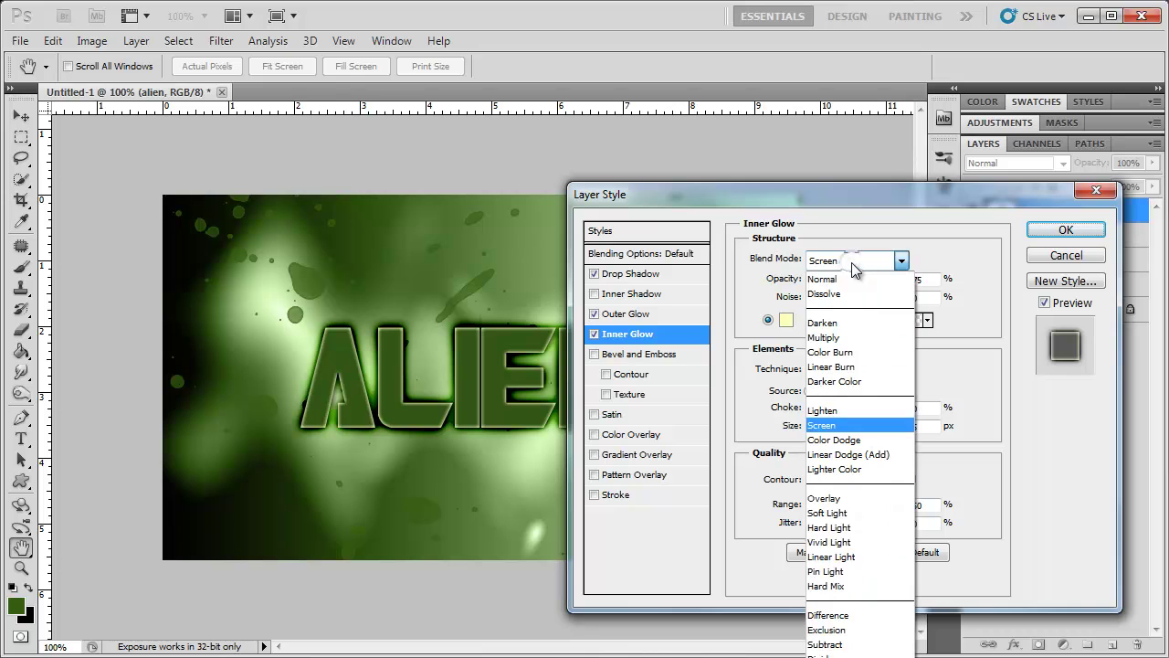
{"action": "left_click", "coordinate": [832, 500]}
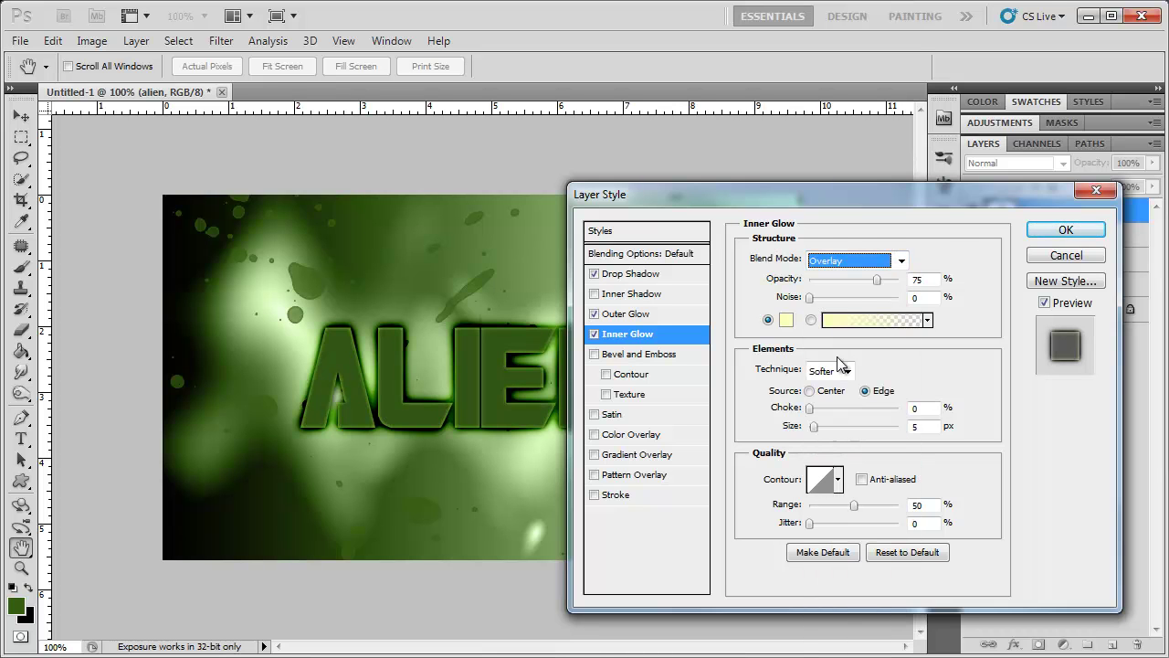
{"action": "left_click_drag", "start_coordinate": [877, 278], "coordinate": [863, 306]}
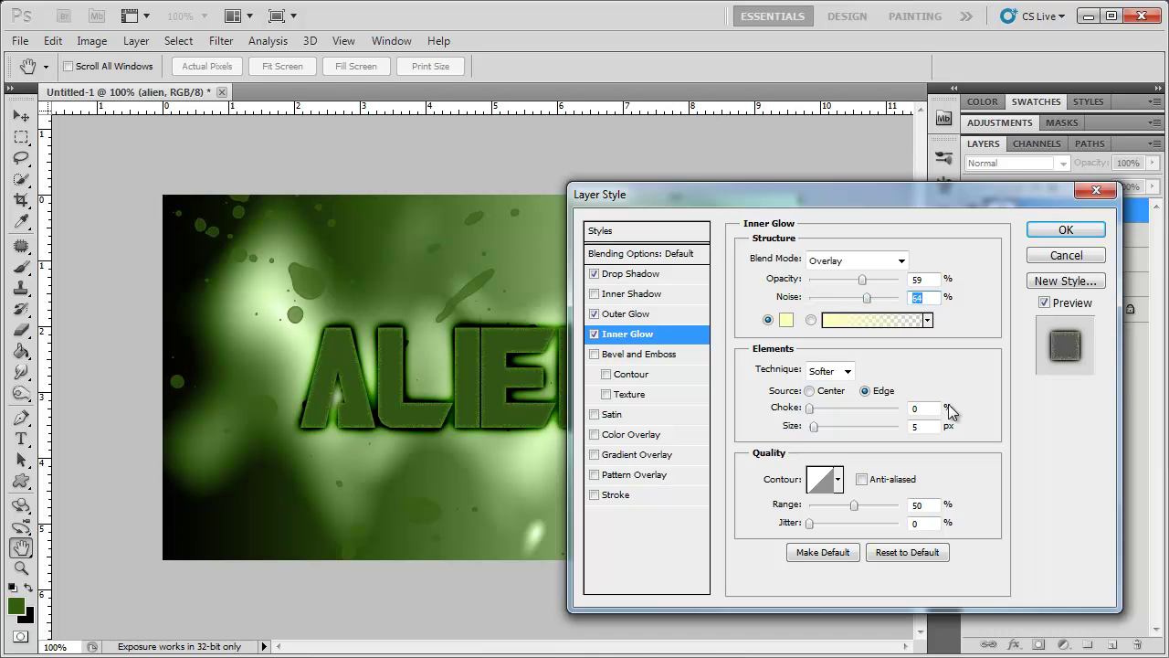
{"action": "left_click", "coordinate": [785, 320]}
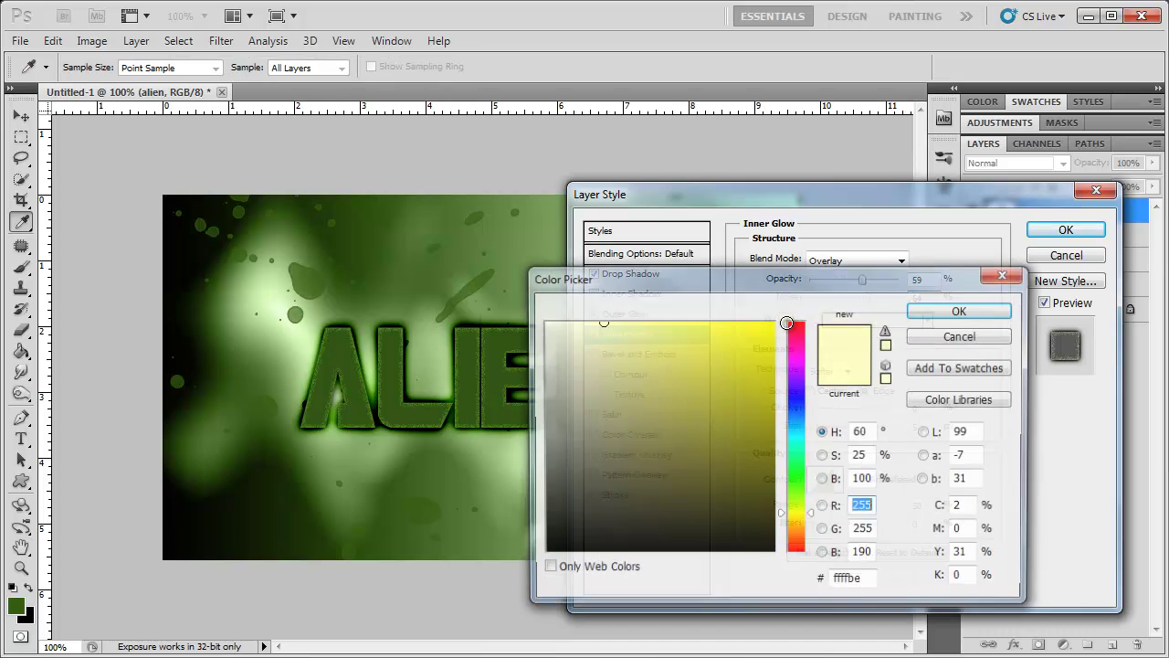
{"action": "mouse_move", "coordinate": [799, 339]}
{"action": "left_mouse_down"}
{"action": "mouse_move", "coordinate": [797, 321]}
{"action": "mouse_move", "coordinate": [772, 352]}
{"action": "mouse_move", "coordinate": [783, 335]}
{"action": "mouse_move", "coordinate": [783, 386]}
{"action": "mouse_move", "coordinate": [792, 372]}
{"action": "mouse_move", "coordinate": [722, 366]}
{"action": "mouse_move", "coordinate": [735, 366]}
{"action": "left_mouse_up"}
{"action": "left_click", "coordinate": [932, 311]}
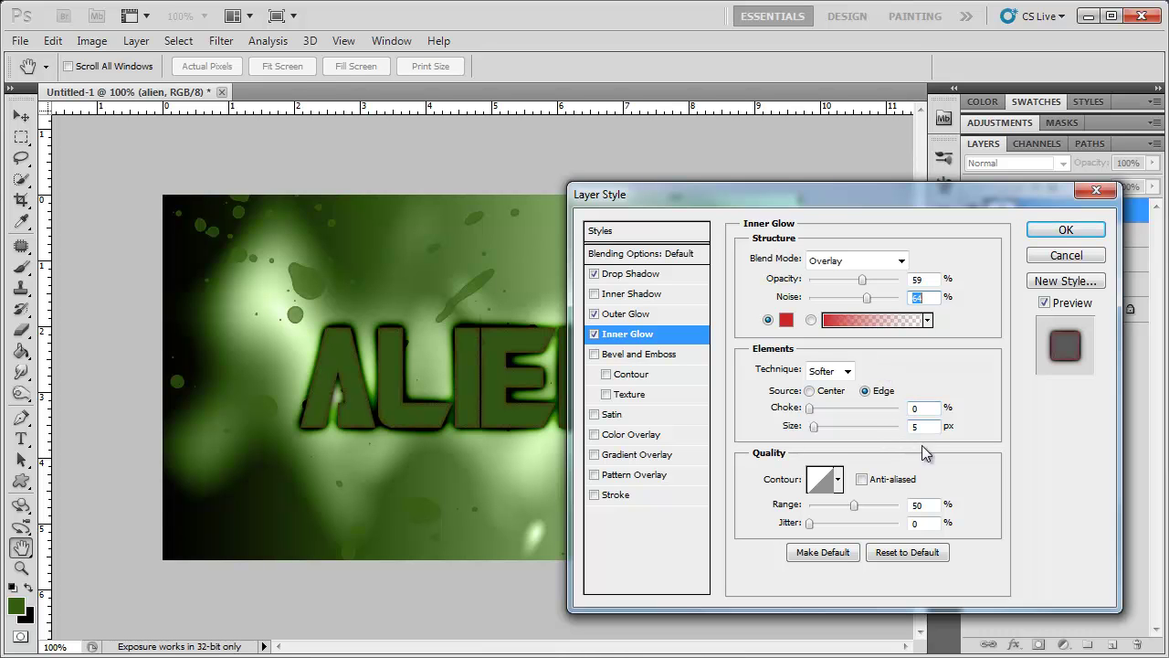
{"action": "double_click", "coordinate": [935, 503]}
{"action": "type", "text": "30"}
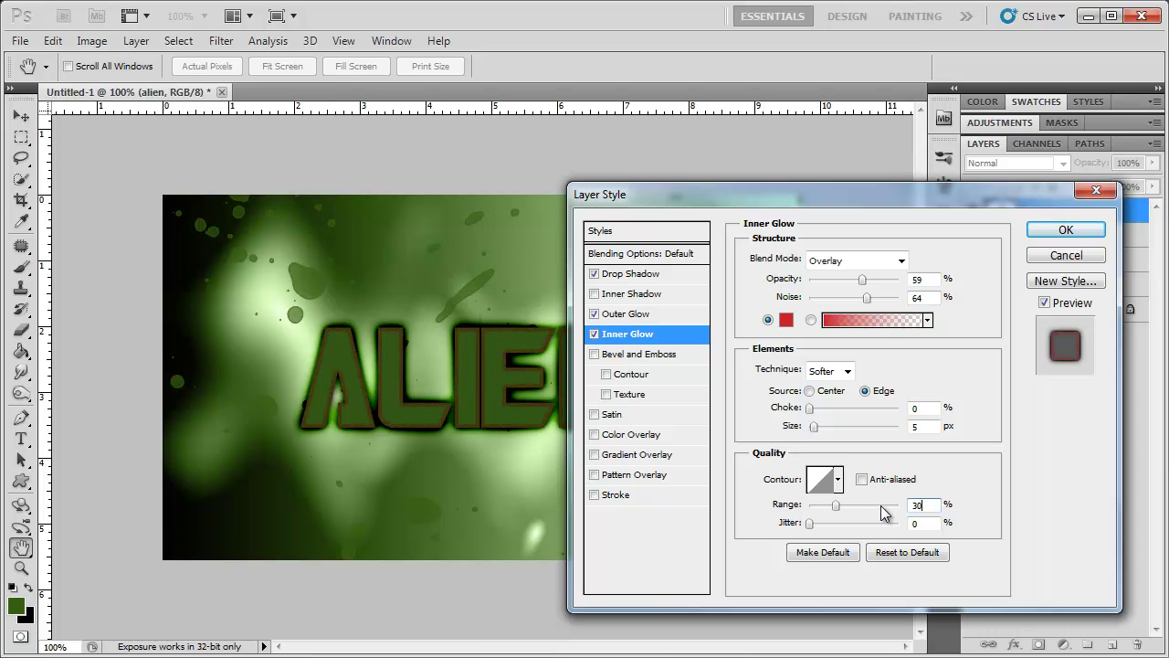
{"action": "key", "text": "Return"}
Step: Turn on Bevel and Emboss with the Chisel Hard technique and about 521% depth
{"action": "left_click", "coordinate": [637, 358]}
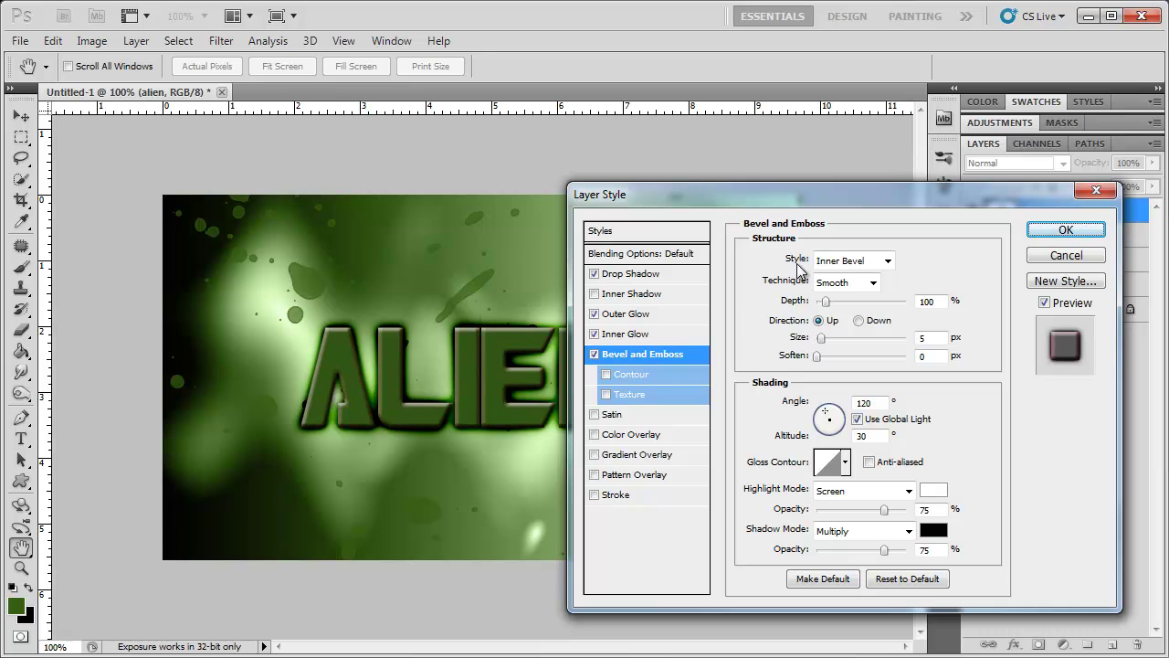
{"action": "left_click", "coordinate": [871, 284]}
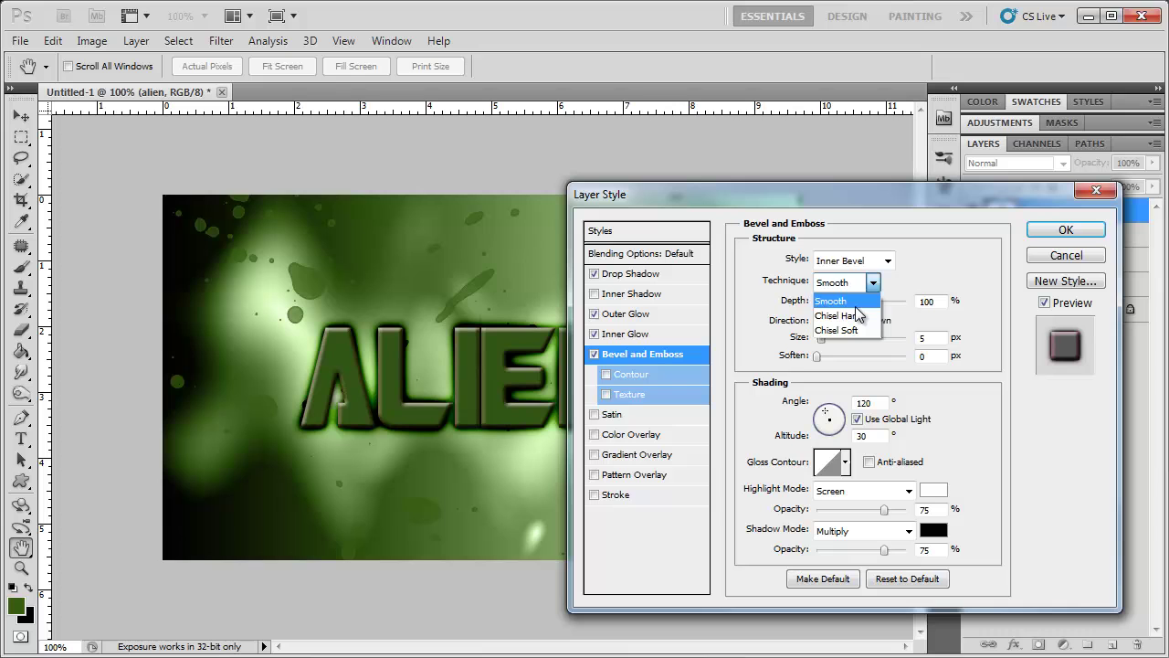
{"action": "left_click", "coordinate": [855, 313]}
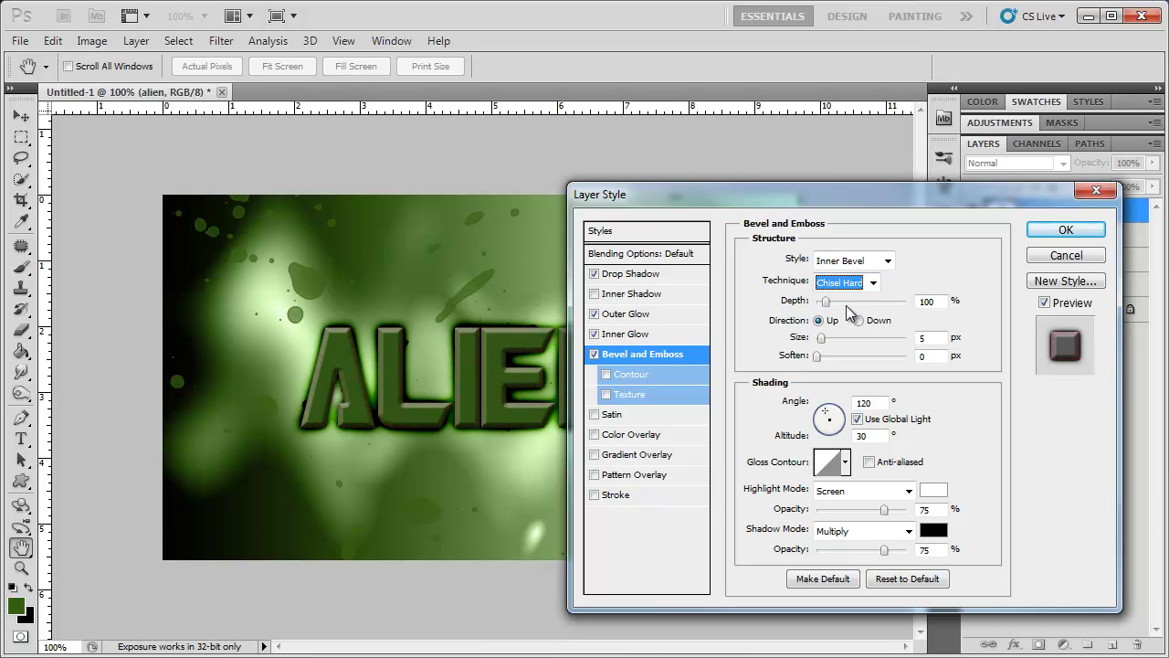
{"action": "left_click_drag", "start_coordinate": [827, 303], "coordinate": [865, 304]}
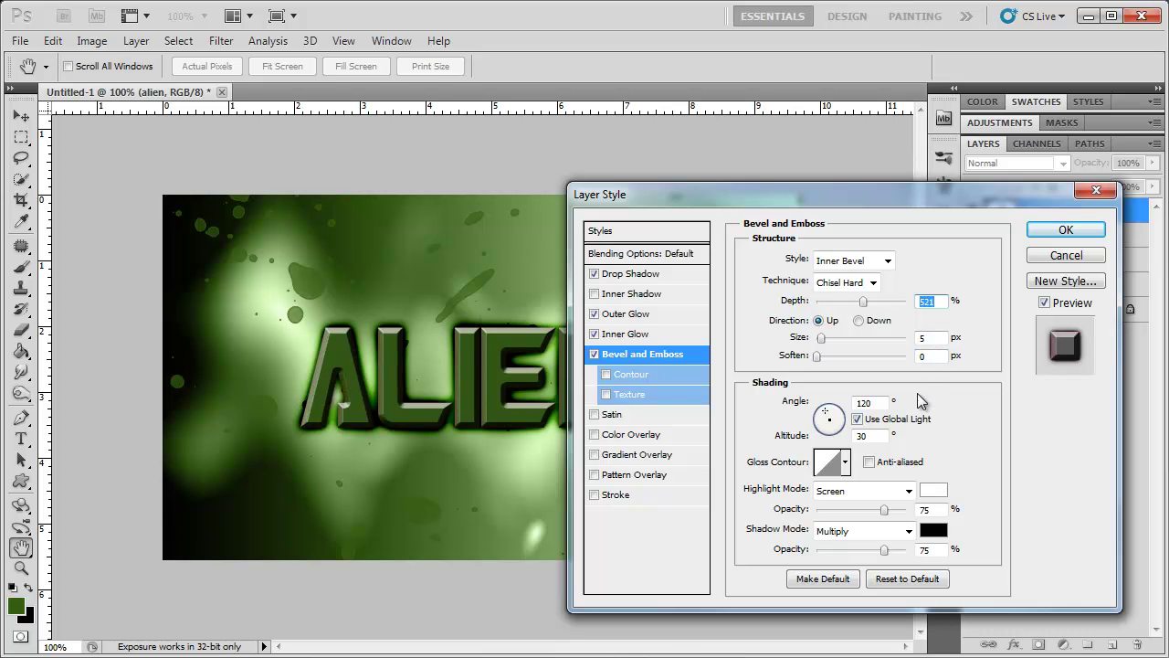
Step: Set the bevel lighting angle to -45° and altitude to 35°
{"action": "double_click", "coordinate": [873, 403]}
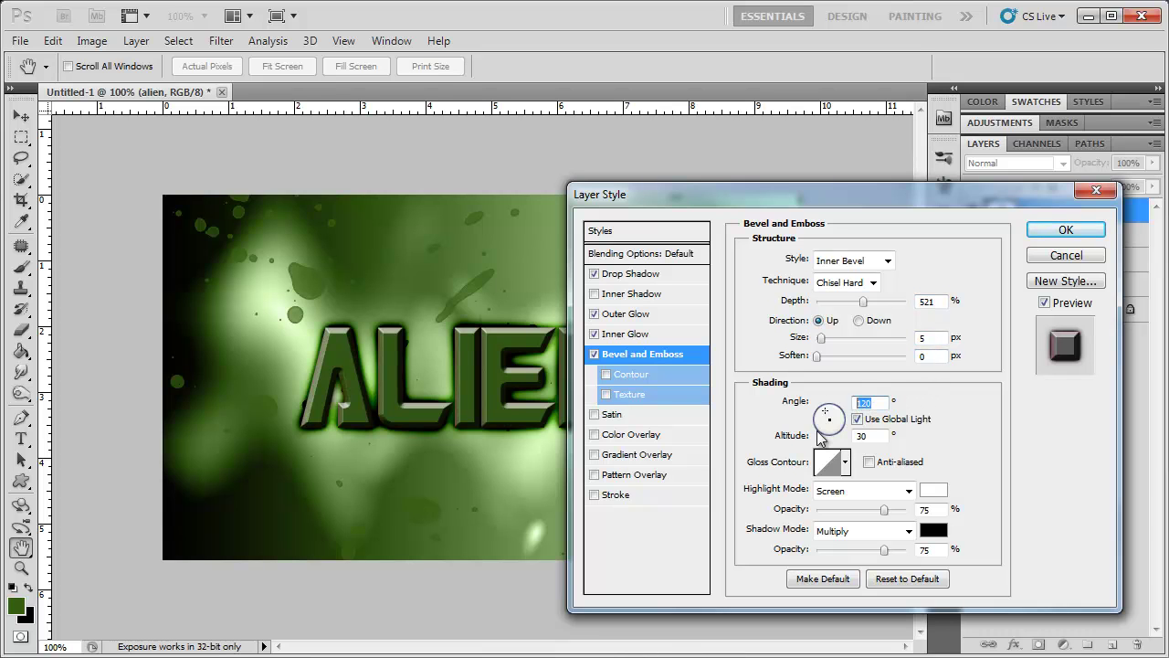
{"action": "type", "text": "-45"}
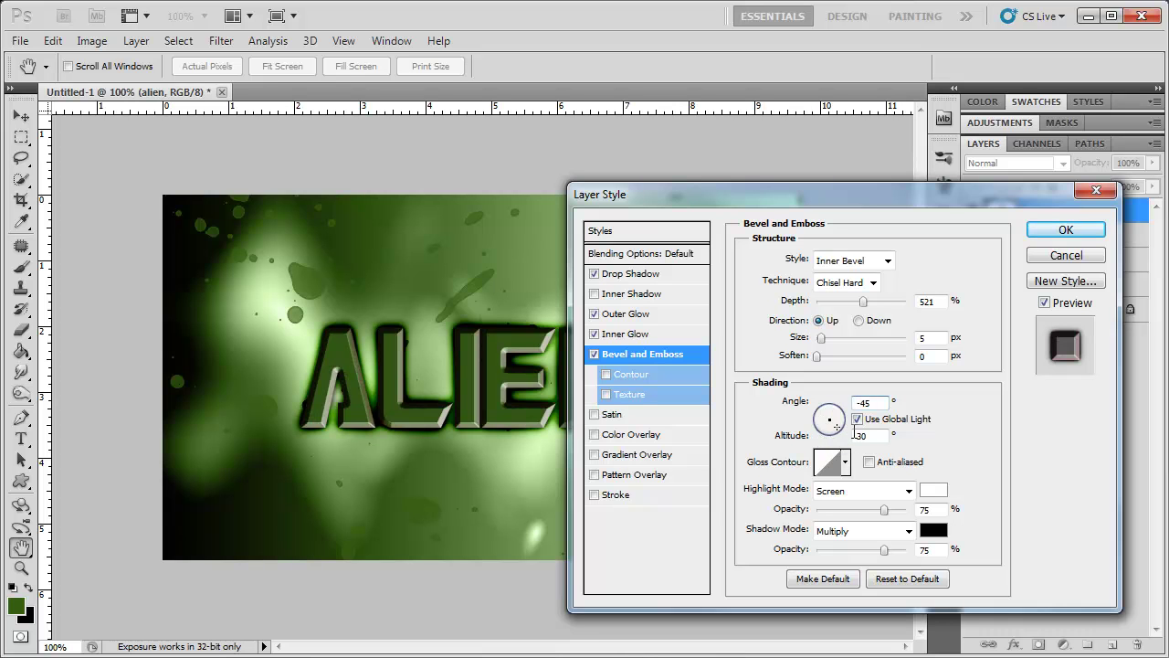
{"action": "double_click", "coordinate": [885, 436]}
{"action": "type", "text": "35"}
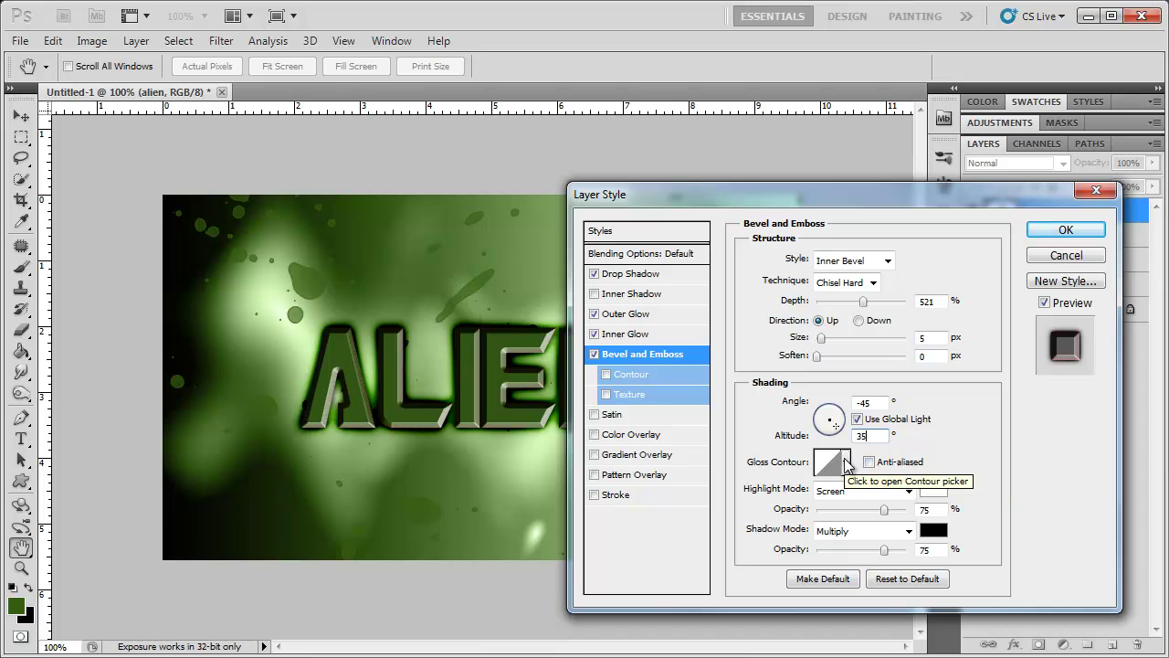
Step: Apply the Ring - Double gloss contour to the bevel
{"action": "left_click", "coordinate": [846, 462]}
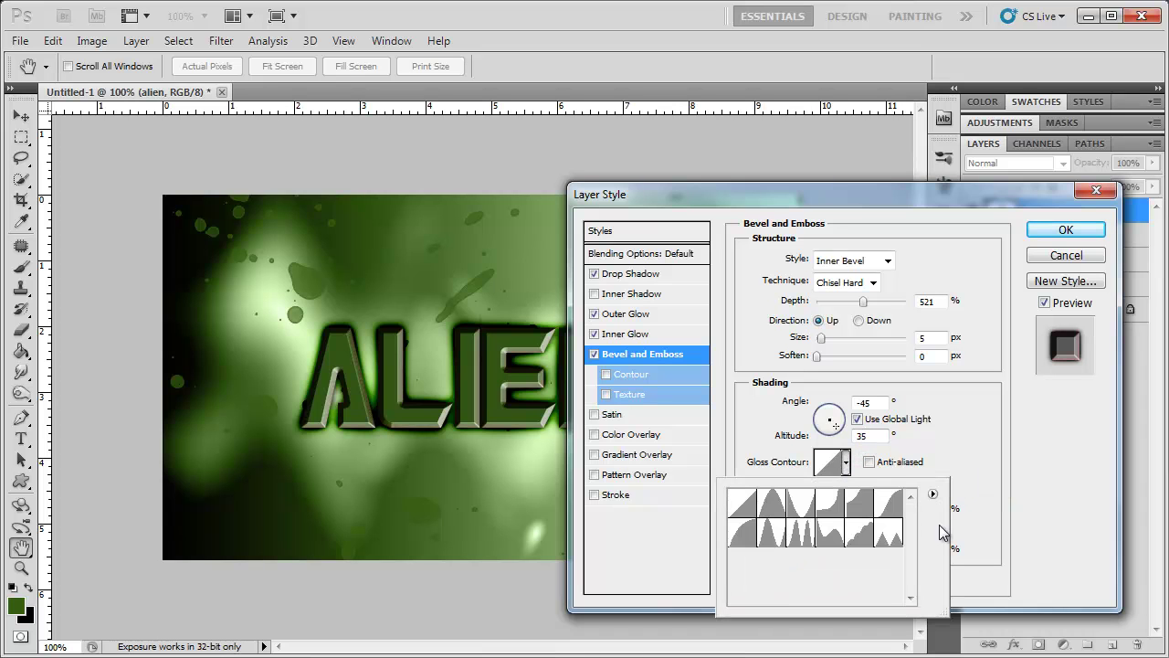
{"action": "left_click", "coordinate": [802, 544]}
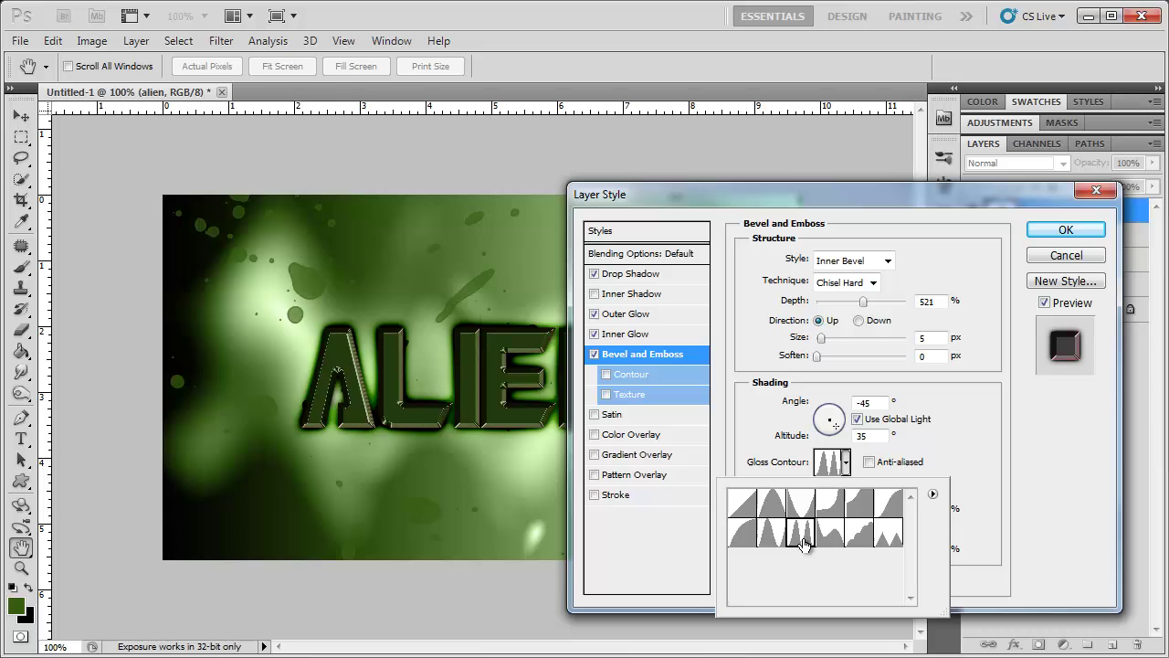
{"action": "left_click", "coordinate": [846, 464]}
{"action": "left_click", "coordinate": [846, 464]}
{"action": "double_click", "coordinate": [795, 539]}
Step: Set bevel highlights to Overlay at 87% and reduce shadow opacity to 0%
{"action": "left_click", "coordinate": [865, 490]}
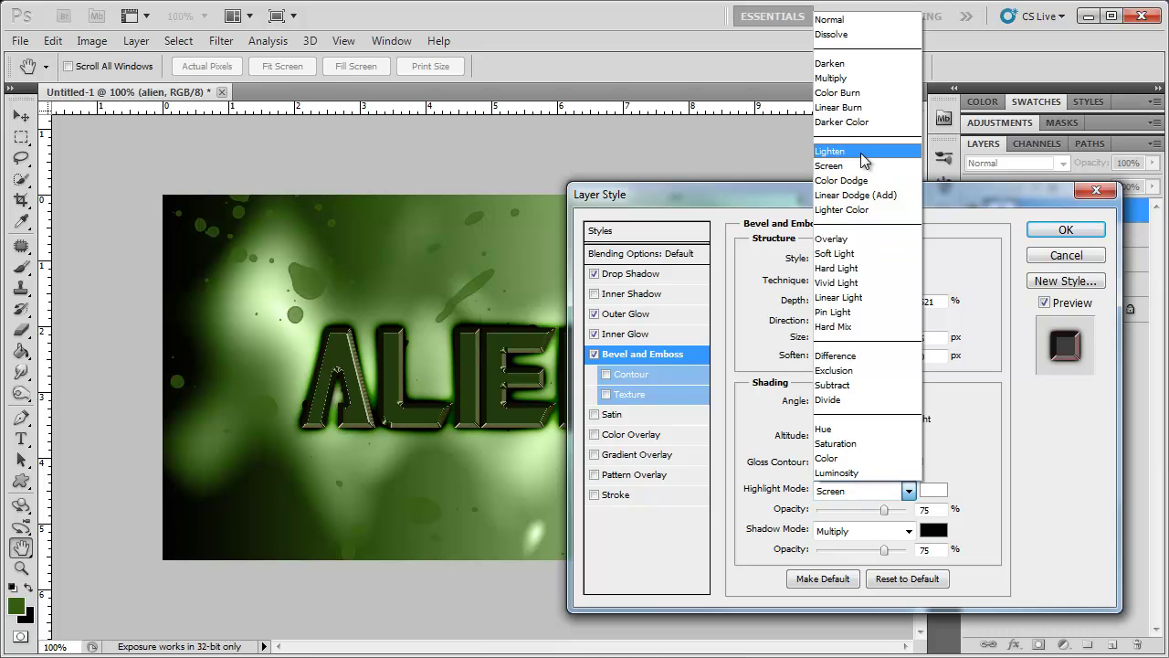
{"action": "left_click", "coordinate": [859, 240]}
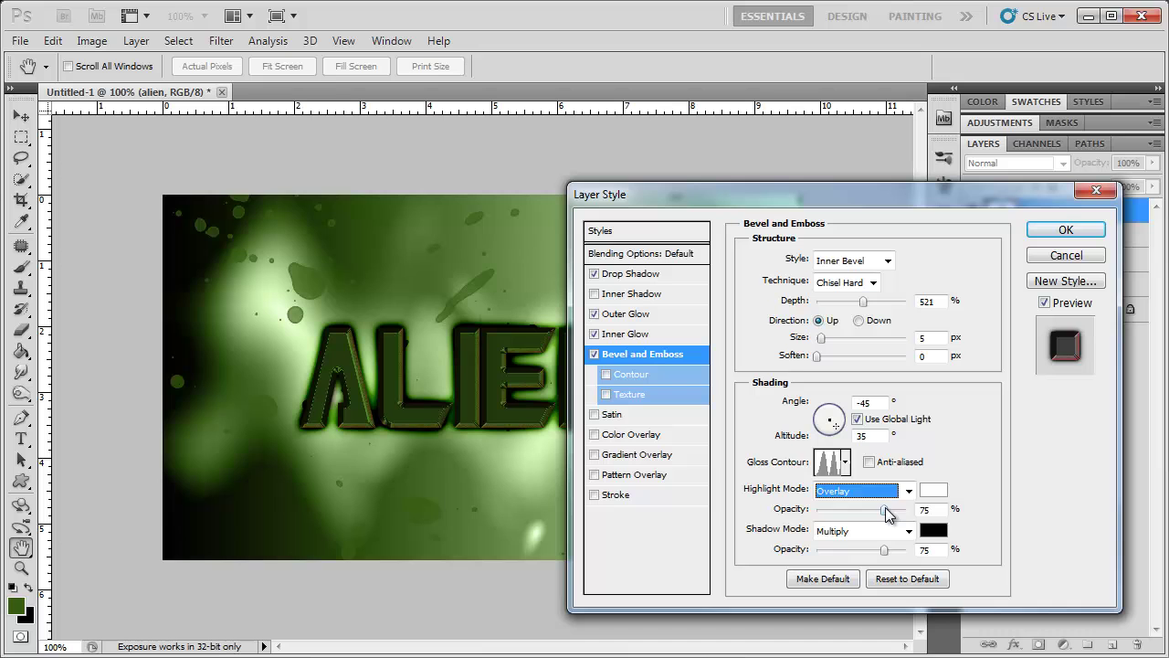
{"action": "left_click_drag", "start_coordinate": [885, 512], "coordinate": [898, 514]}
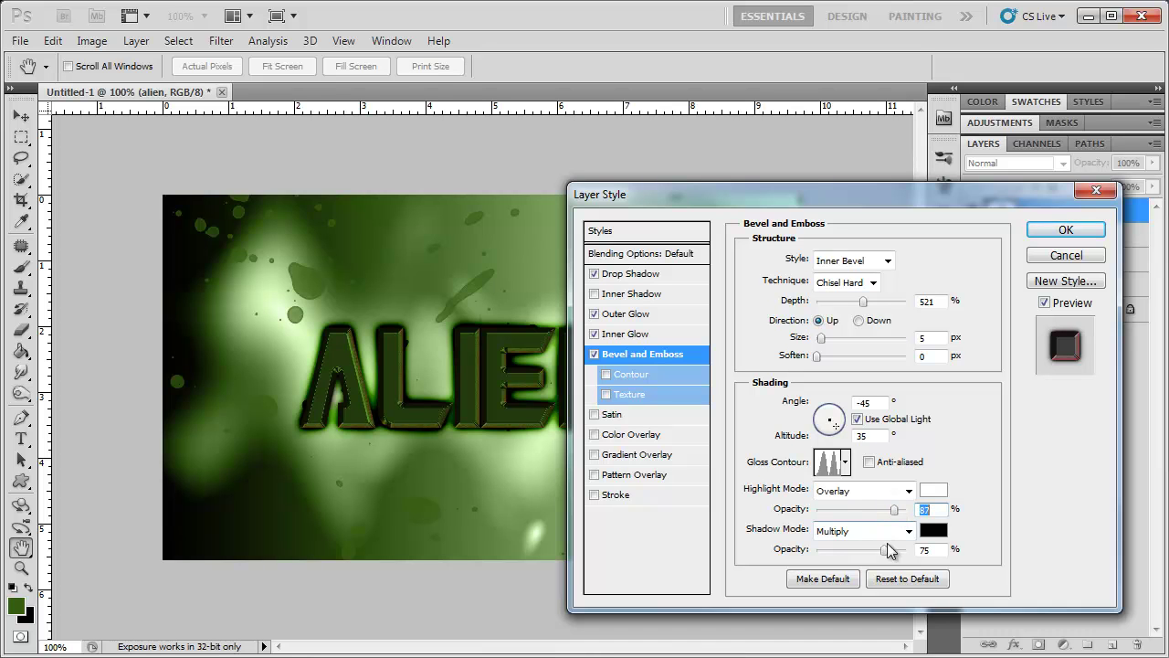
{"action": "left_click_drag", "start_coordinate": [884, 551], "coordinate": [750, 555]}
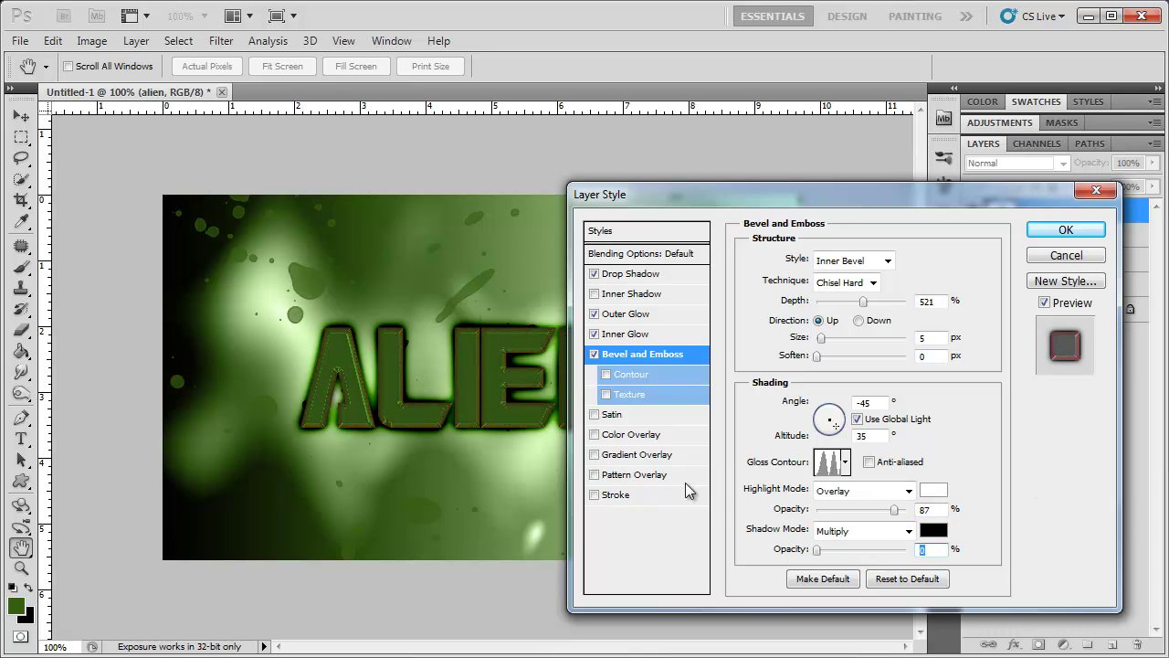
Step: Add a reversed Gradient Overlay in Overlay mode at 70%, Reflected style, 116% scale
{"action": "left_click", "coordinate": [630, 455]}
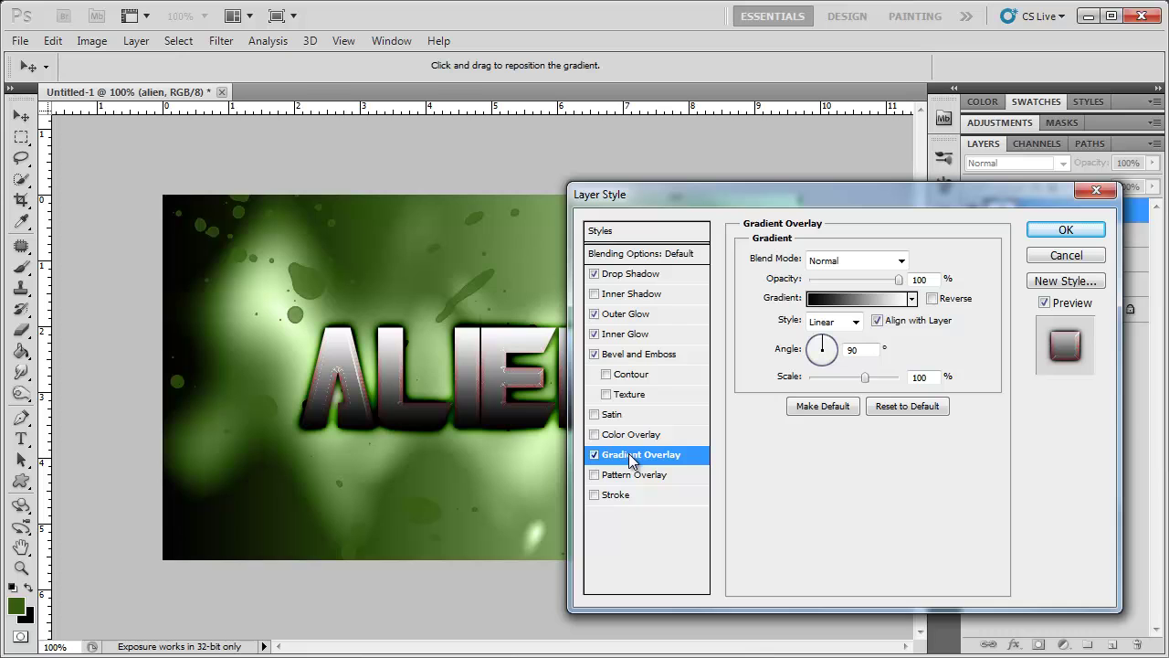
{"action": "left_click", "coordinate": [861, 264]}
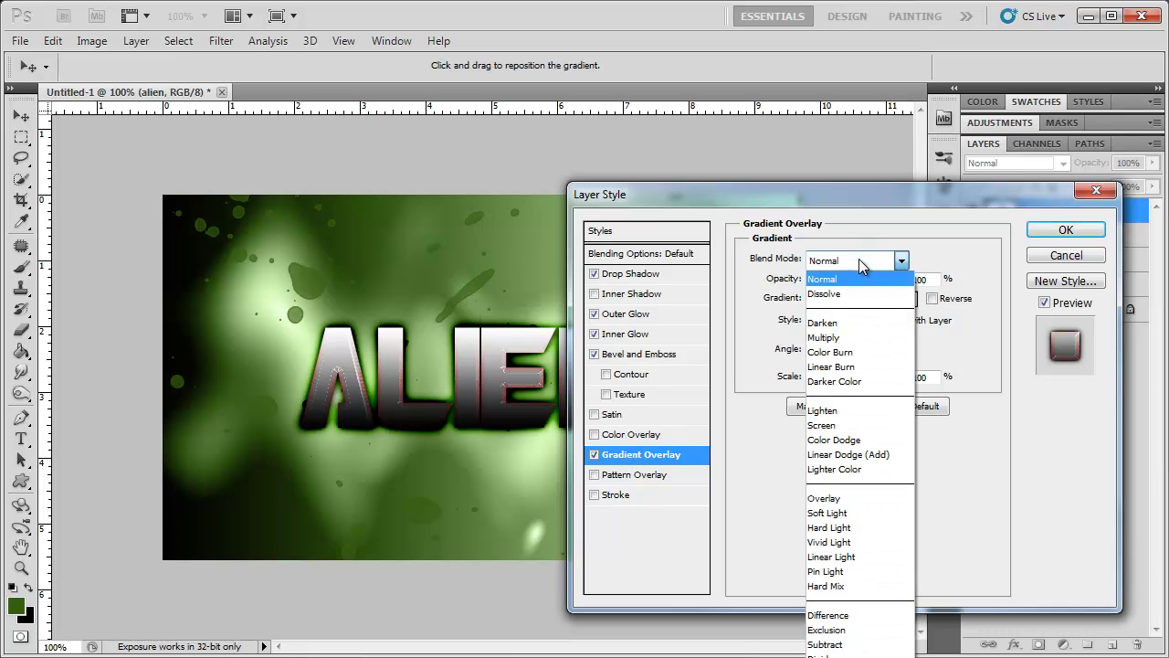
{"action": "left_click", "coordinate": [835, 500]}
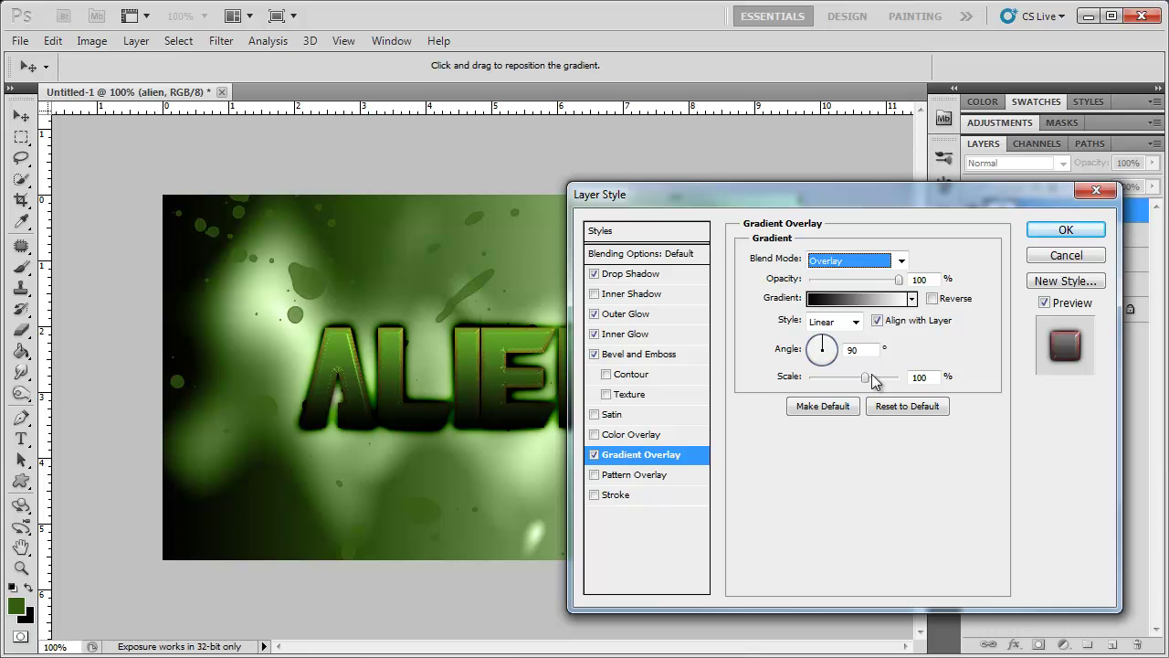
{"action": "left_click_drag", "start_coordinate": [900, 280], "coordinate": [875, 284]}
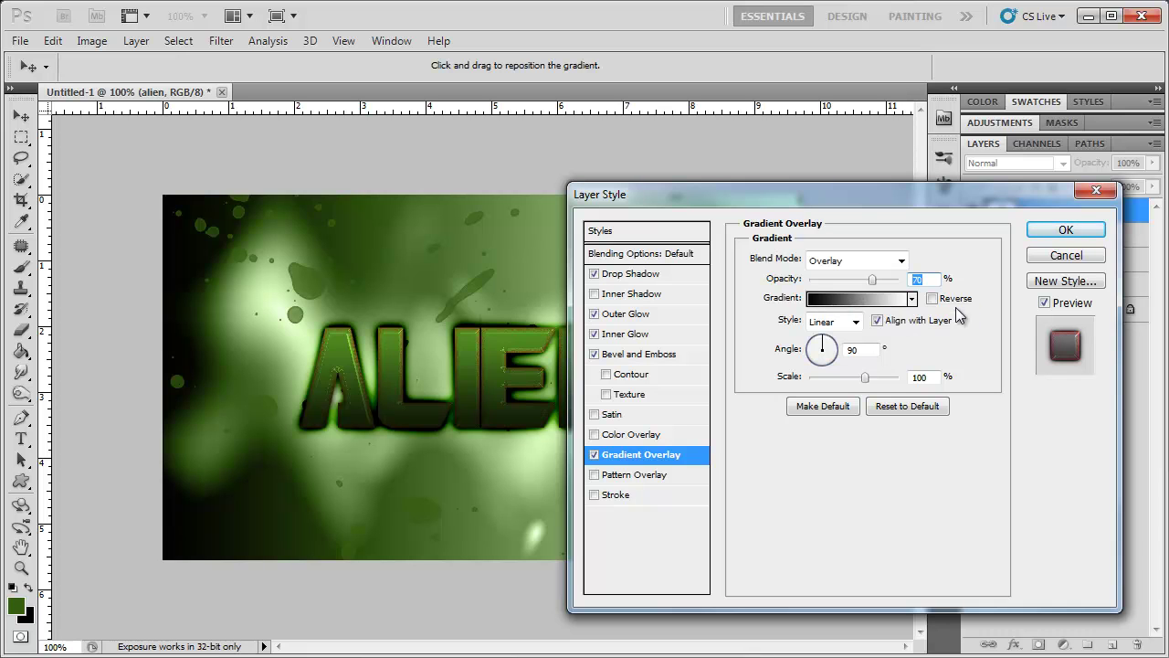
{"action": "left_click", "coordinate": [932, 299]}
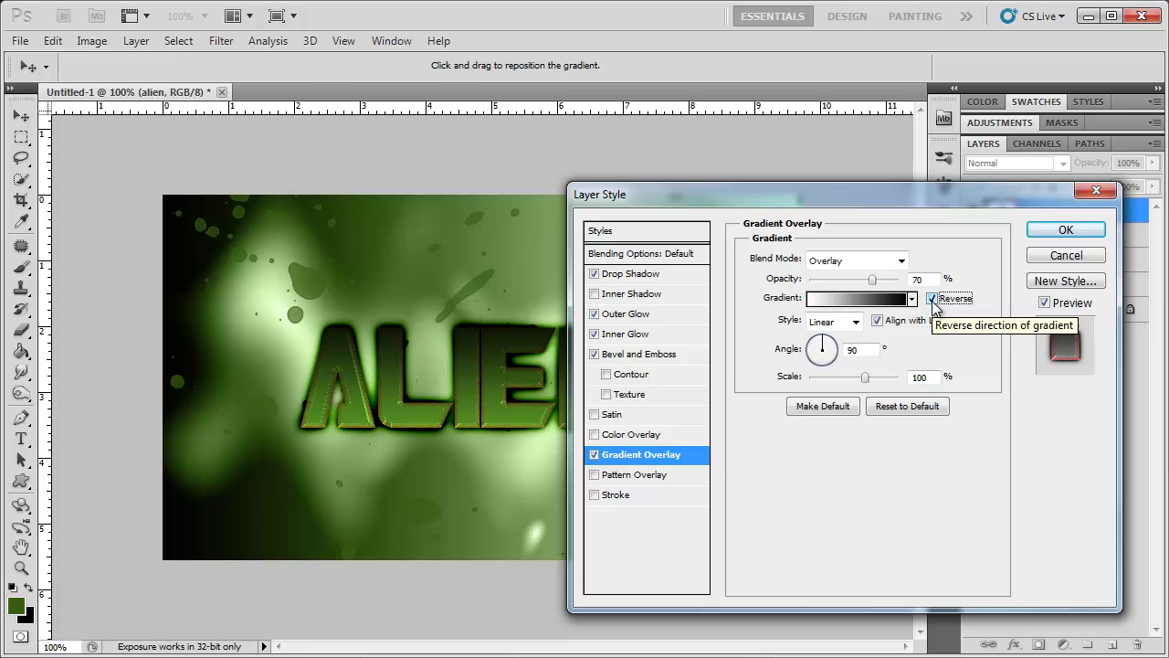
{"action": "left_click", "coordinate": [854, 322]}
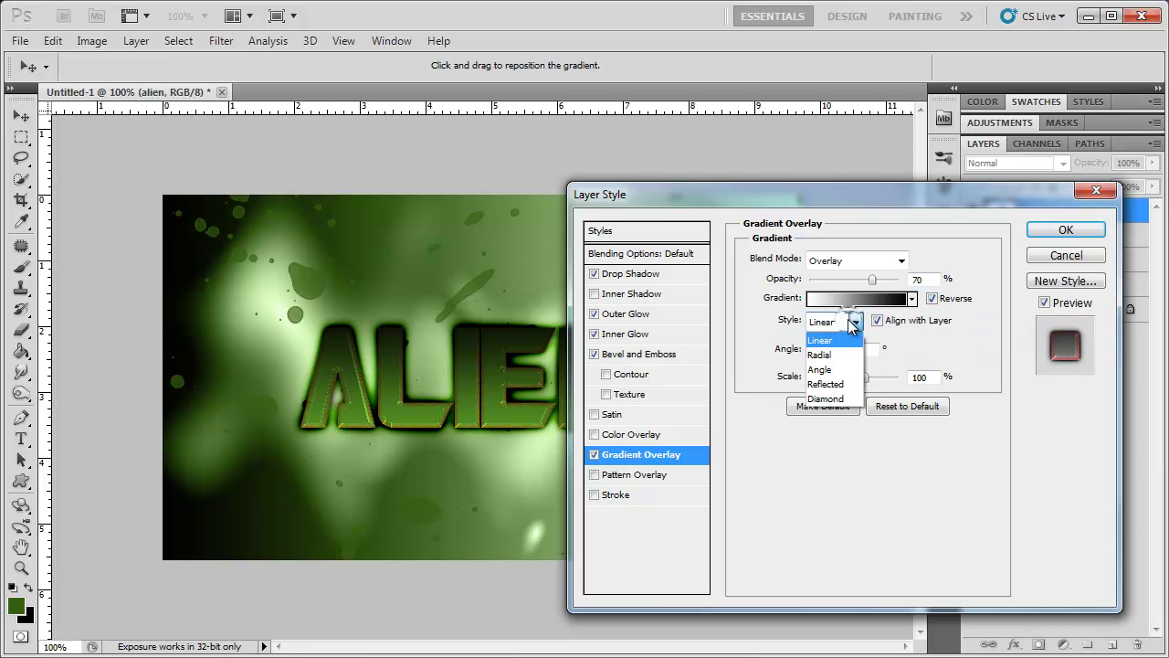
{"action": "left_click", "coordinate": [839, 384]}
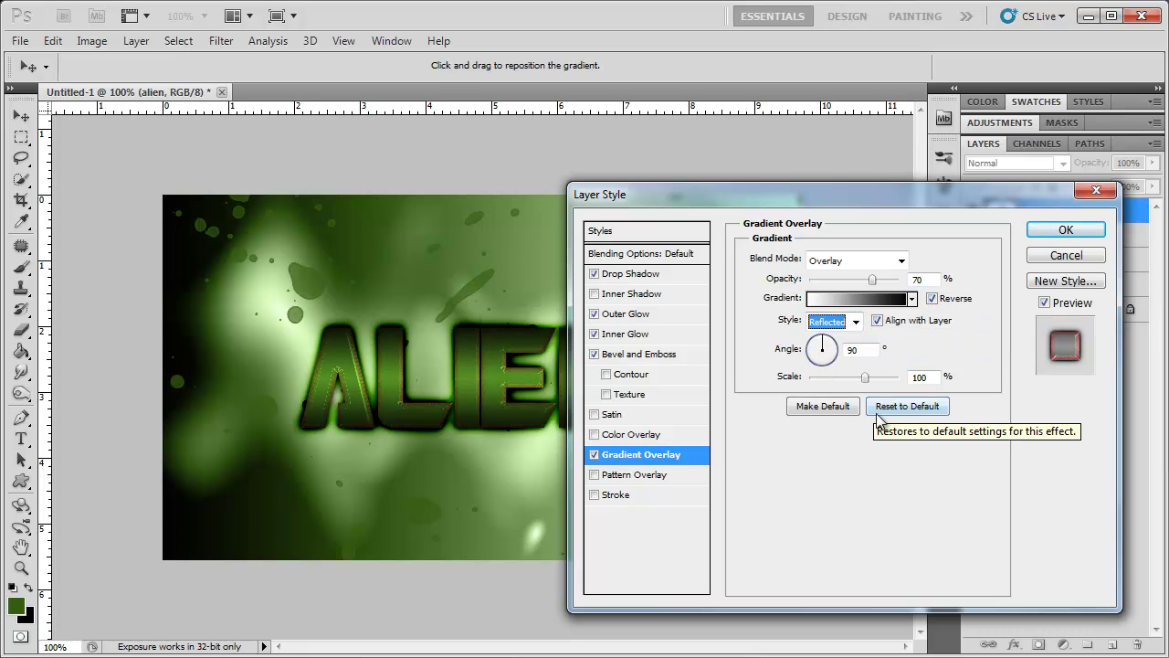
{"action": "left_click_drag", "start_coordinate": [865, 377], "coordinate": [877, 381]}
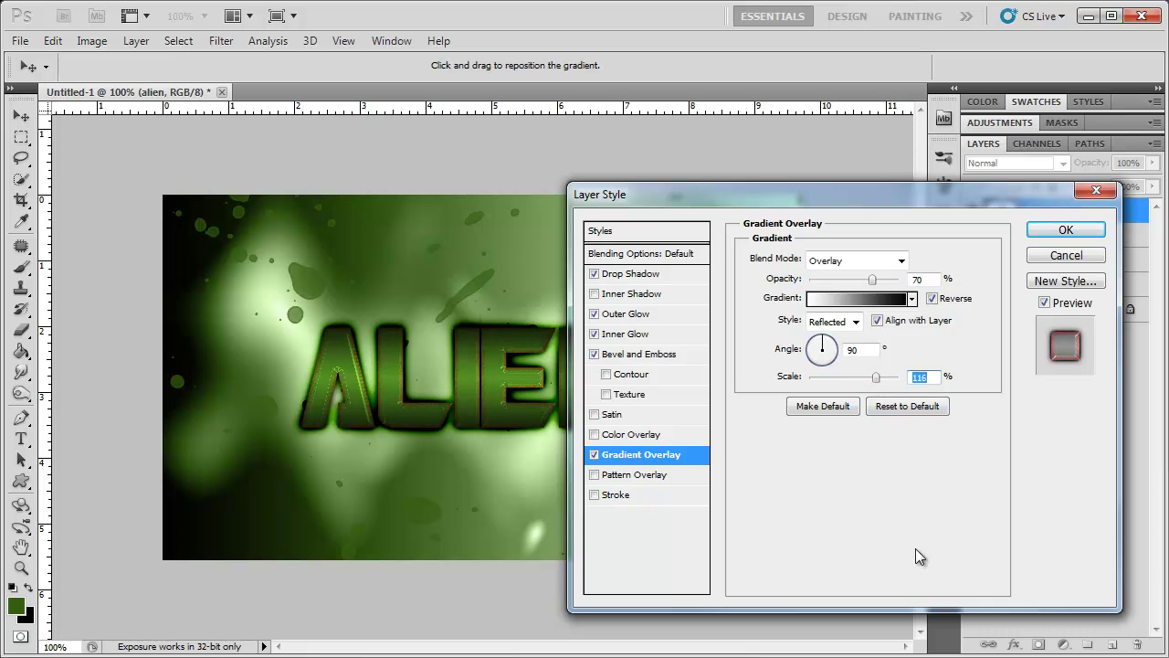
Step: Add a bubble Pattern Overlay blended as Overlay at 45% opacity, 50% scale, and confirm the layer style
{"action": "left_click", "coordinate": [644, 476]}
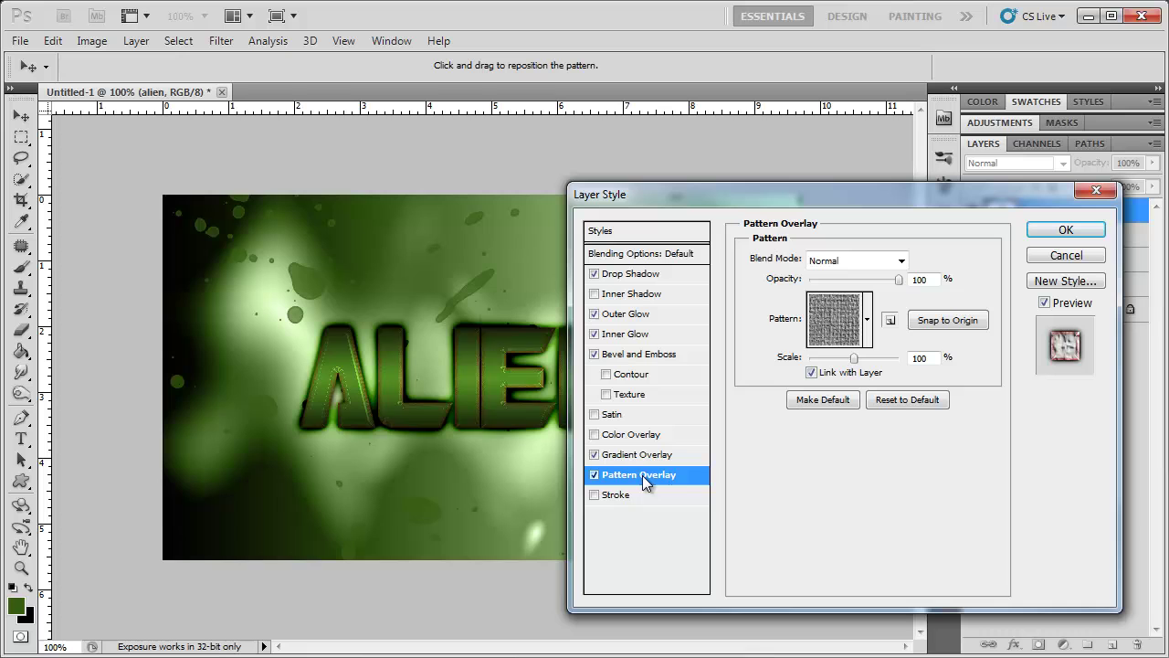
{"action": "left_click", "coordinate": [867, 319]}
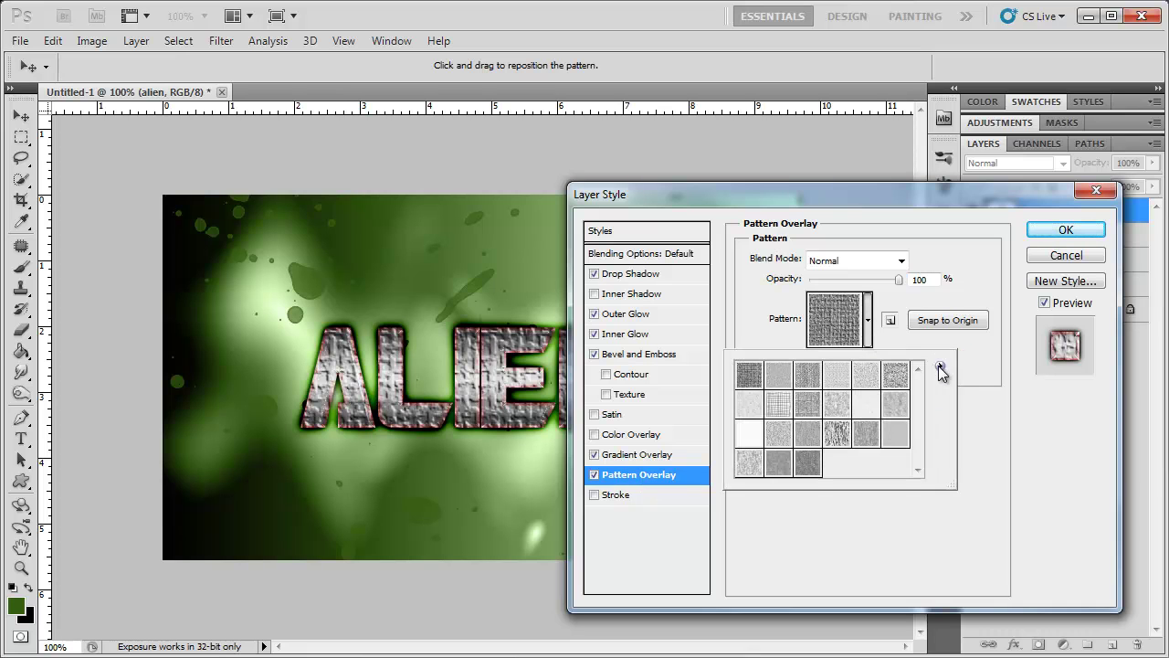
{"action": "left_click", "coordinate": [940, 365]}
{"action": "left_click", "coordinate": [749, 377]}
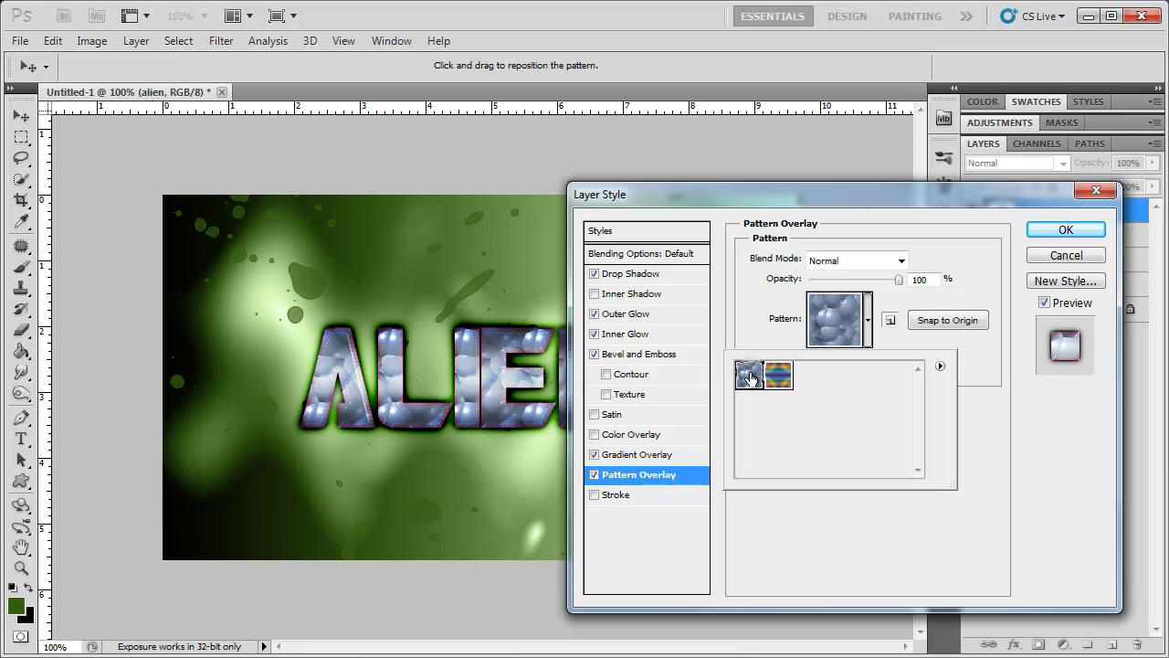
{"action": "left_click", "coordinate": [827, 262]}
{"action": "left_click", "coordinate": [828, 500]}
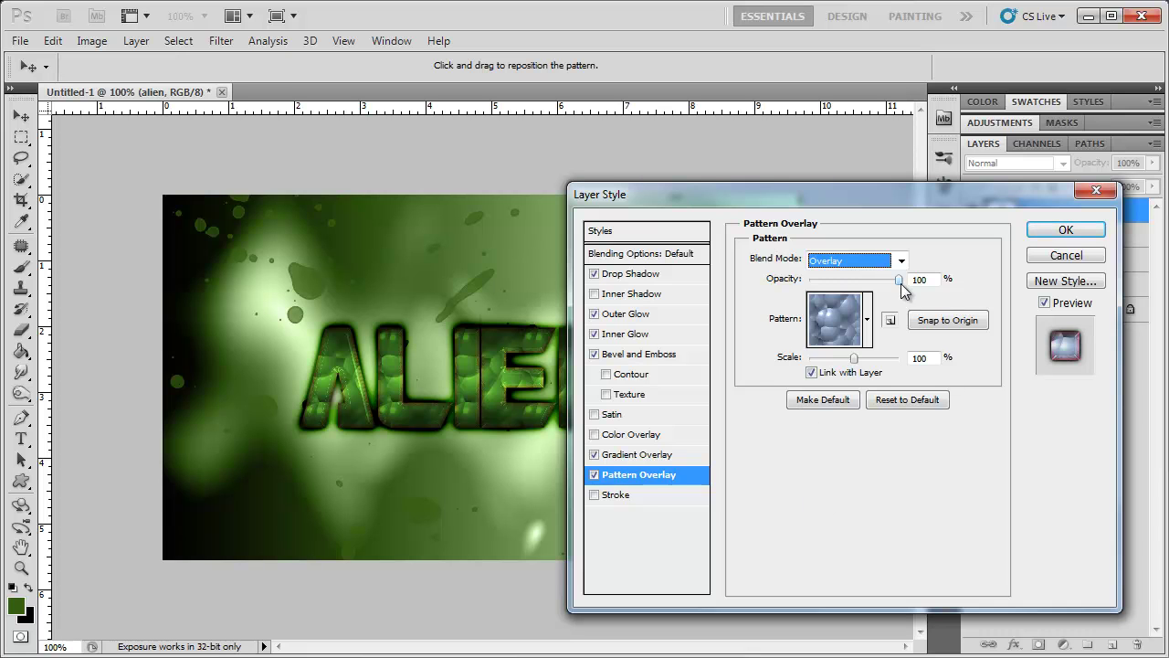
{"action": "left_click_drag", "start_coordinate": [899, 279], "coordinate": [850, 285]}
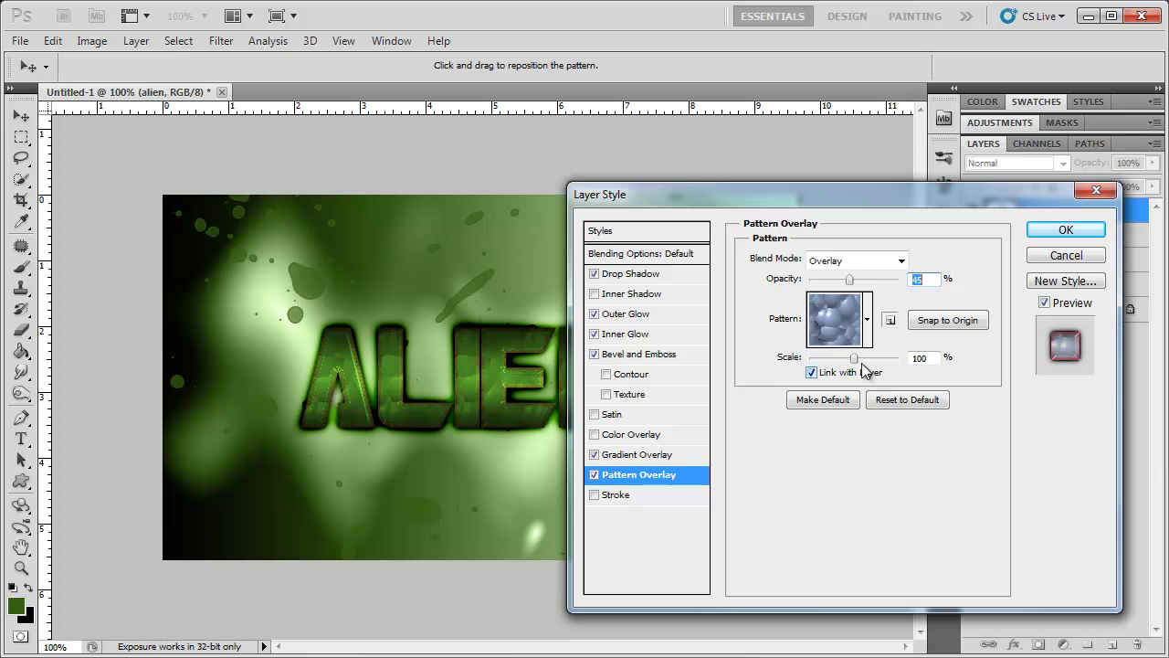
{"action": "left_click_drag", "start_coordinate": [831, 356], "coordinate": [834, 358]}
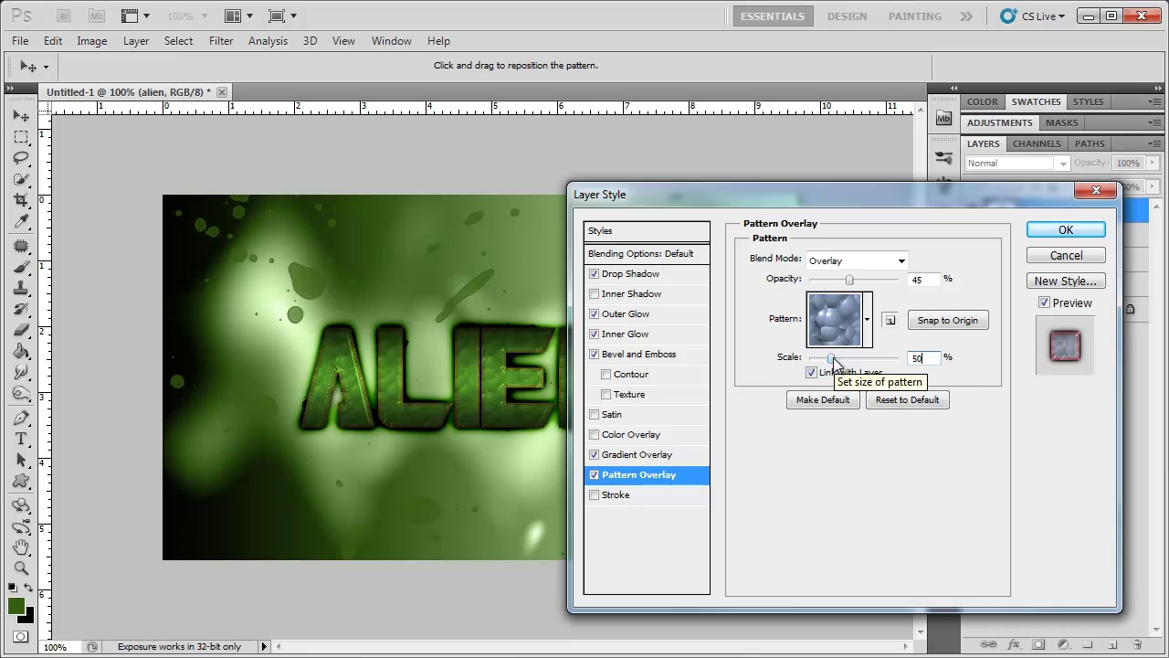
{"action": "left_click", "coordinate": [1061, 233]}
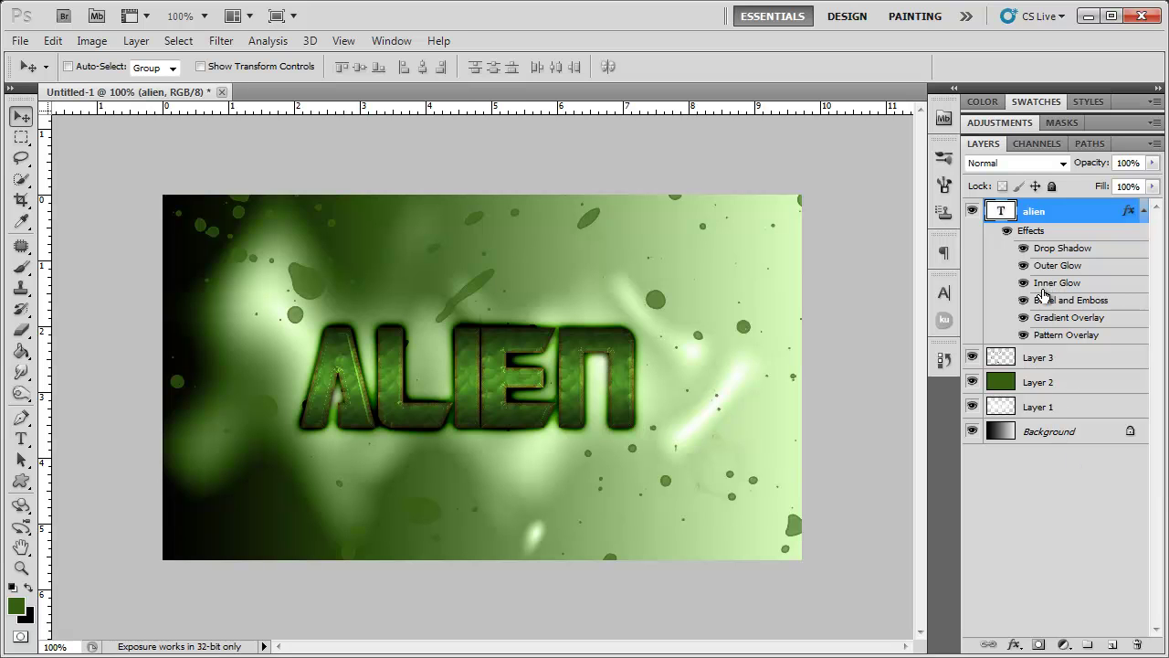
Step: Create Layer 4, fill it with a merged copy via Apply Image, and show it alone
{"action": "left_click", "coordinate": [1112, 645]}
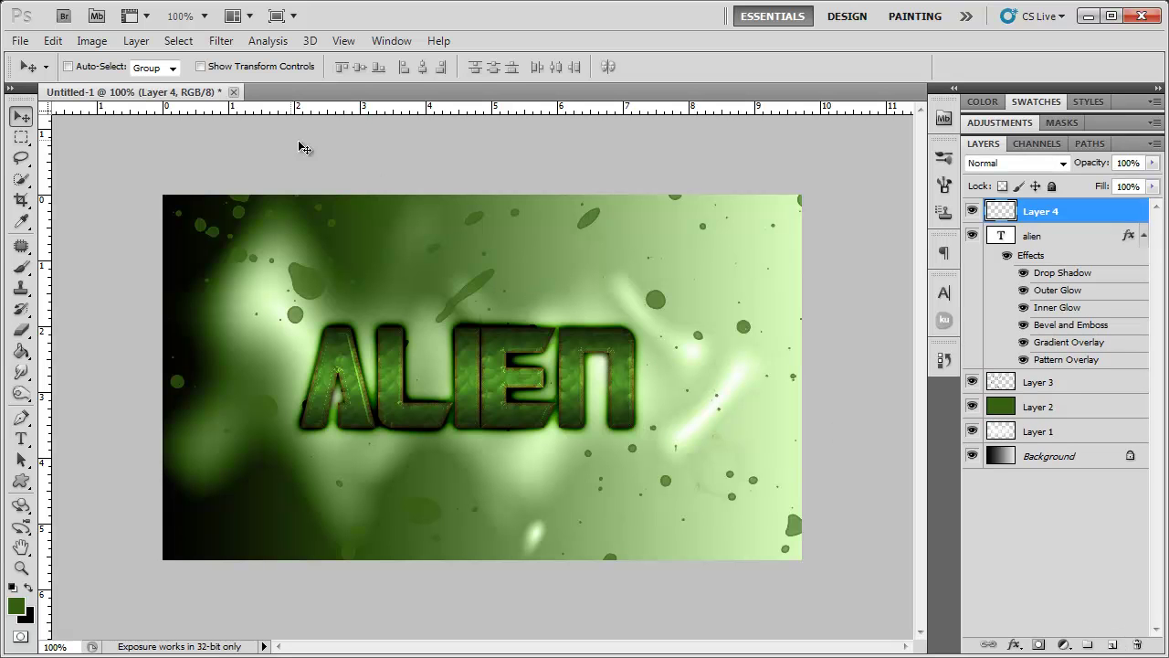
{"action": "left_click", "coordinate": [95, 42]}
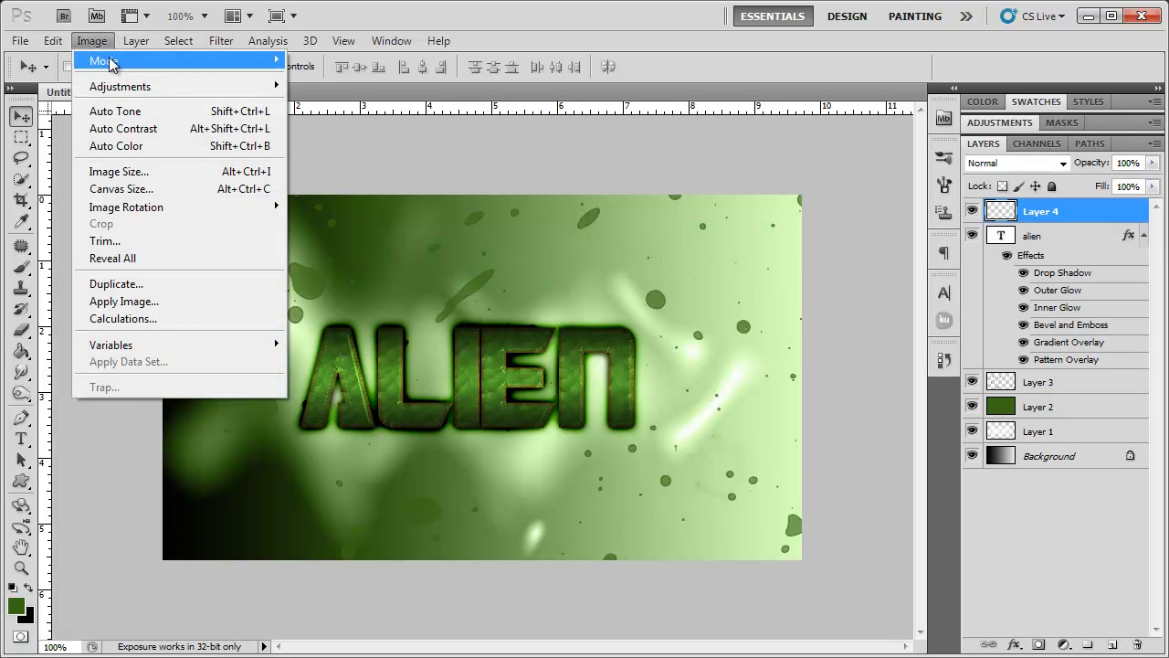
{"action": "left_click", "coordinate": [105, 303]}
{"action": "left_click", "coordinate": [683, 157]}
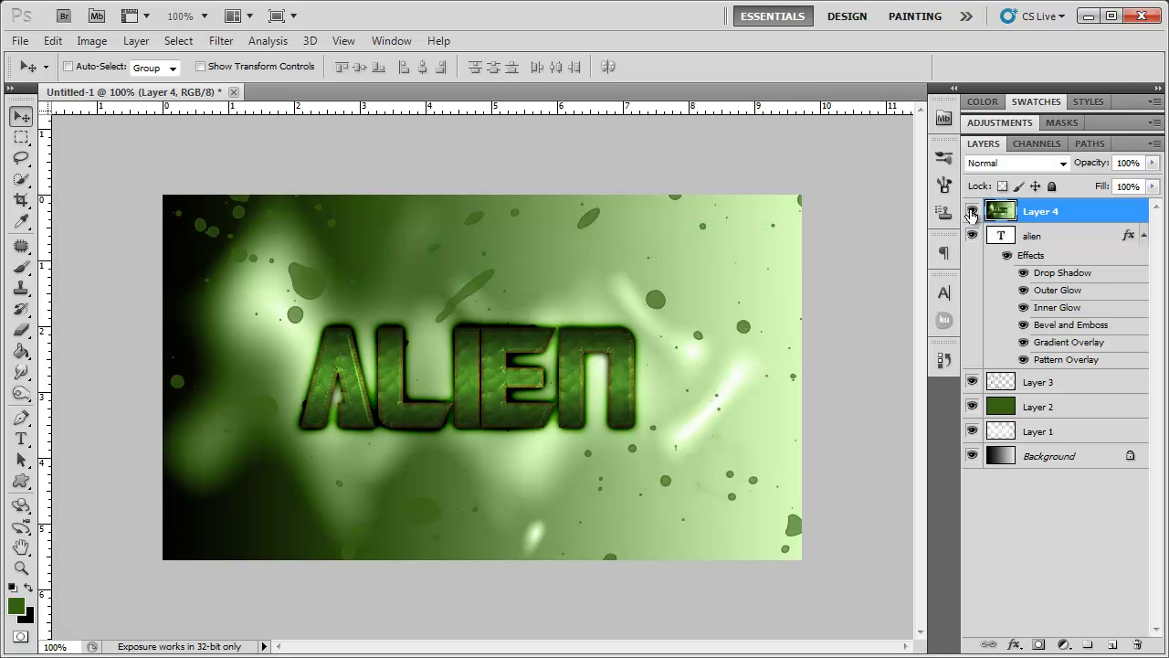
{"action": "left_click", "coordinate": [971, 213], "text": "alt"}
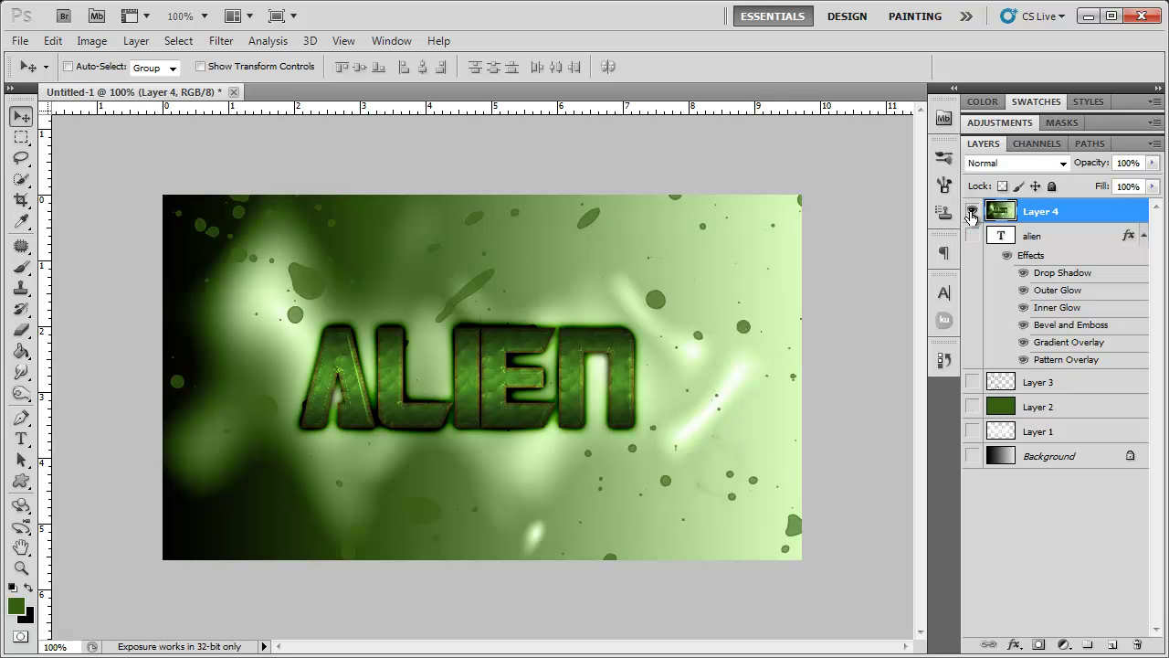
Step: Show all layers again and apply a randomized Wave distortion to Layer 4
{"action": "left_click", "coordinate": [971, 213], "text": "alt"}
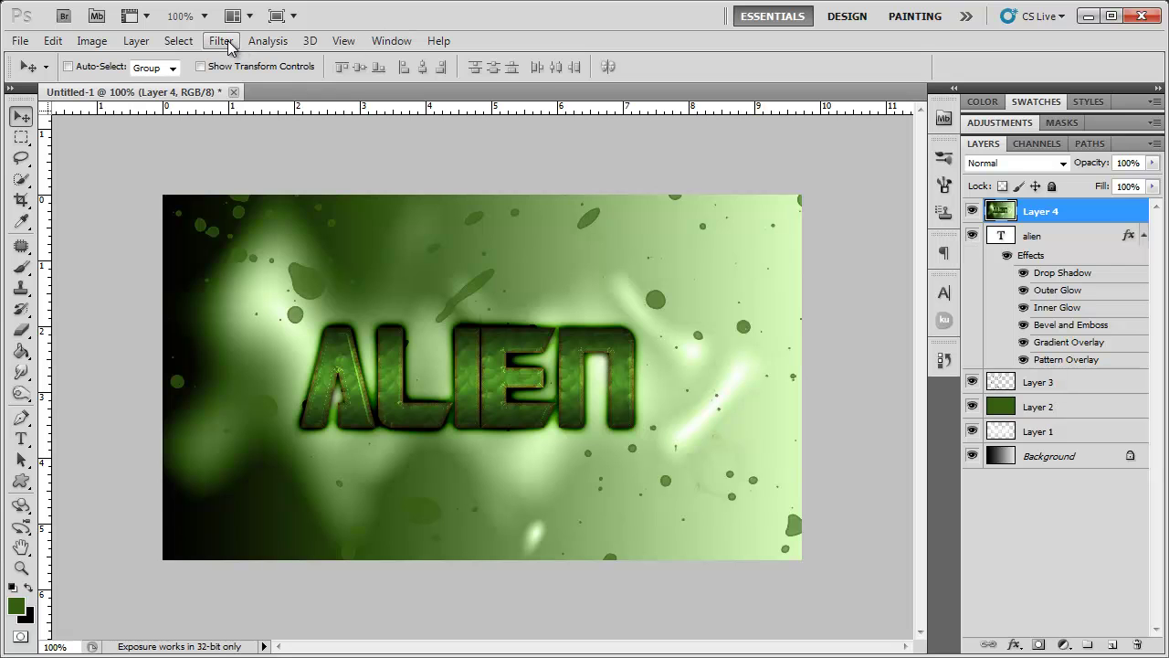
{"action": "left_click", "coordinate": [222, 41]}
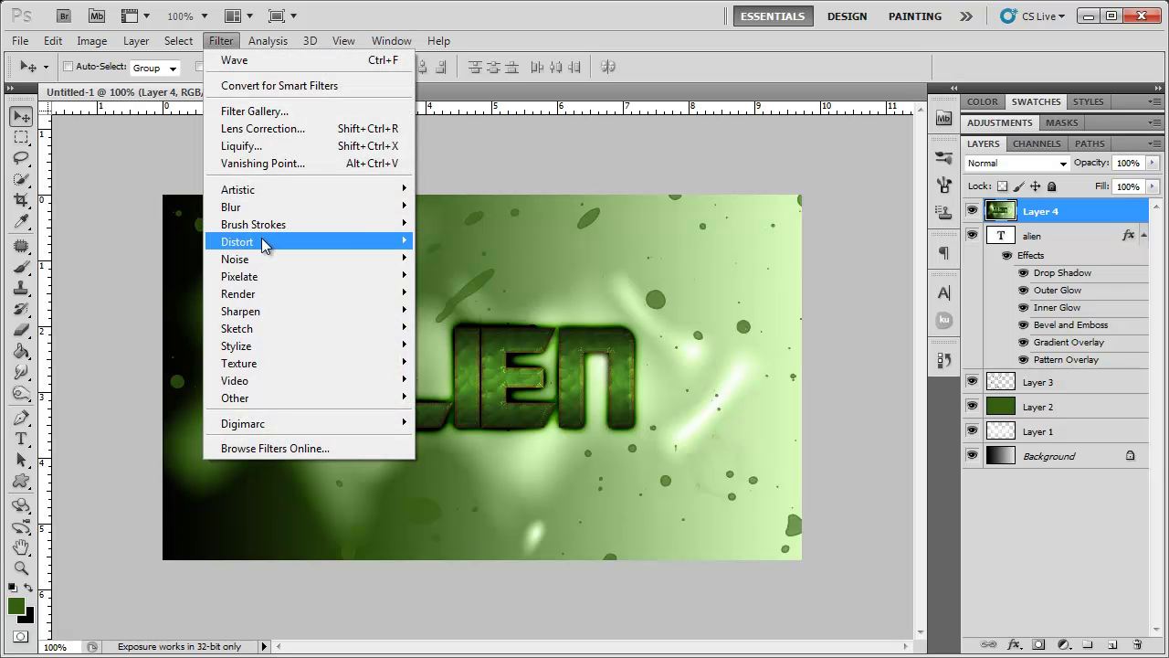
{"action": "mouse_move", "coordinate": [269, 242]}
{"action": "left_click", "coordinate": [113, 414]}
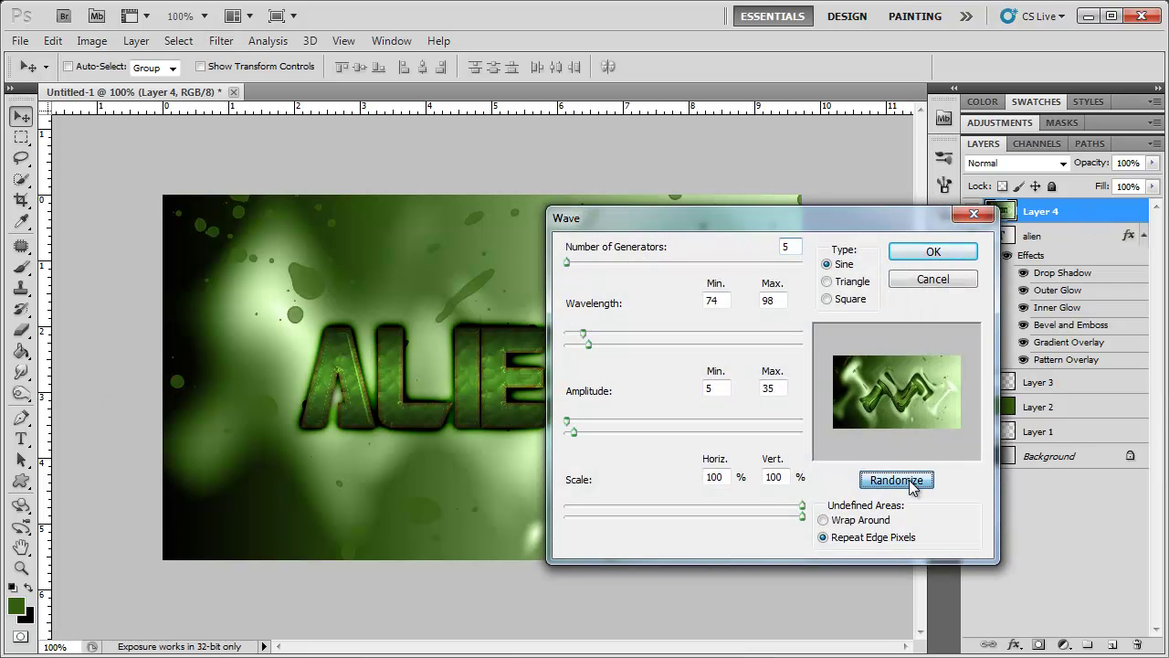
{"action": "left_click", "coordinate": [894, 480]}
{"action": "left_click", "coordinate": [923, 261]}
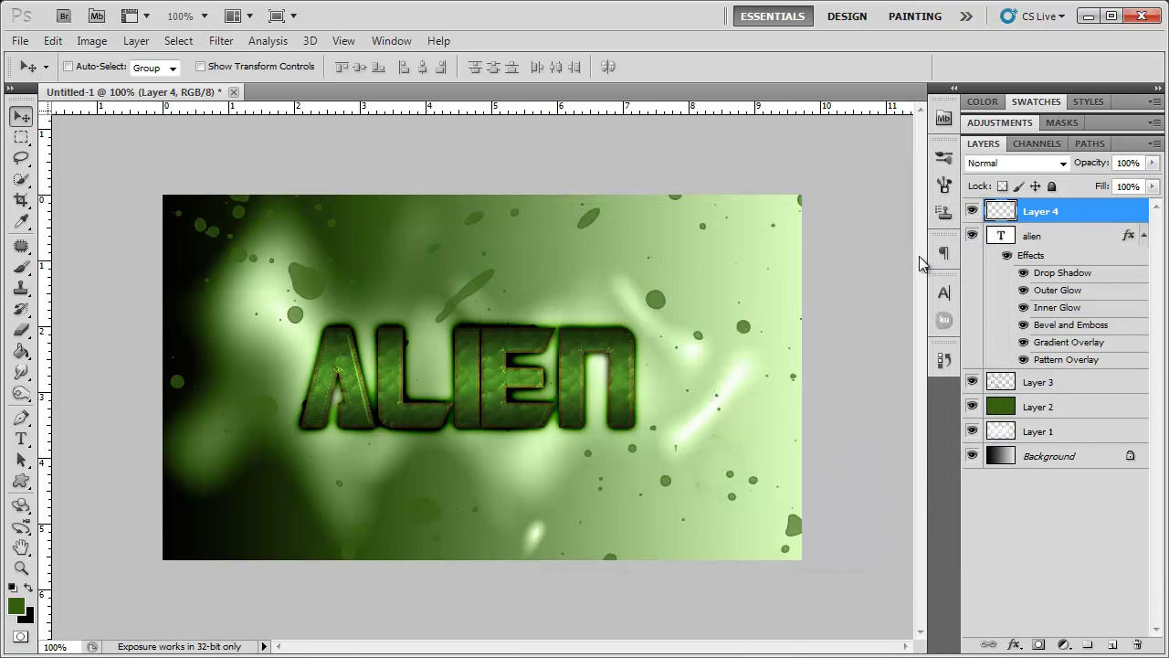
Step: Blend Layer 4 in Lighten mode at 33% opacity
{"action": "left_click", "coordinate": [1011, 166]}
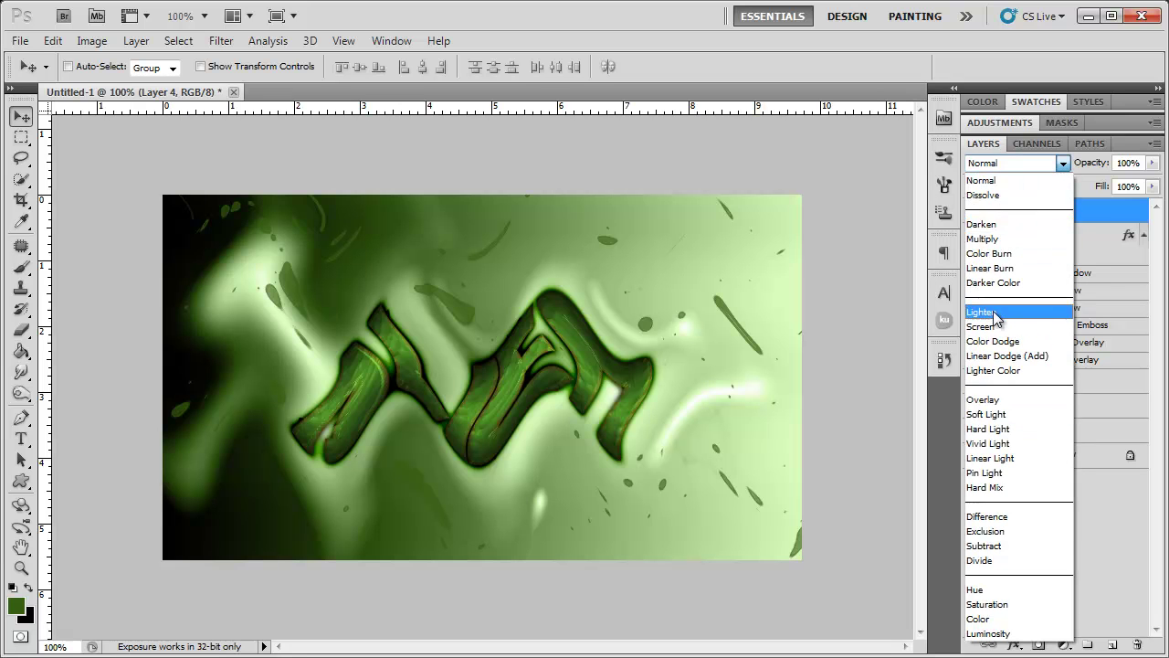
{"action": "left_click", "coordinate": [994, 313]}
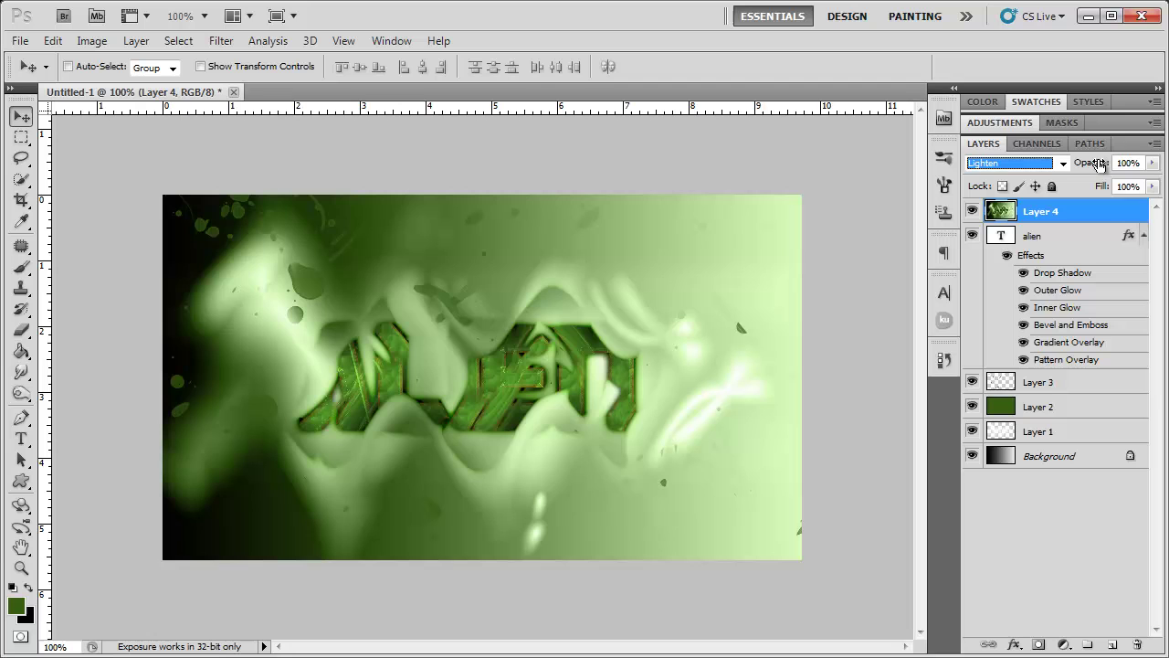
{"action": "left_click_drag", "start_coordinate": [1099, 163], "coordinate": [1037, 163]}
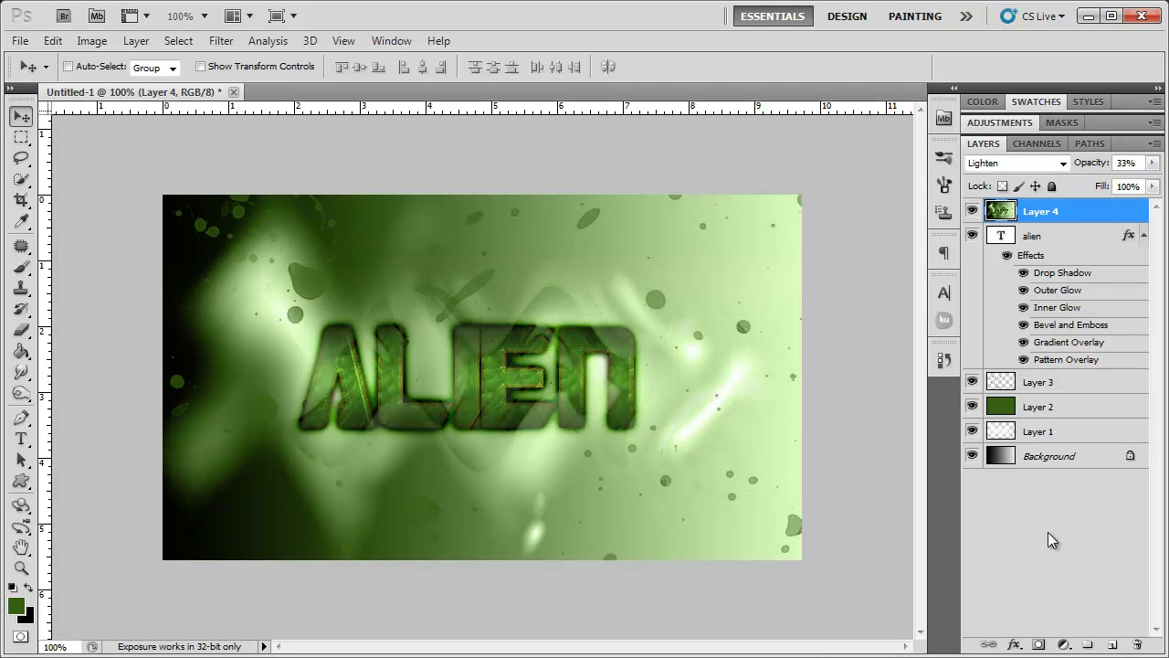
Step: Duplicate Layer 4 and apply a Gaussian Blur to the copy
{"action": "left_click_drag", "start_coordinate": [1070, 214], "coordinate": [1114, 644]}
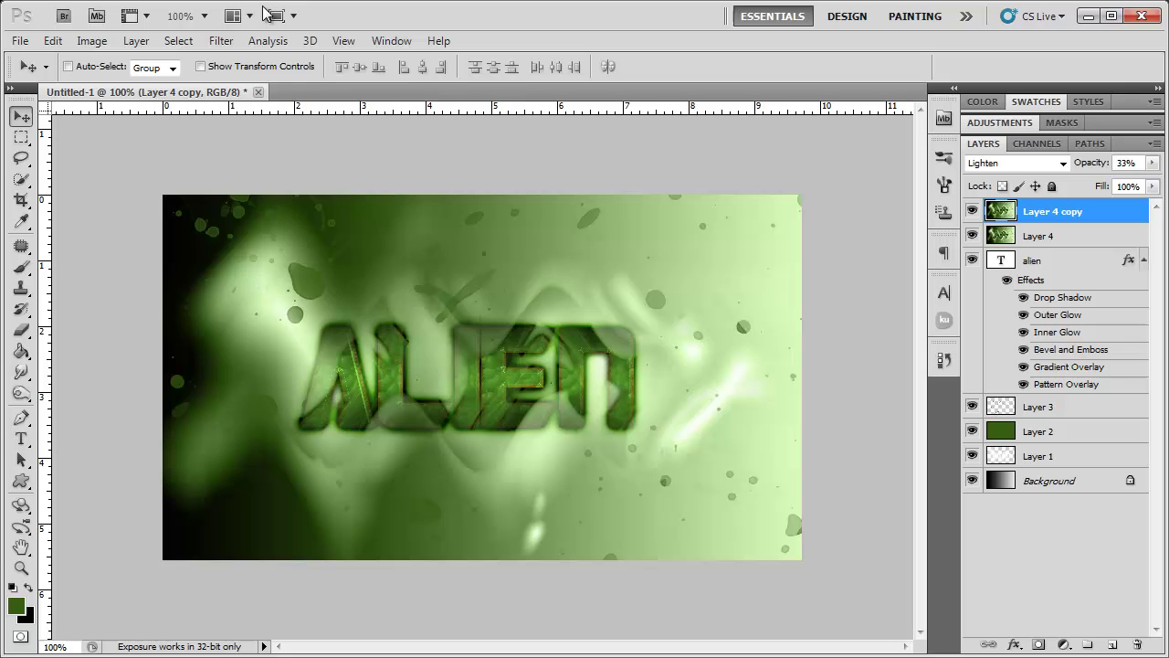
{"action": "left_click", "coordinate": [225, 42]}
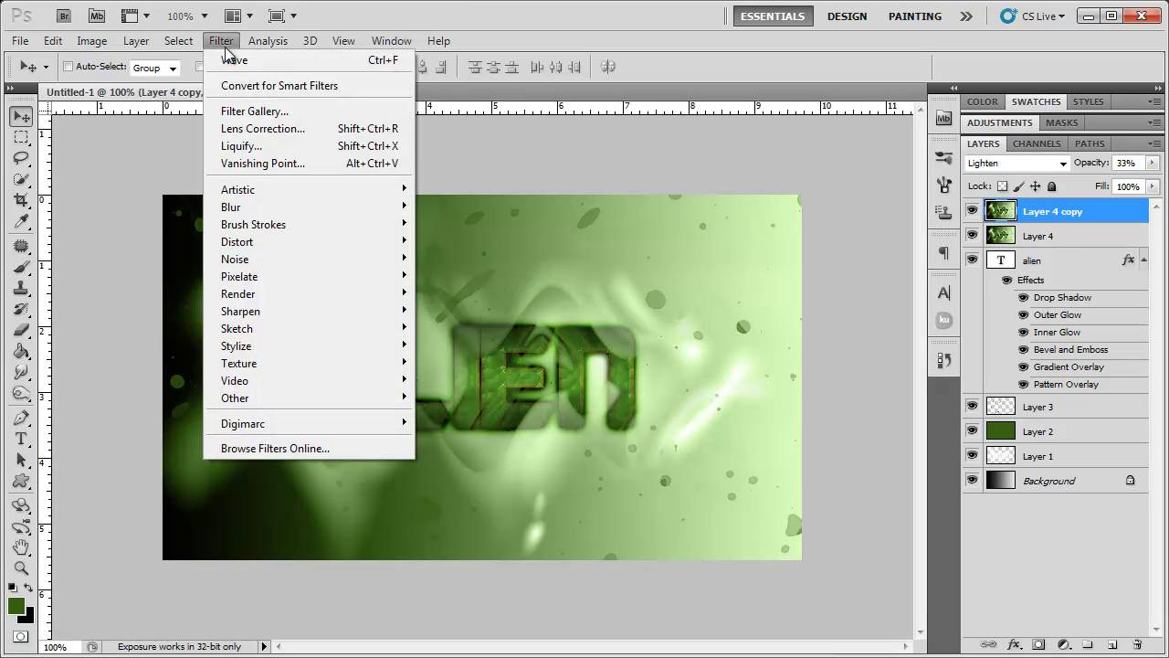
{"action": "mouse_move", "coordinate": [287, 209]}
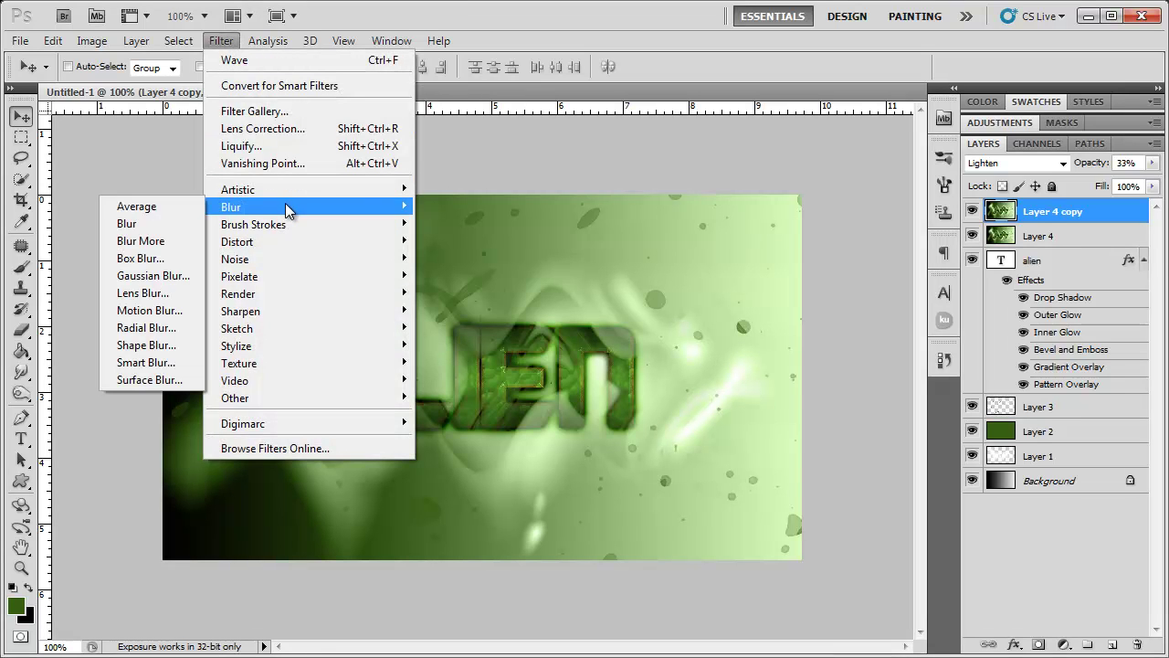
{"action": "left_click", "coordinate": [151, 275]}
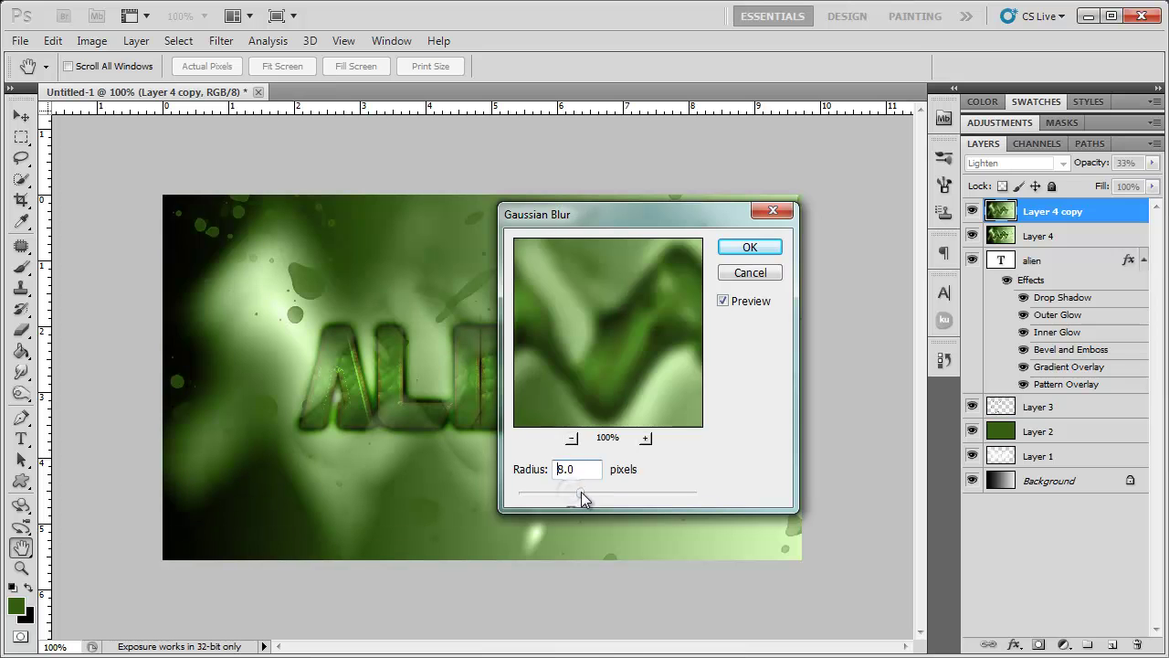
{"action": "left_click", "coordinate": [756, 248]}
Step: Blend Layer 4 copy in Overlay mode at 50% opacity and deselect the layers
{"action": "left_click", "coordinate": [1000, 165]}
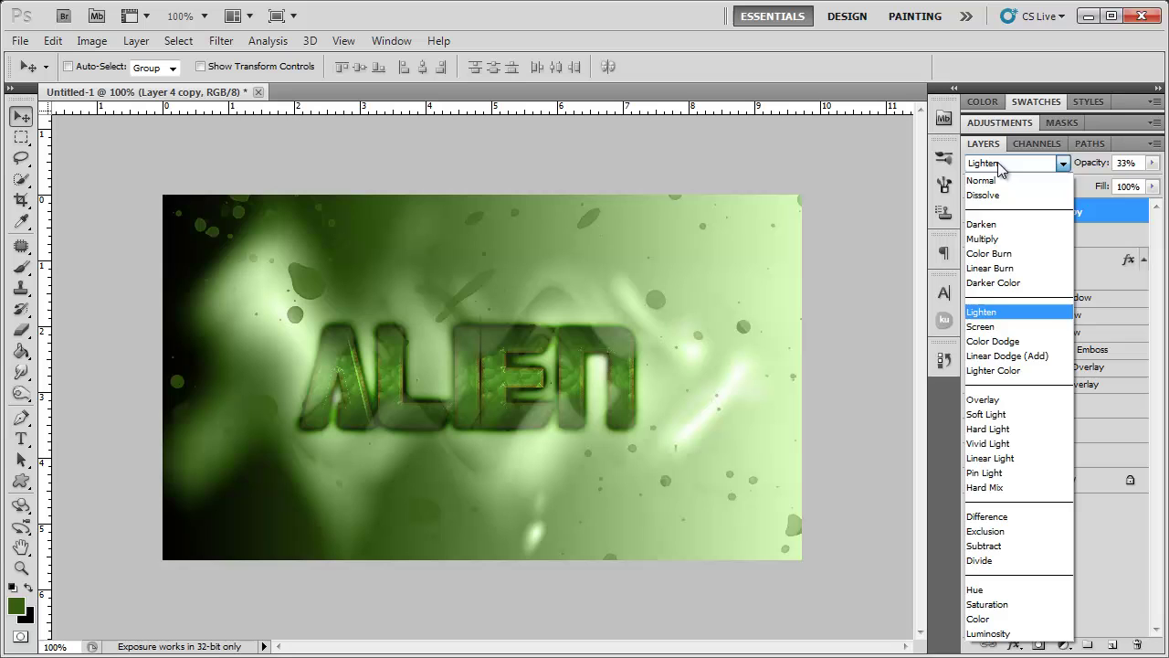
{"action": "left_click", "coordinate": [982, 395]}
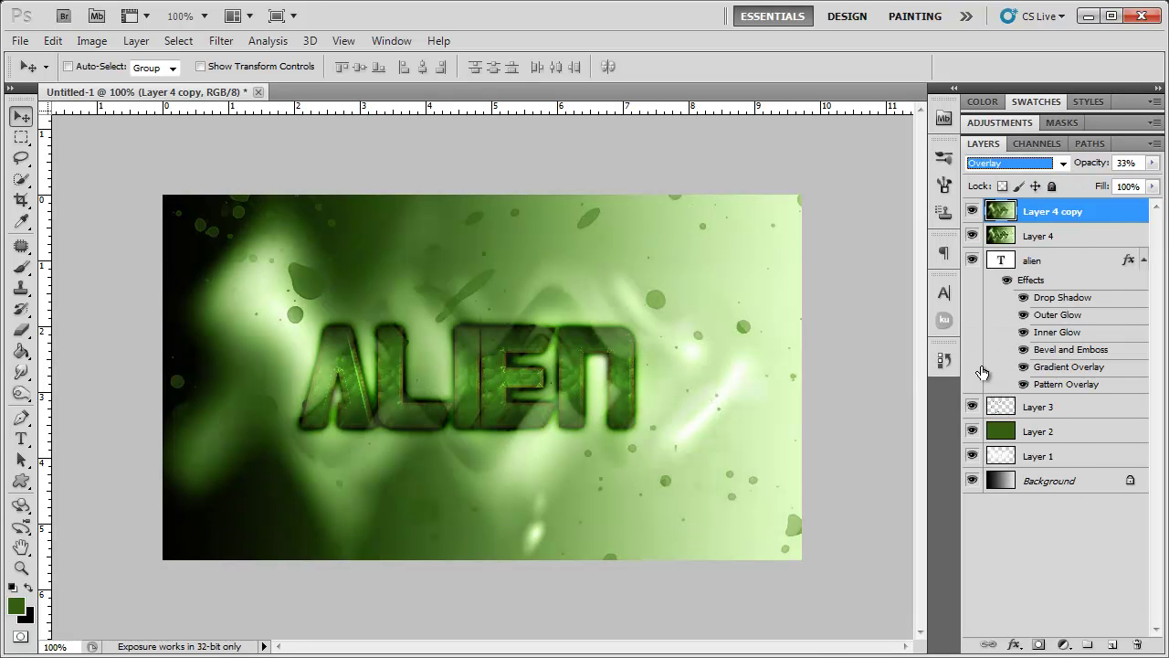
{"action": "left_click_drag", "start_coordinate": [1089, 164], "coordinate": [1109, 166]}
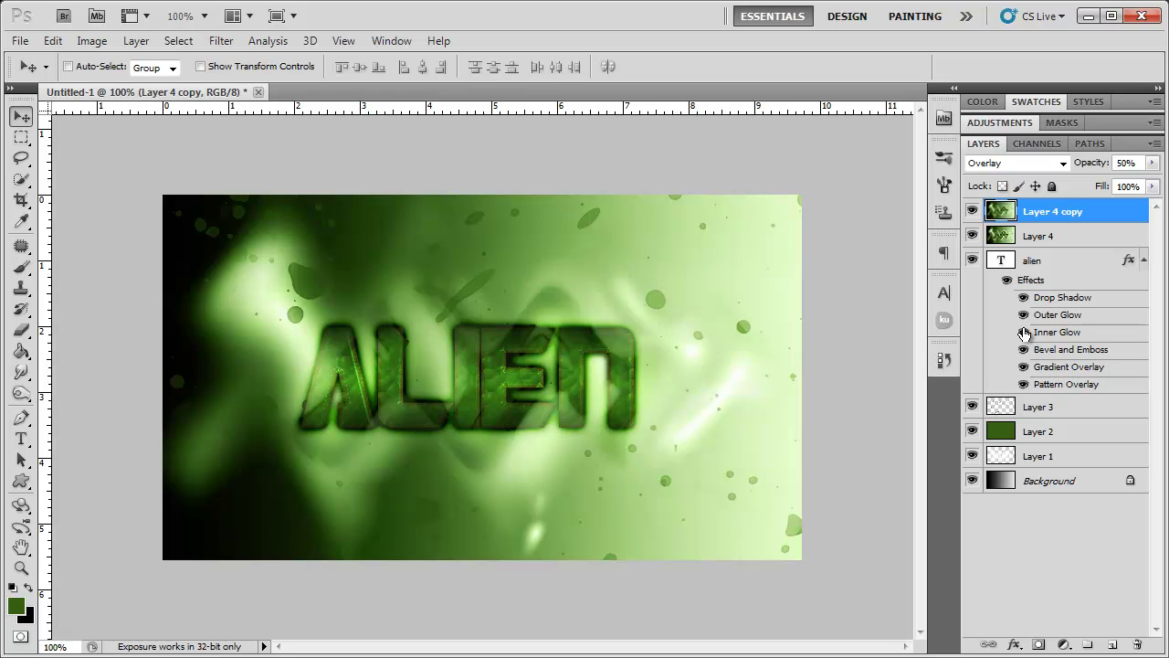
{"action": "left_click", "coordinate": [996, 594]}
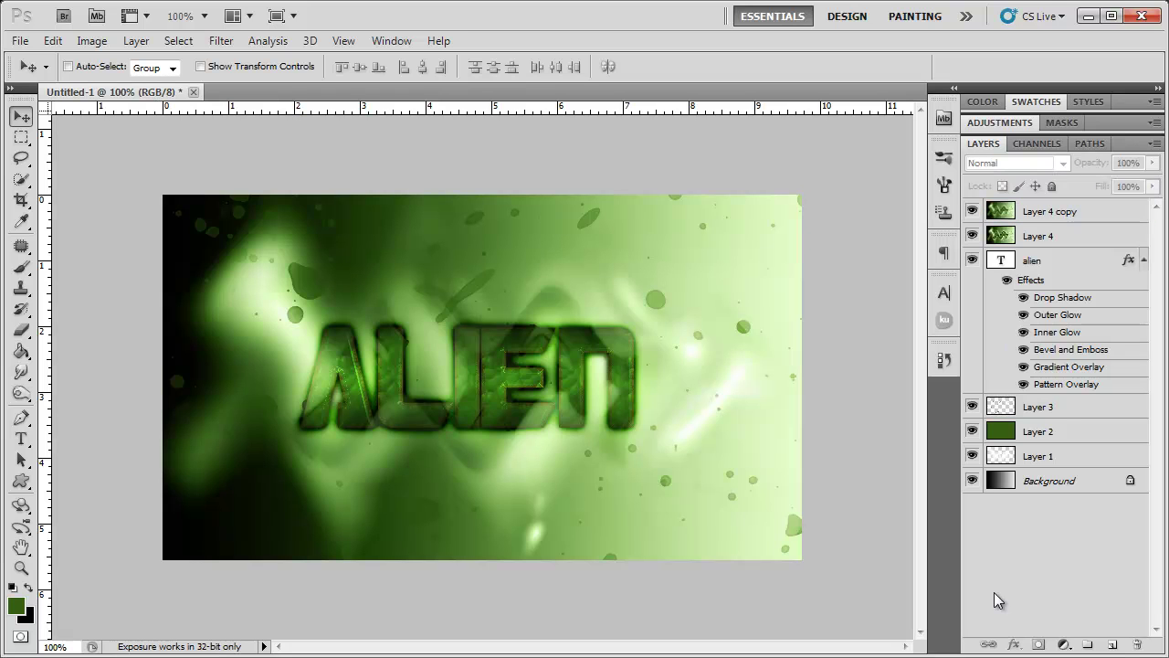
Step: Alt-click the ALIEN text layer's eye icon so only that layer is visible
{"action": "left_click", "coordinate": [974, 262], "text": "alt"}
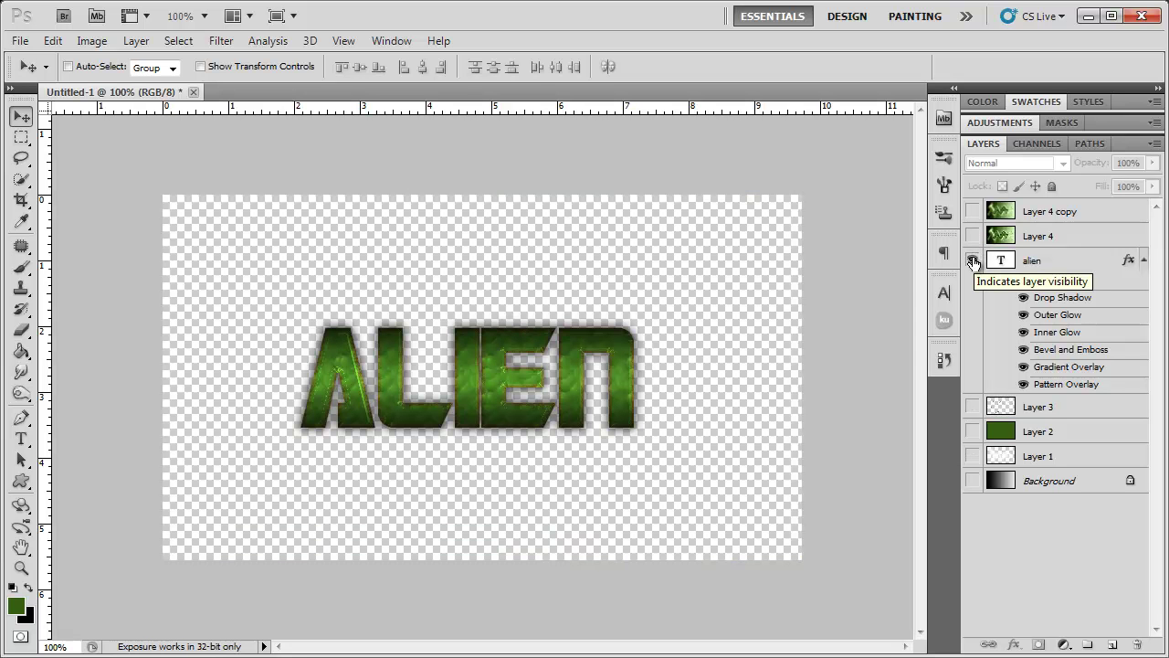